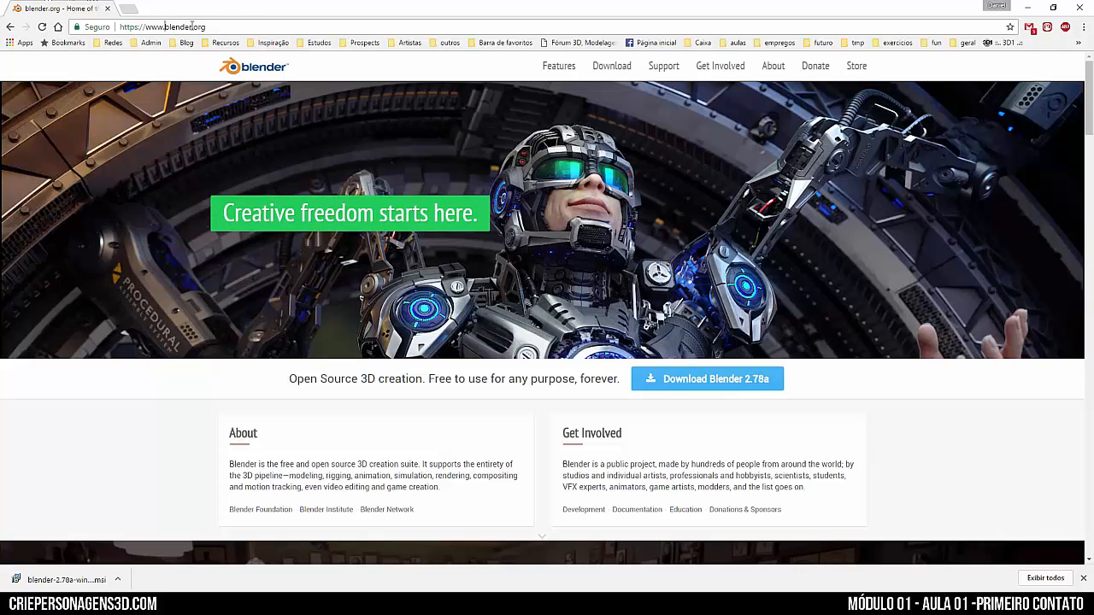
Open the Download page of the Blender website and look through the Blender 2.78a options for Windows
{"action": "left_click_drag", "start_coordinate": [164, 27], "coordinate": [240, 25]}
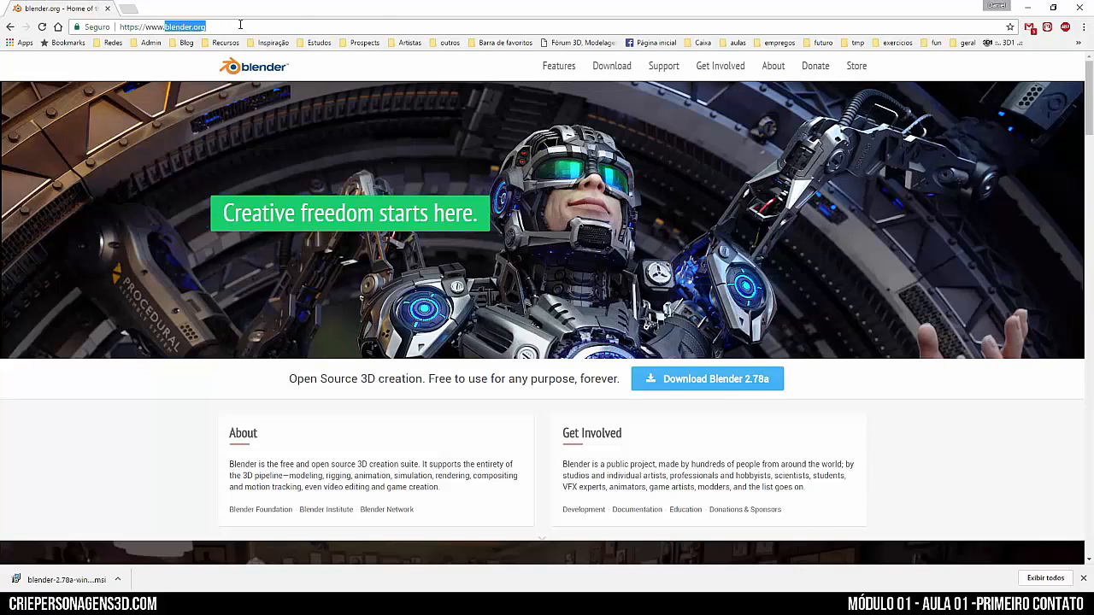
{"action": "left_click", "coordinate": [615, 68]}
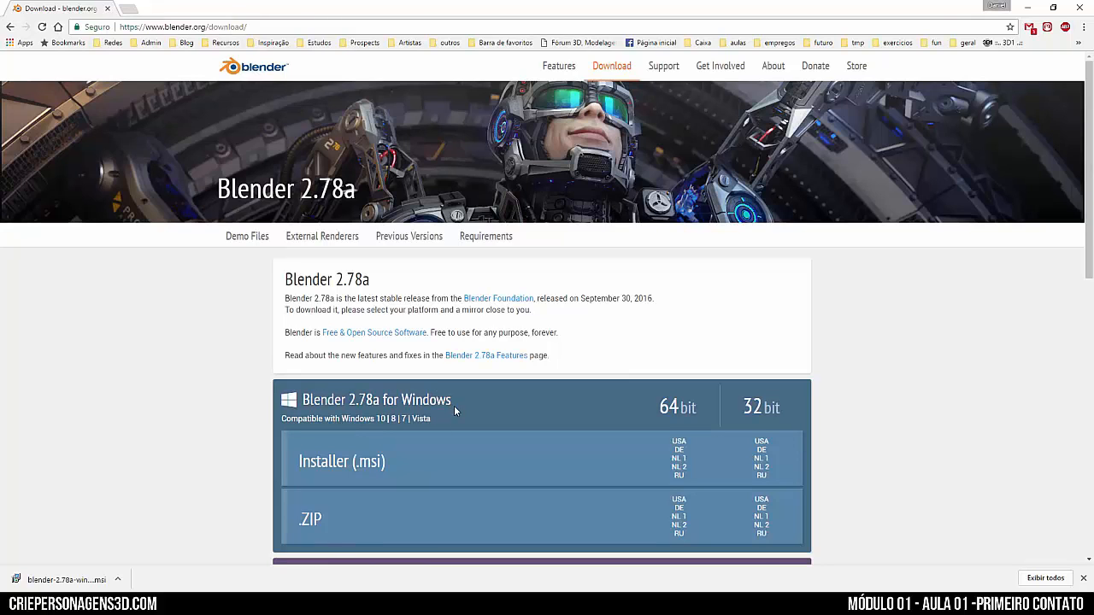
{"action": "scroll", "coordinate": [456, 413], "scroll_direction": "down", "scroll_amount": 2}
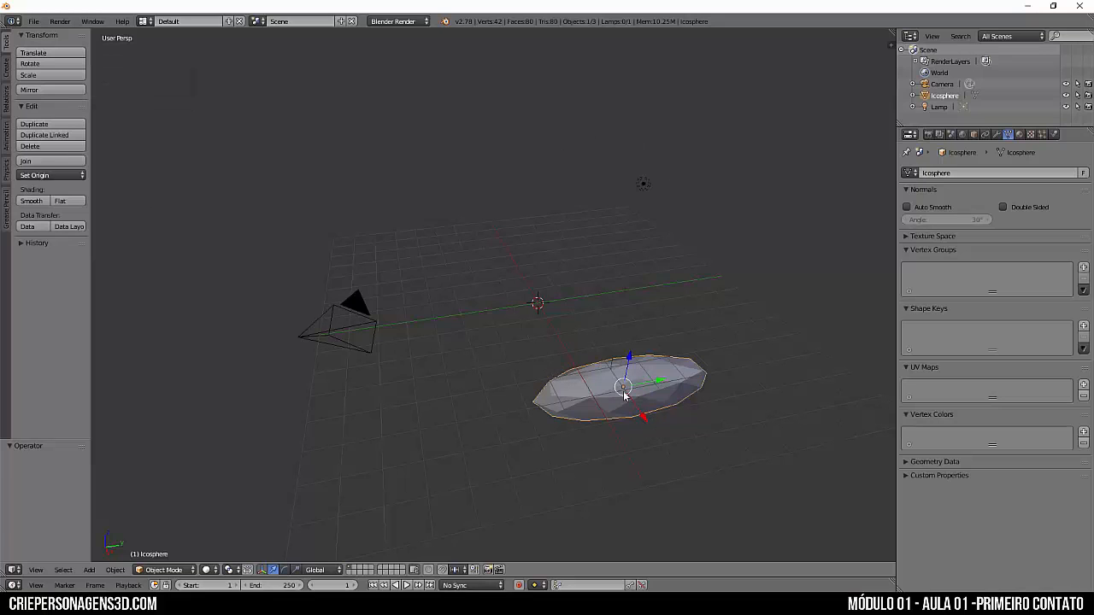
Switch to Blender, move the icosphere by about -4.382, -5.833, 4.572 in X, Y, Z, and try moving it again
{"action": "key", "text": "g"}
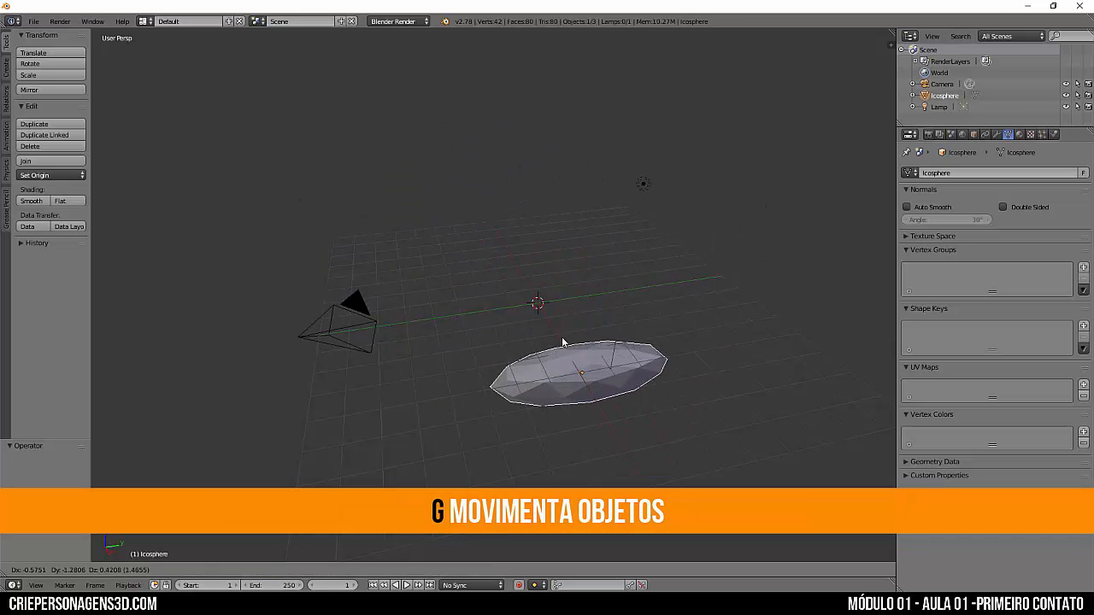
{"action": "left_click", "coordinate": [403, 202]}
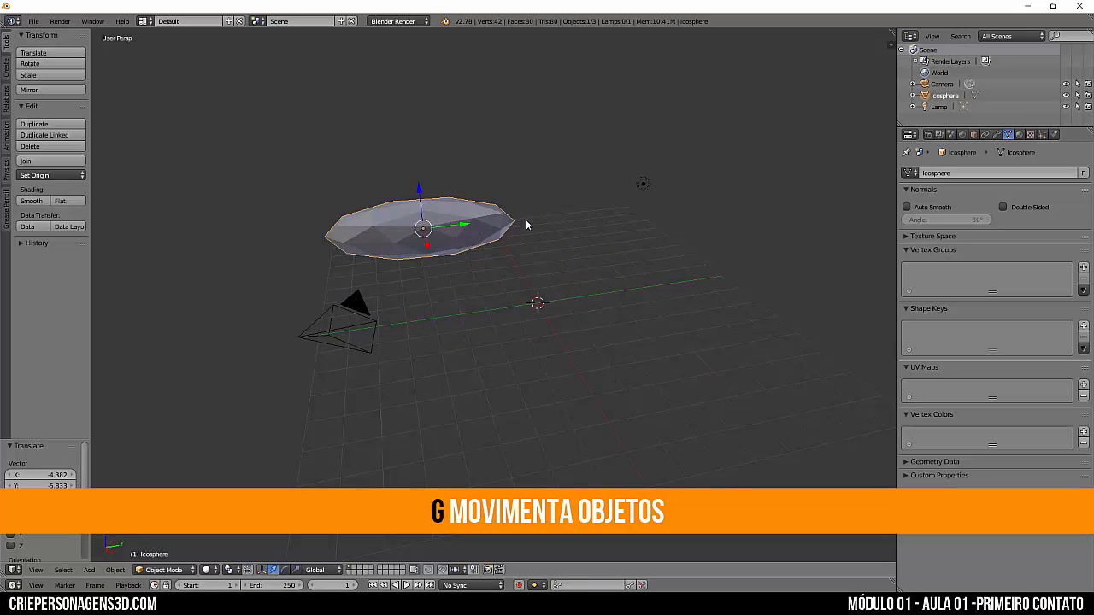
{"action": "key", "text": "g"}
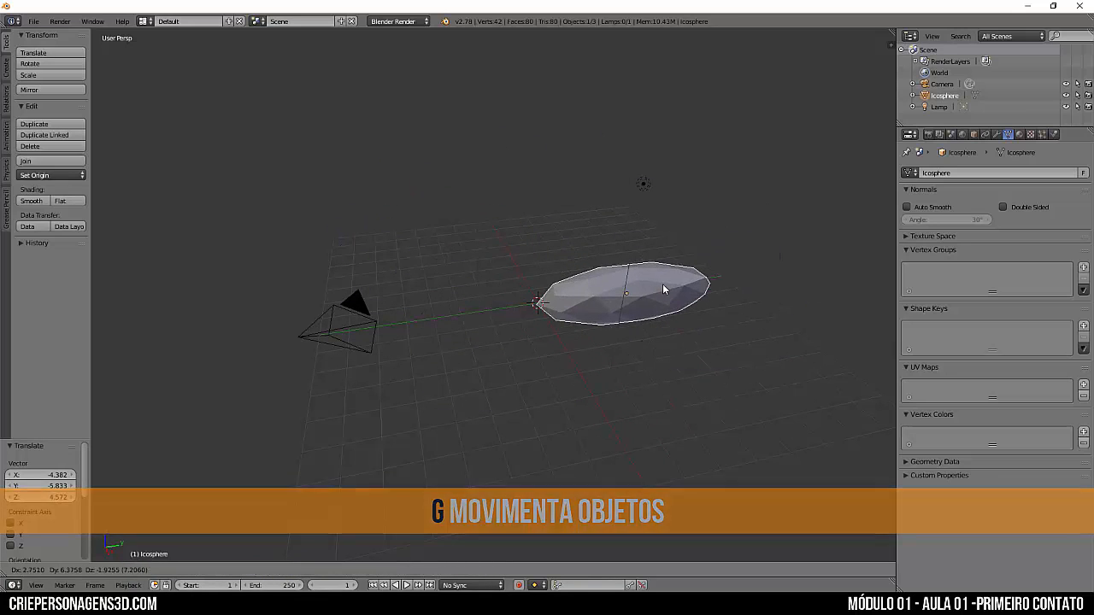
{"action": "right_click", "coordinate": [663, 286]}
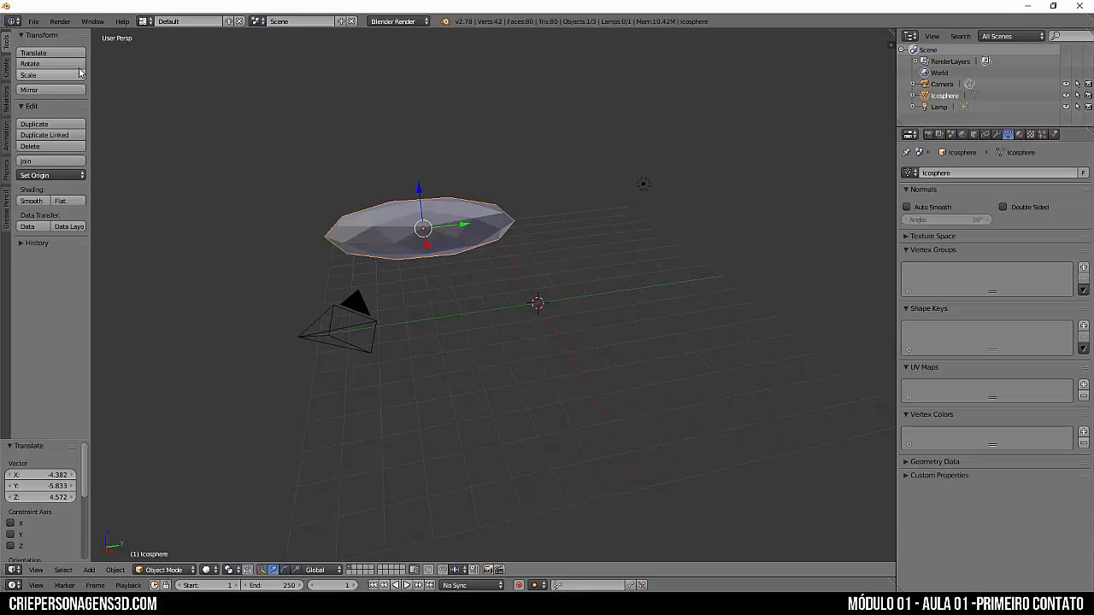
Try rotating the icosphere and scaling it uniformly about its origin
{"action": "key", "text": "r"}
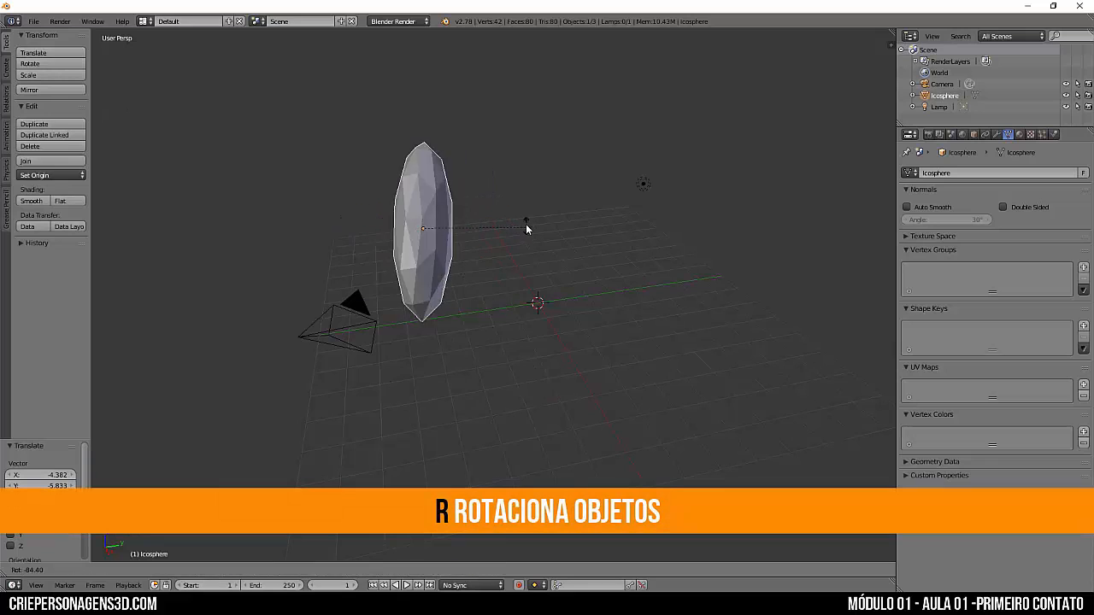
{"action": "right_click", "coordinate": [412, 302]}
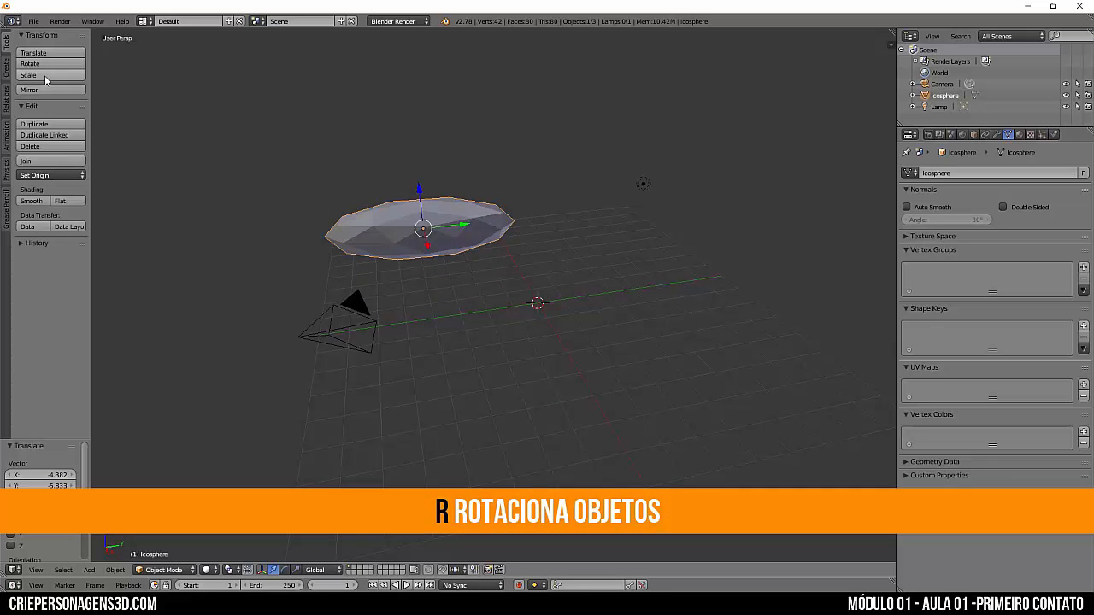
{"action": "key", "text": "s"}
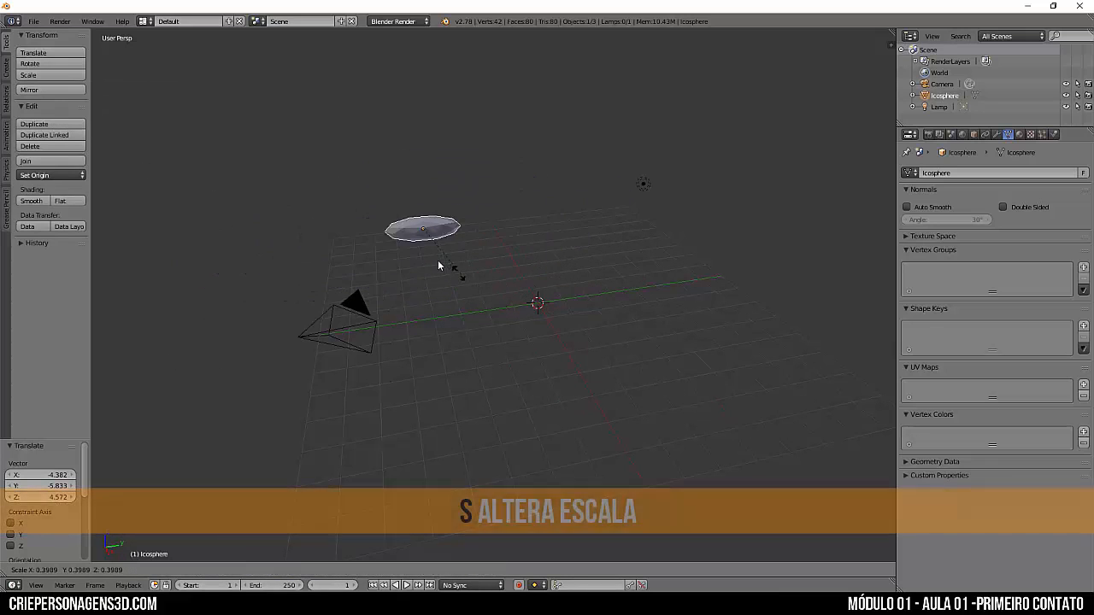
{"action": "left_click", "coordinate": [520, 335]}
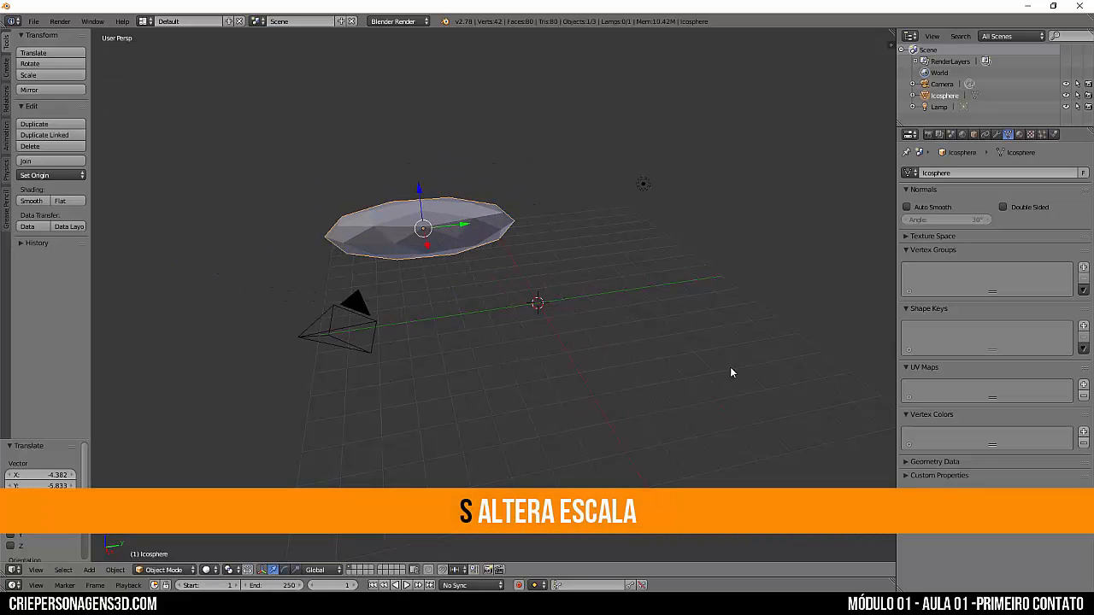
Delete the flattened icosphere from the scene
{"action": "middle_click_drag", "start_coordinate": [462, 287], "coordinate": [244, 254]}
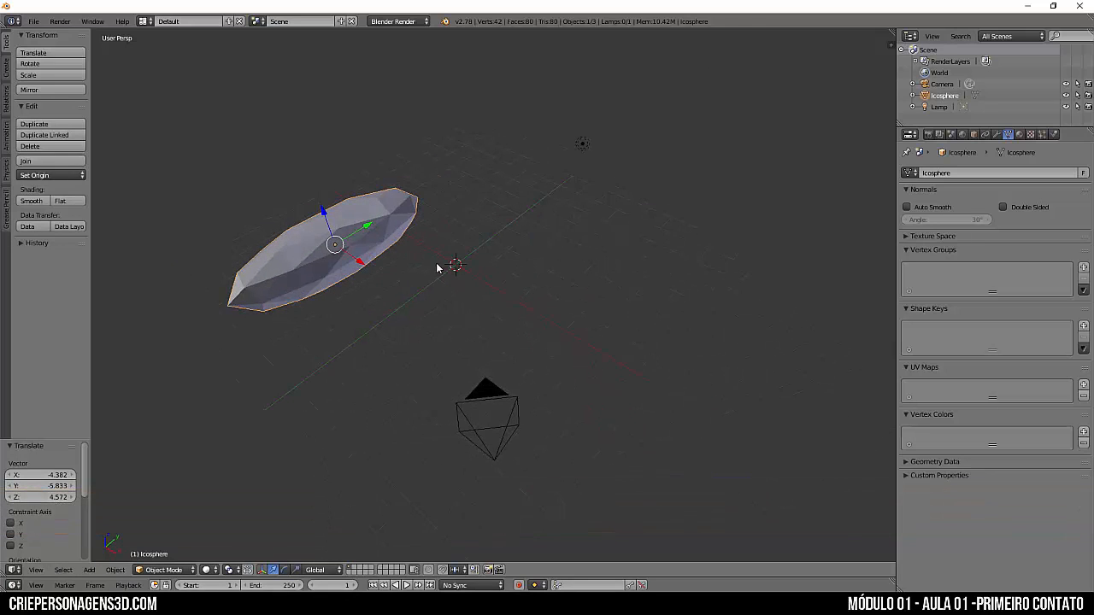
{"action": "key", "text": "x"}
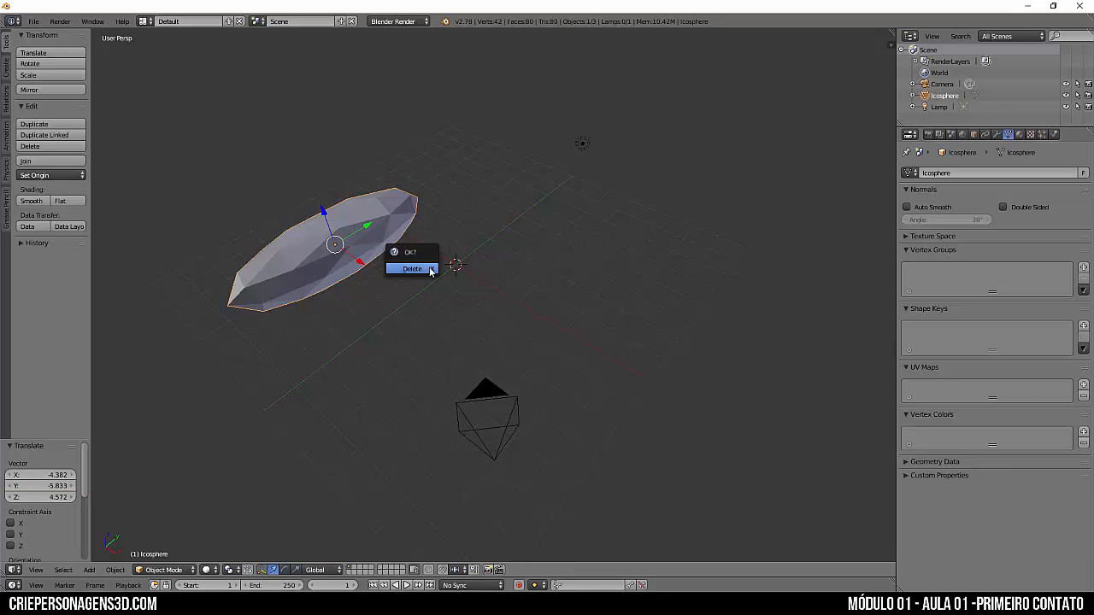
{"action": "left_click", "coordinate": [431, 270]}
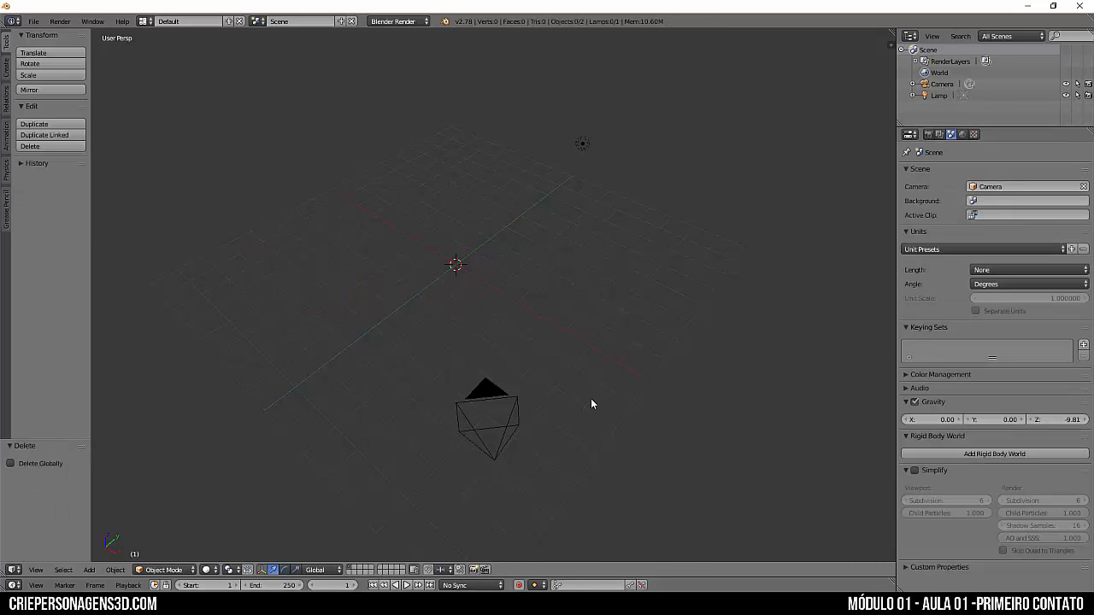
Add a cube mesh with a radius of 1 at the scene's origin
{"action": "key", "text": "shift+a"}
{"action": "mouse_move", "coordinate": [459, 274]}
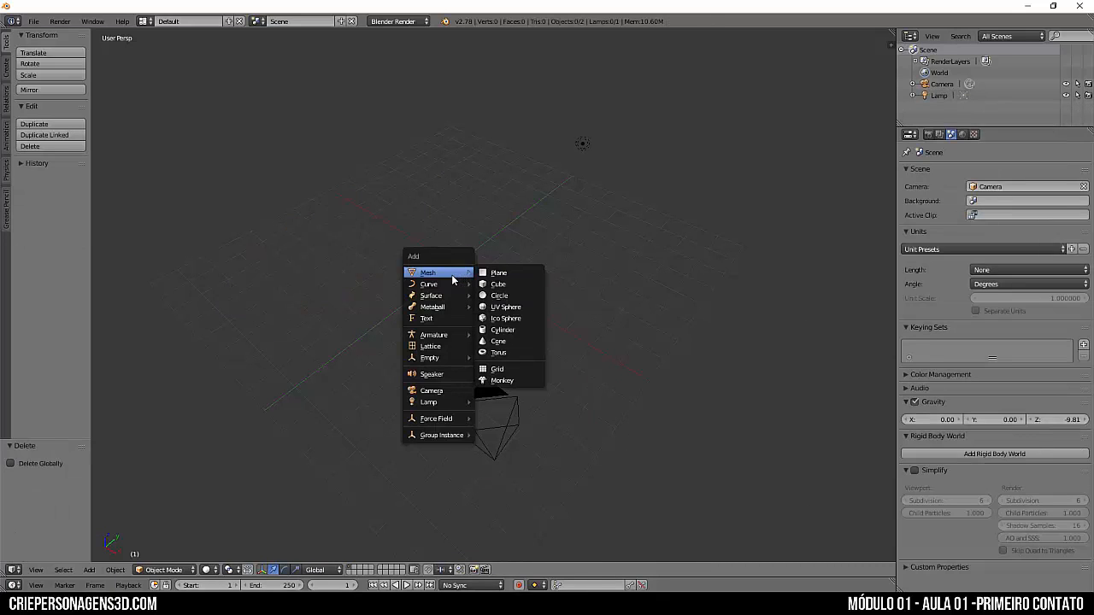
{"action": "left_click", "coordinate": [498, 285]}
{"action": "middle_click_drag", "start_coordinate": [493, 285], "coordinate": [589, 313]}
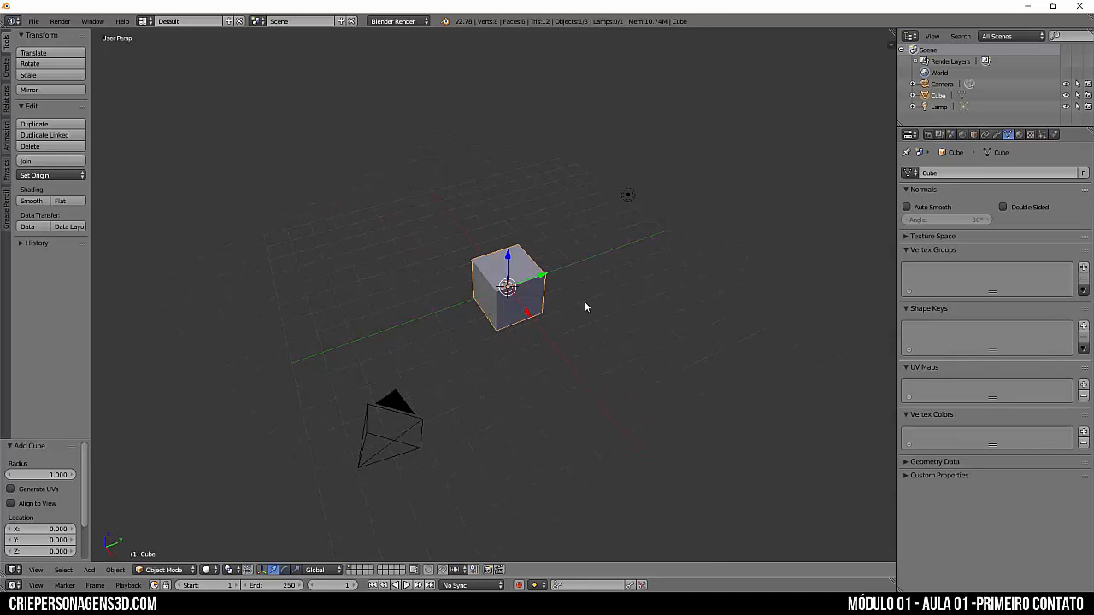
Stretch the cube along the global Y axis
{"action": "key", "text": "s"}
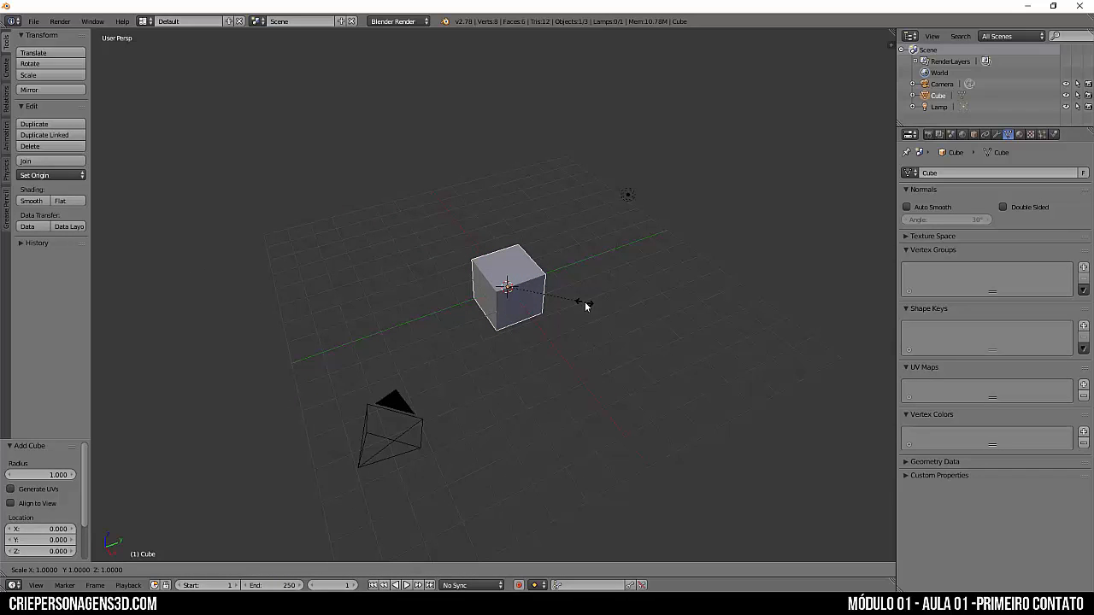
{"action": "key", "text": "y"}
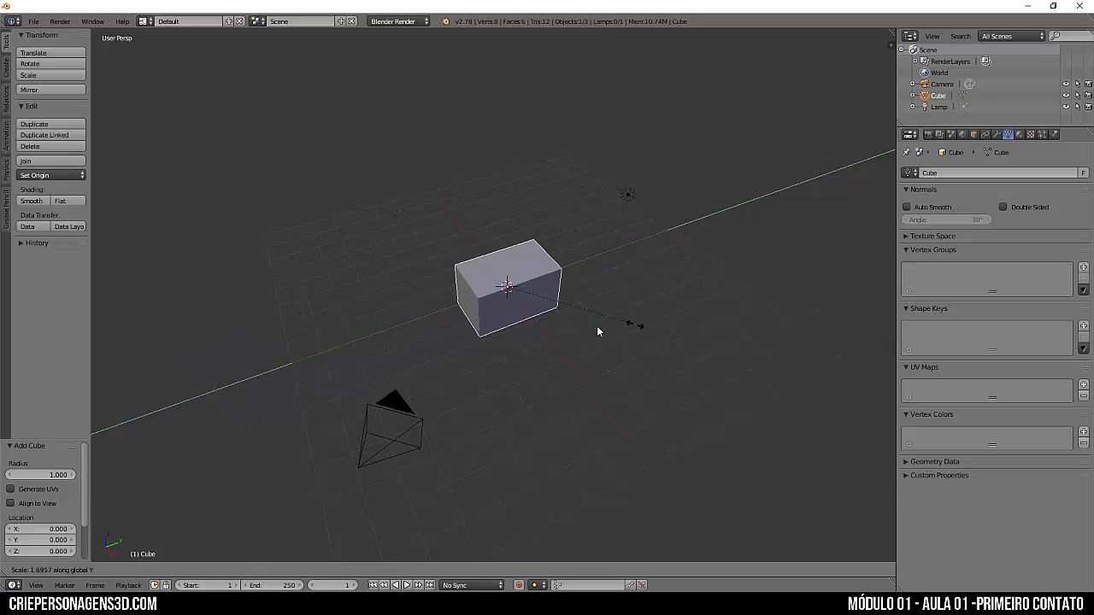
{"action": "left_click", "coordinate": [94, 316]}
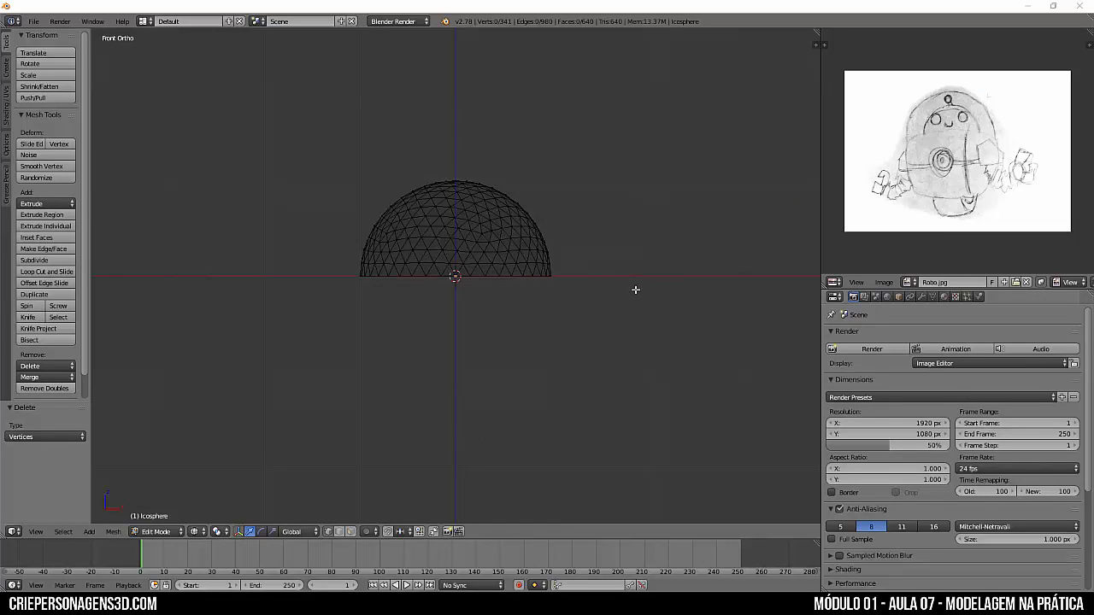
Undo the deletion of the icosphere's lower half, inspect the restored mesh and deselect all its vertices
{"action": "key", "text": "ctrl+z"}
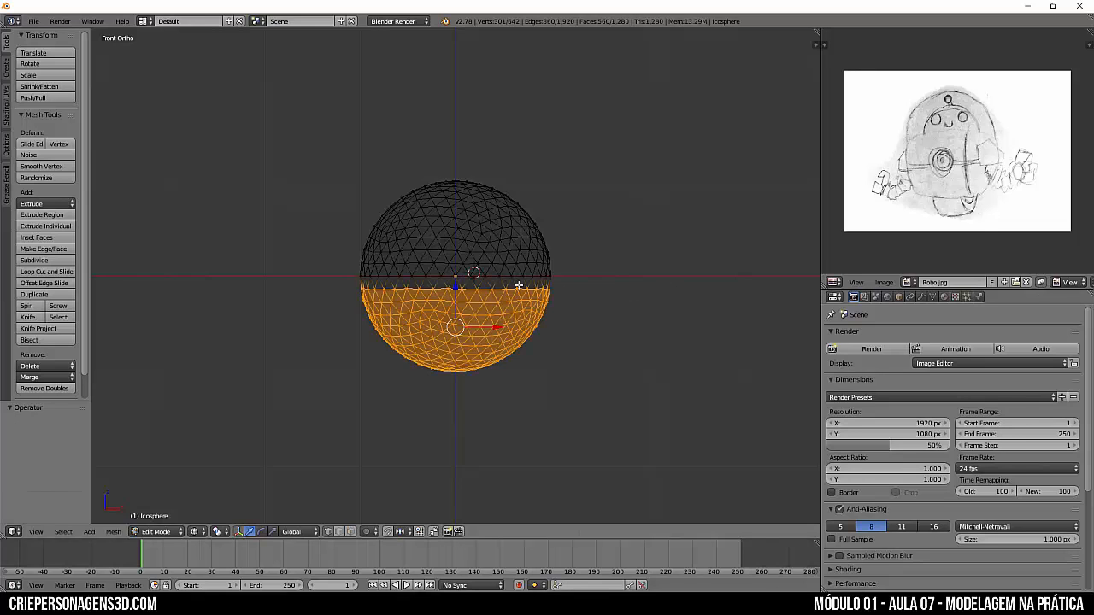
{"action": "mouse_move", "coordinate": [519, 285]}
{"action": "middle_mouse_down"}
{"action": "mouse_move", "coordinate": [629, 271]}
{"action": "mouse_move", "coordinate": [616, 289]}
{"action": "mouse_move", "coordinate": [498, 312]}
{"action": "mouse_move", "coordinate": [493, 324]}
{"action": "middle_mouse_up"}
{"action": "key", "text": "z"}
{"action": "middle_click_drag", "start_coordinate": [502, 372], "coordinate": [505, 361]}
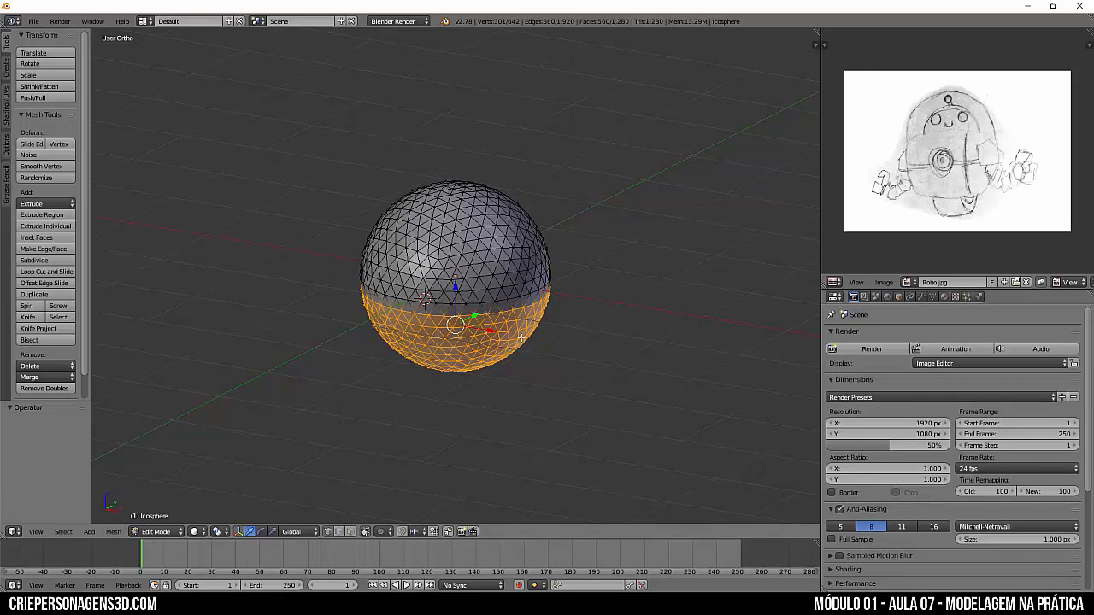
{"action": "key", "text": "z"}
{"action": "key", "text": "a"}
{"action": "key", "text": "z"}
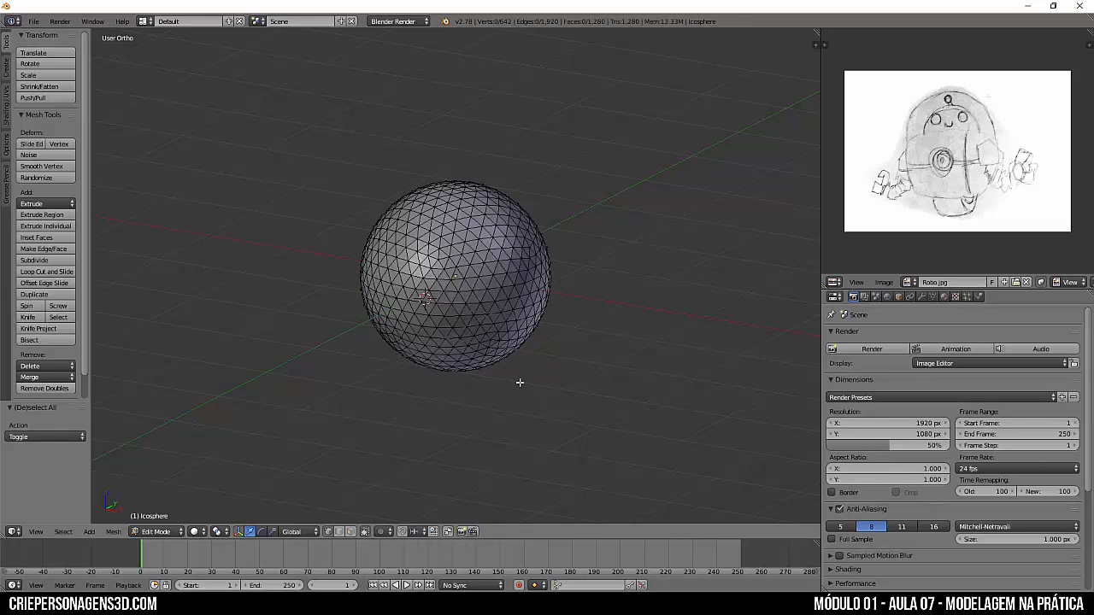
Select all vertices of the icosphere's lower half in front wireframe view with Border Select
{"action": "key", "text": "KP_1"}
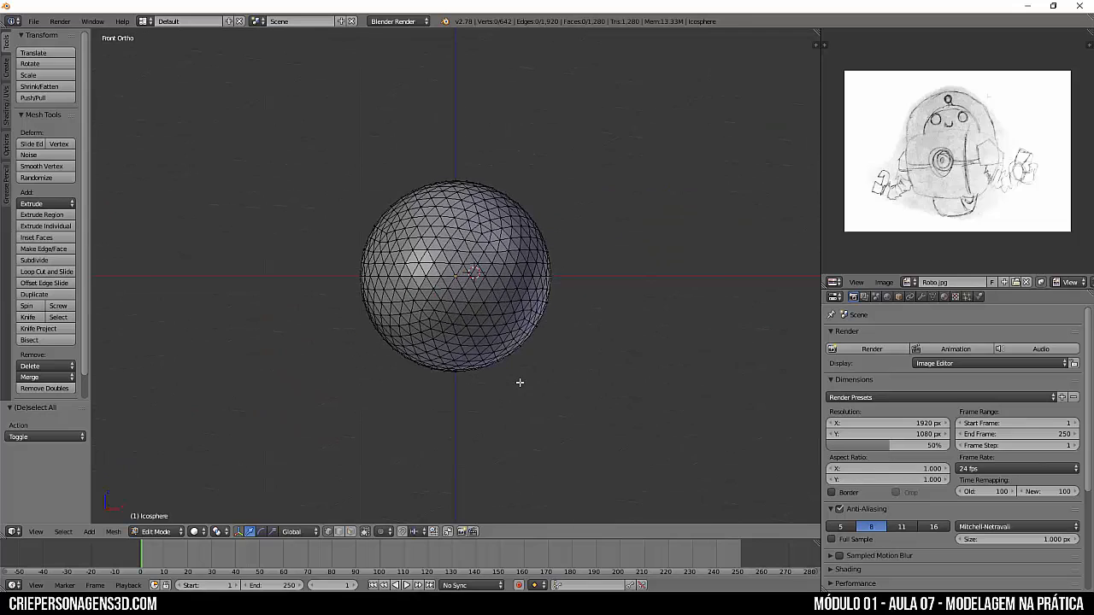
{"action": "key", "text": "z"}
{"action": "key", "text": "z"}
{"action": "key", "text": "z"}
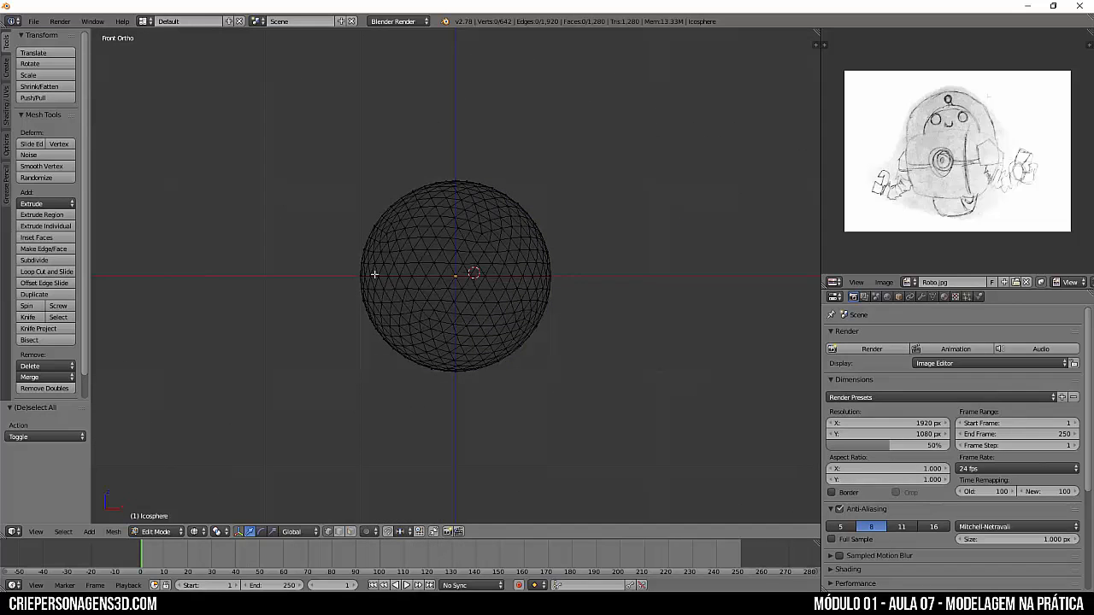
{"action": "key", "text": "b"}
{"action": "left_click_drag", "start_coordinate": [326, 284], "coordinate": [734, 434]}
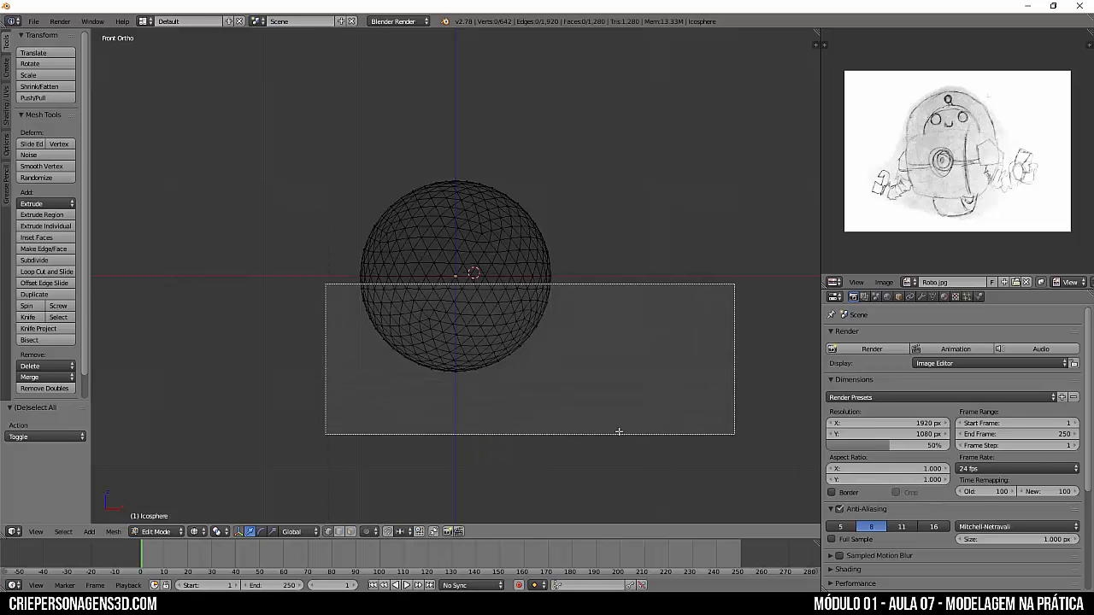
{"action": "left_click_drag", "start_coordinate": [618, 432], "coordinate": [219, 387]}
Try a border selection of the lower half on the shaded sphere from an angled view, and deselect everything
{"action": "key", "text": "z"}
{"action": "mouse_move", "coordinate": [490, 400]}
{"action": "middle_mouse_down"}
{"action": "mouse_move", "coordinate": [478, 417]}
{"action": "mouse_move", "coordinate": [444, 419]}
{"action": "middle_mouse_up"}
{"action": "key", "text": "b"}
{"action": "mouse_move", "coordinate": [319, 299]}
{"action": "left_mouse_down"}
{"action": "mouse_move", "coordinate": [513, 397]}
{"action": "mouse_move", "coordinate": [559, 398]}
{"action": "left_mouse_up"}
{"action": "key", "text": "z"}
{"action": "key", "text": "a"}
{"action": "key", "text": "KP_1"}
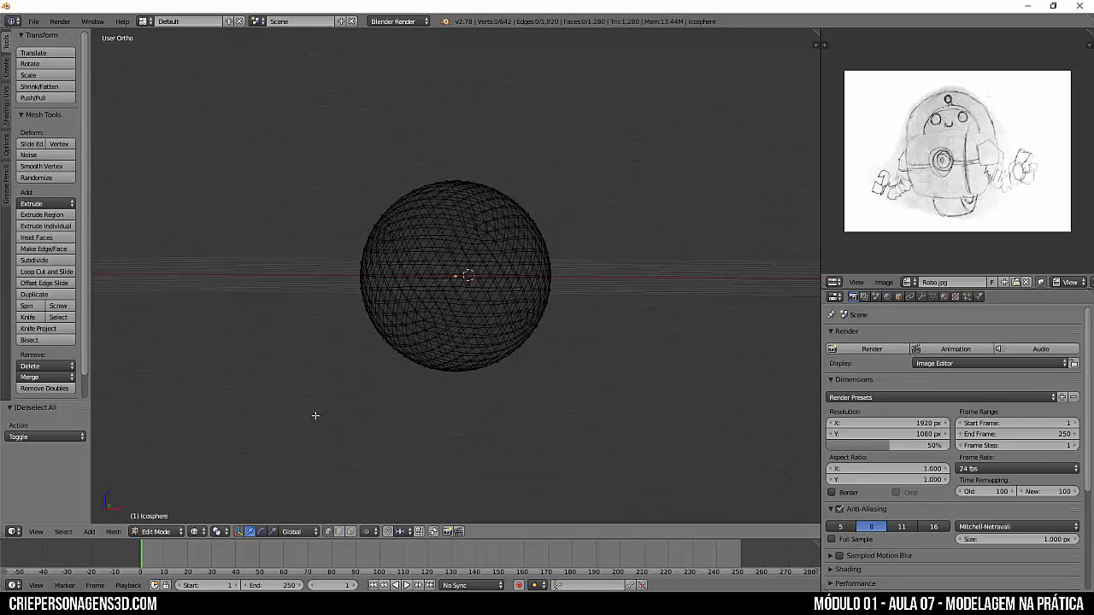
Select only the front-facing vertices of the sphere's lower half in solid display, inspect the selection from another angle and clear it
{"action": "key", "text": "z"}
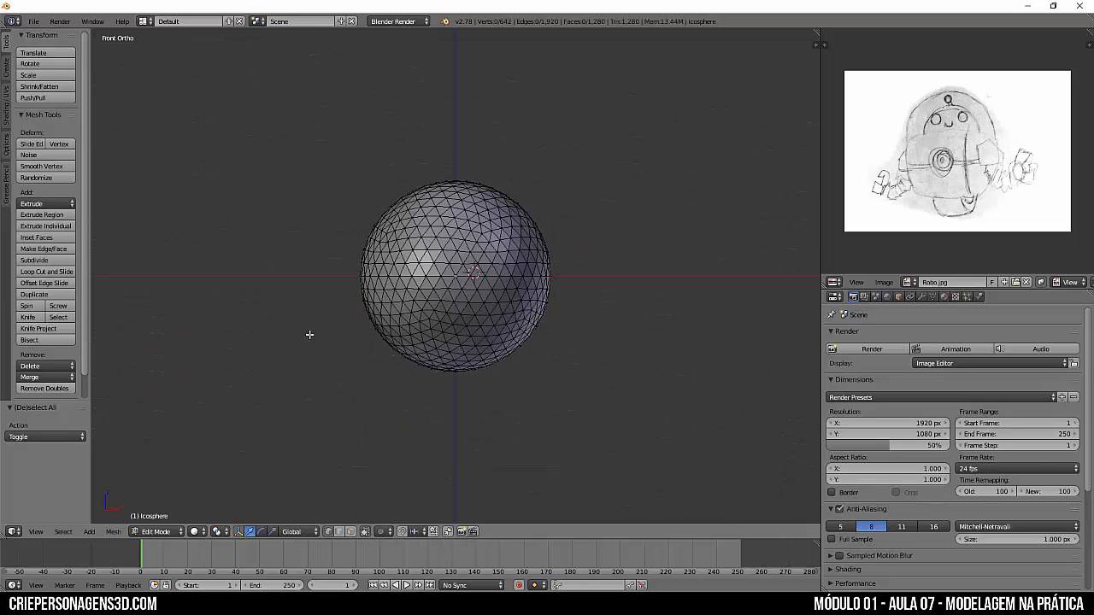
{"action": "key", "text": "b"}
{"action": "left_click_drag", "start_coordinate": [328, 278], "coordinate": [733, 400]}
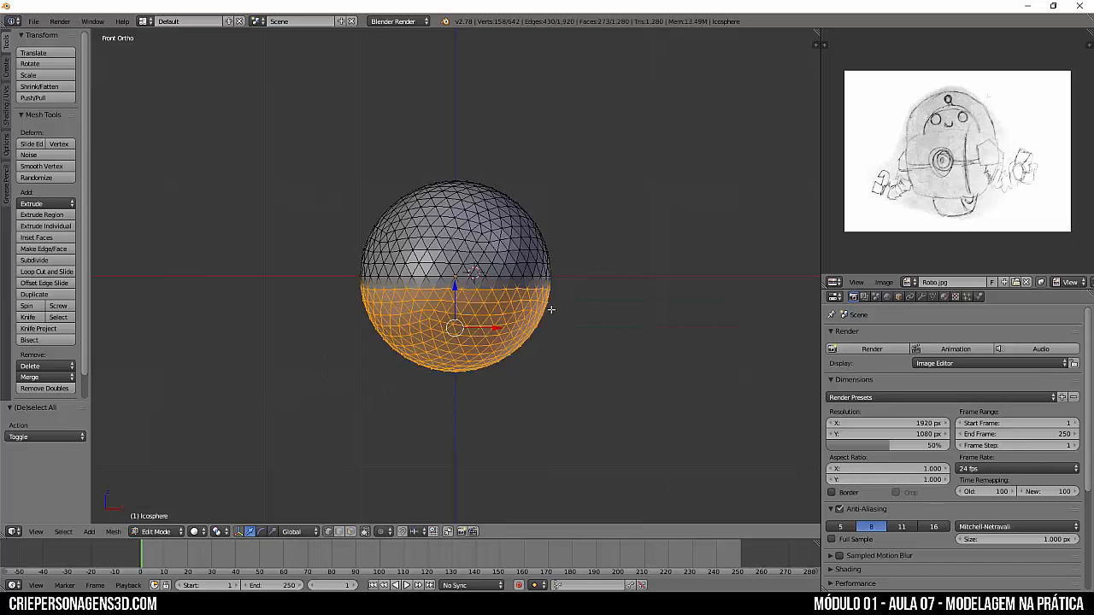
{"action": "middle_click_drag", "start_coordinate": [554, 307], "coordinate": [470, 318]}
{"action": "key", "text": "KP_1"}
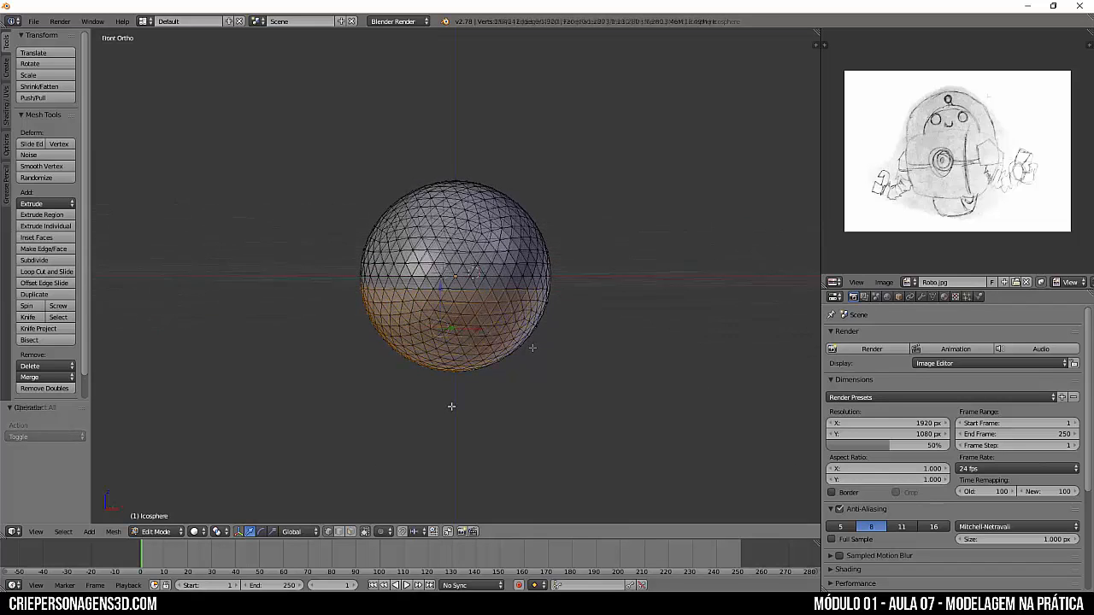
{"action": "key", "text": "a"}
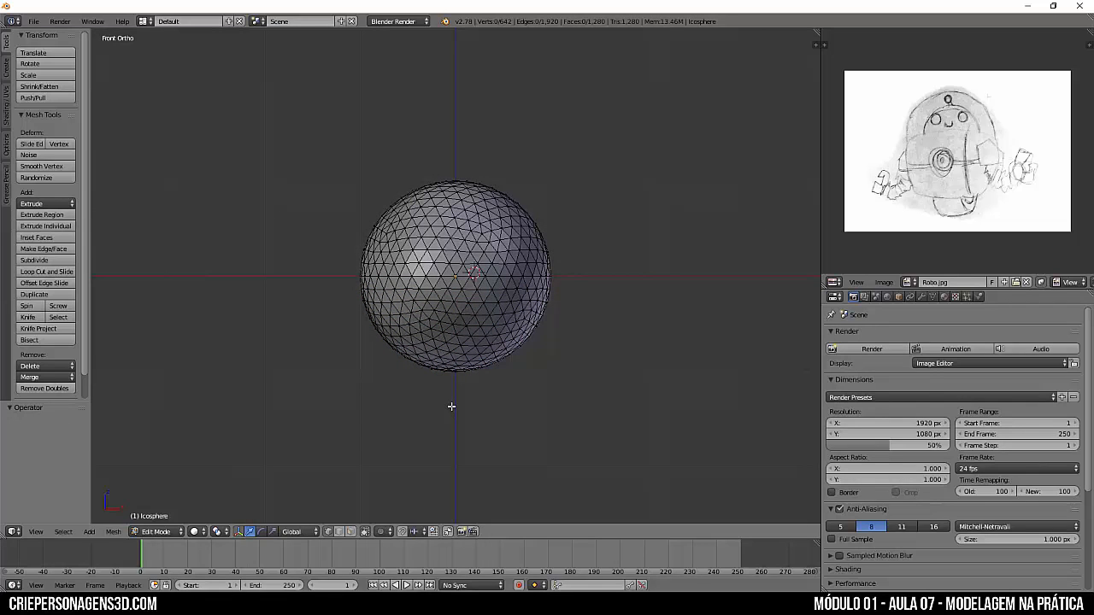
Select the front and back vertices of the sphere's lower half in wireframe display and delete these vertices
{"action": "key", "text": "z"}
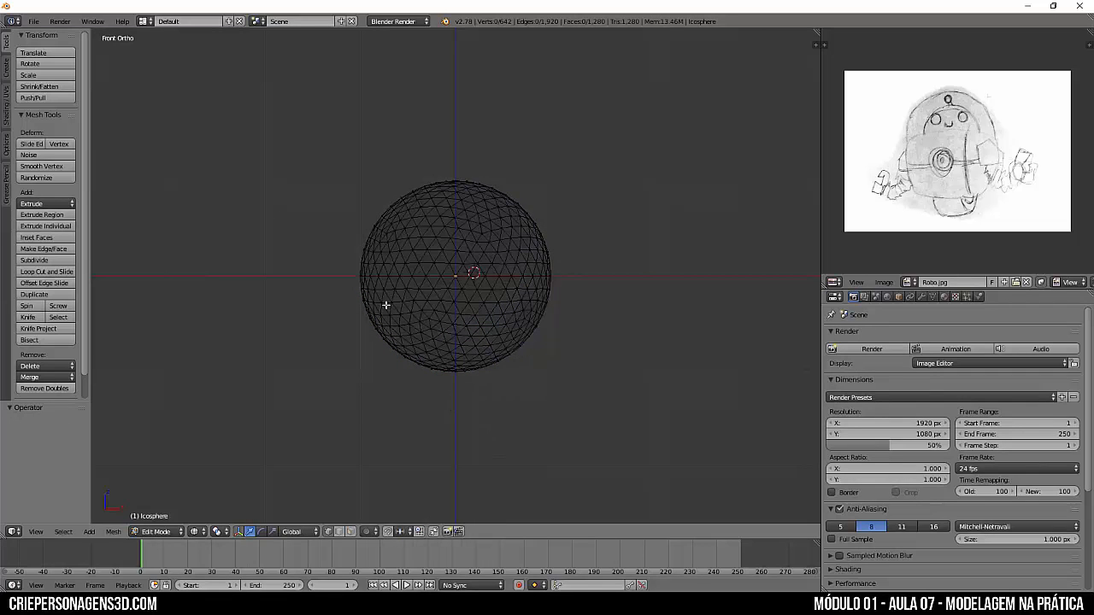
{"action": "key", "text": "b"}
{"action": "left_click_drag", "start_coordinate": [334, 285], "coordinate": [652, 458]}
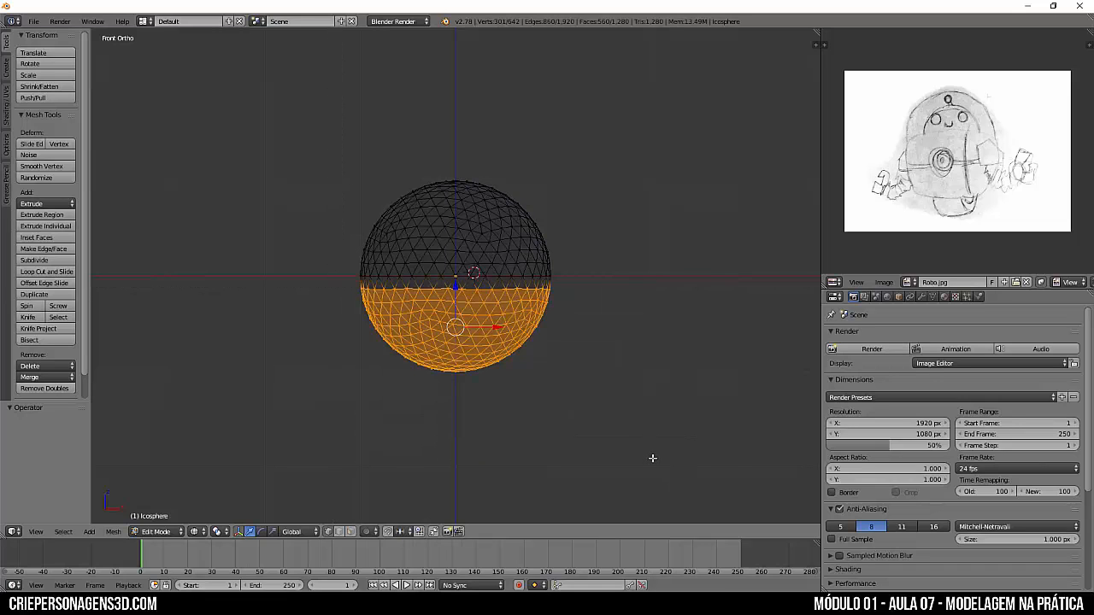
{"action": "key", "text": "x"}
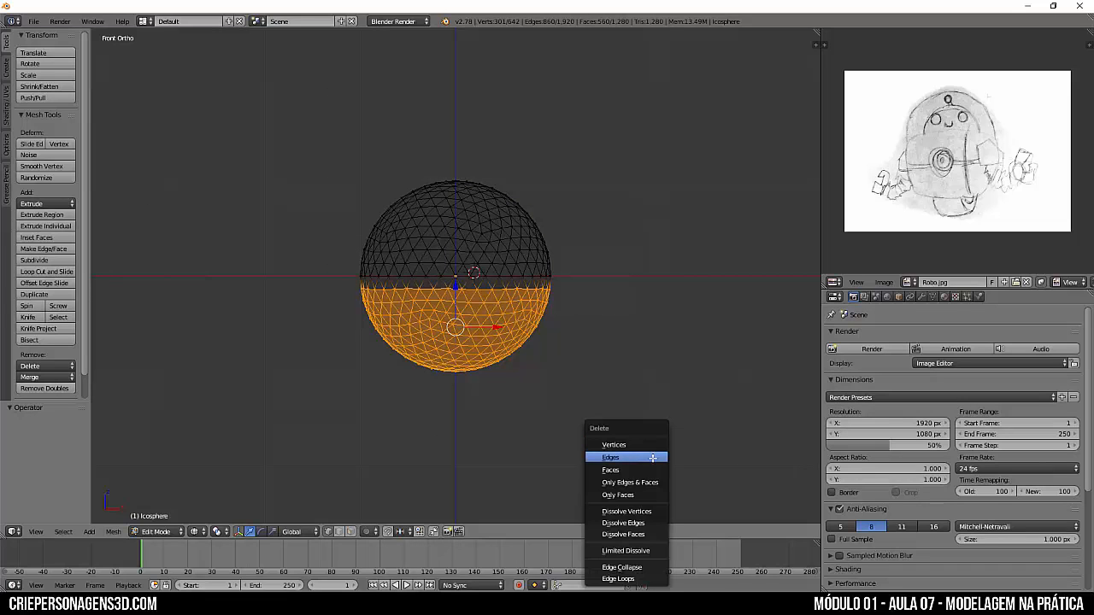
{"action": "left_click", "coordinate": [652, 445]}
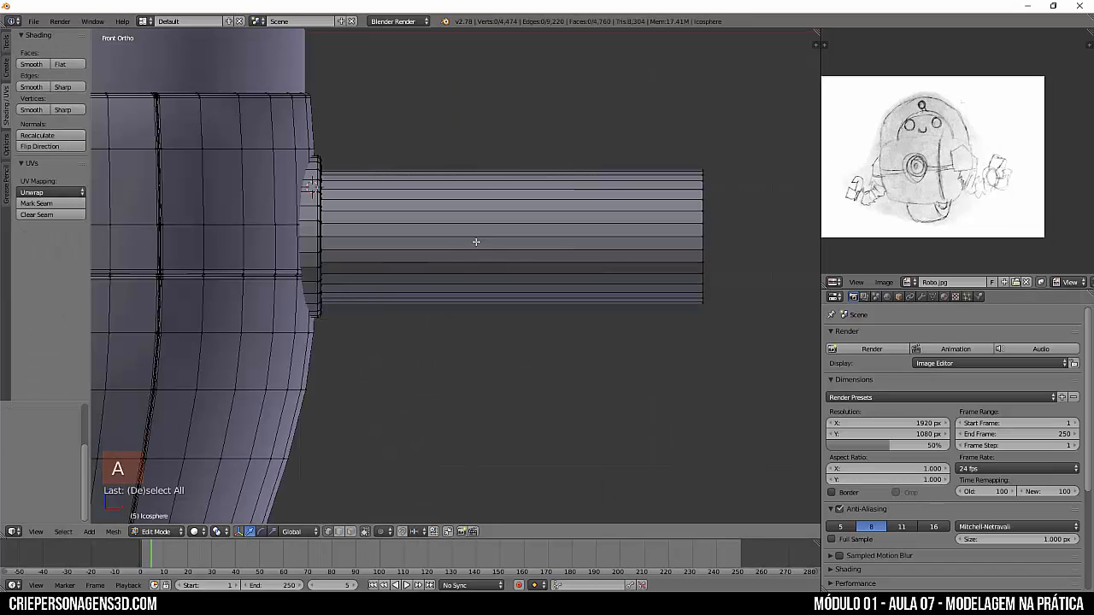
Add 14 evenly spaced loop cuts along the robot's arm cylinder and deselect everything
{"action": "key", "text": "ctrl+r"}
{"action": "scroll", "coordinate": [471, 244], "scroll_direction": "up", "scroll_amount": 12}
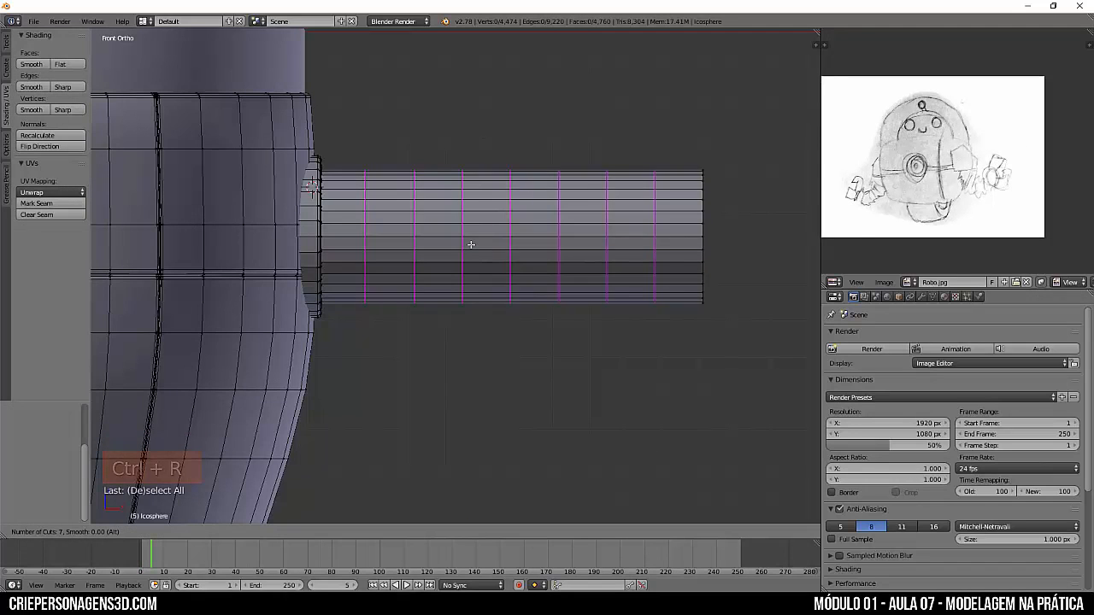
{"action": "scroll", "coordinate": [471, 245], "scroll_direction": "up", "scroll_amount": 1}
{"action": "left_click", "coordinate": [471, 244]}
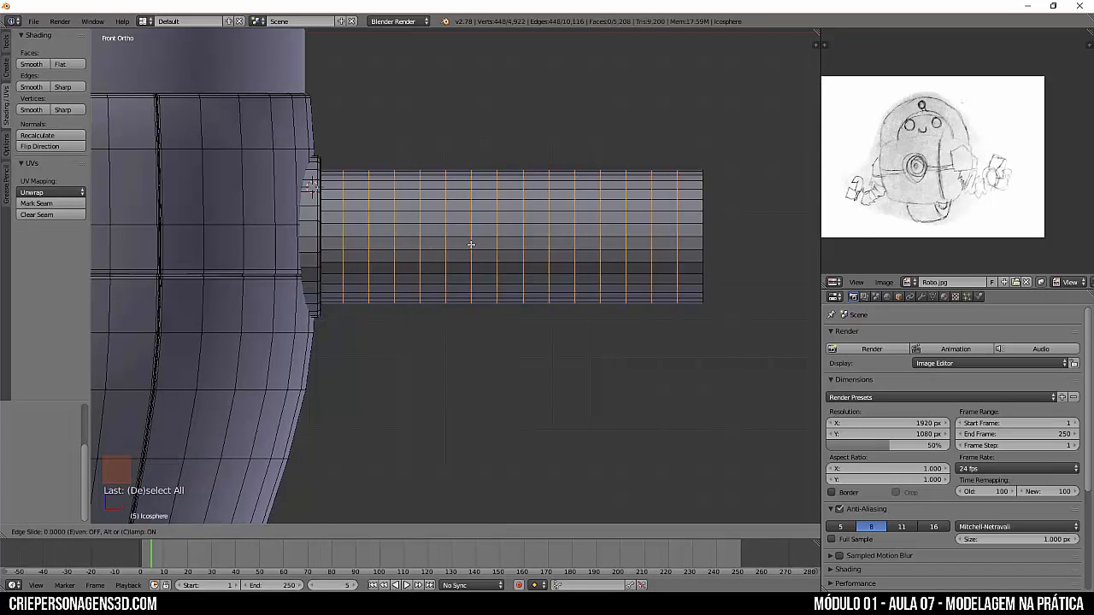
{"action": "left_click", "coordinate": [471, 244]}
{"action": "left_click", "coordinate": [470, 244]}
{"action": "key", "text": "a"}
{"action": "scroll", "coordinate": [321, 315], "scroll_direction": "up", "scroll_amount": 2}
{"action": "scroll", "coordinate": [427, 290], "scroll_direction": "down", "scroll_amount": 6}
{"action": "scroll", "coordinate": [457, 304], "scroll_direction": "up", "scroll_amount": 4}
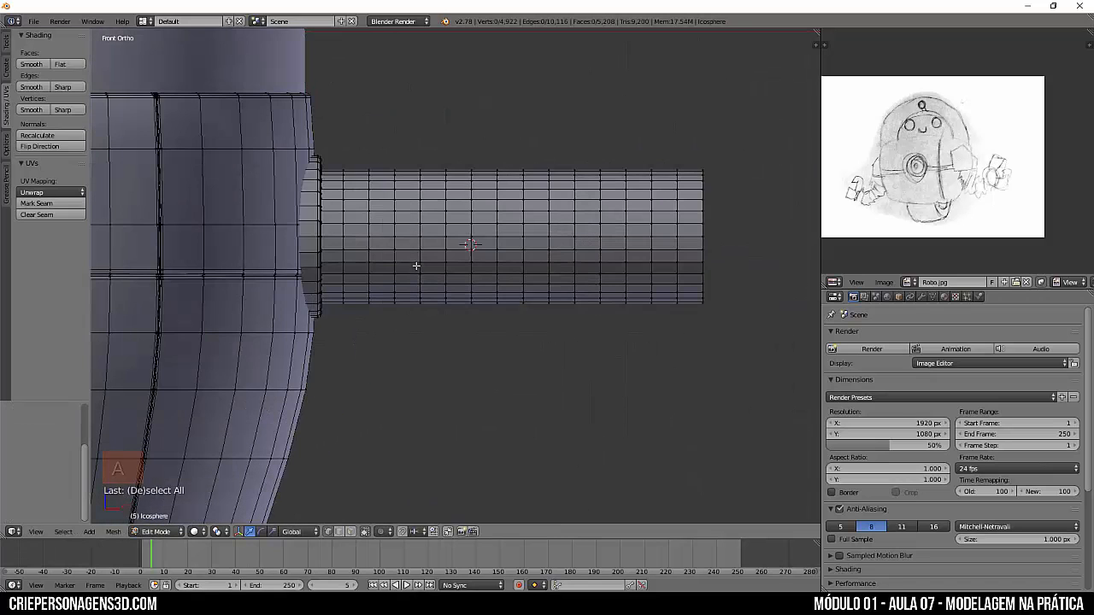
Border-select the first three alternate edge loops of the arm cylinder in front wireframe view
{"action": "key", "text": "z"}
{"action": "key", "text": "b"}
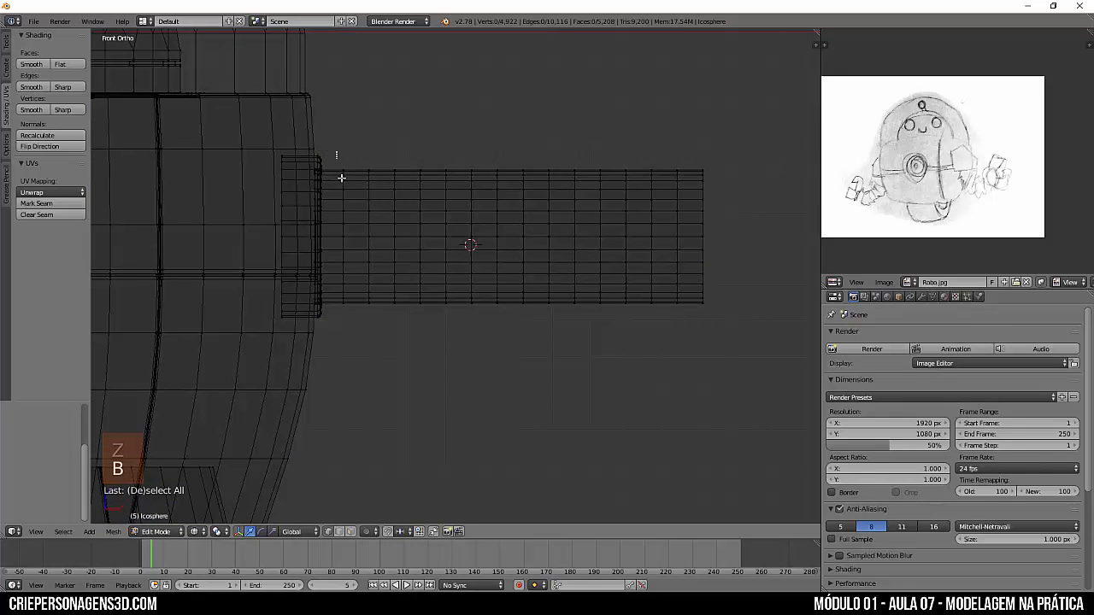
{"action": "left_click_drag", "start_coordinate": [335, 151], "coordinate": [354, 331]}
{"action": "key", "text": "b"}
{"action": "left_click_drag", "start_coordinate": [389, 141], "coordinate": [410, 325]}
{"action": "key", "text": "b"}
{"action": "left_click_drag", "start_coordinate": [447, 138], "coordinate": [459, 359]}
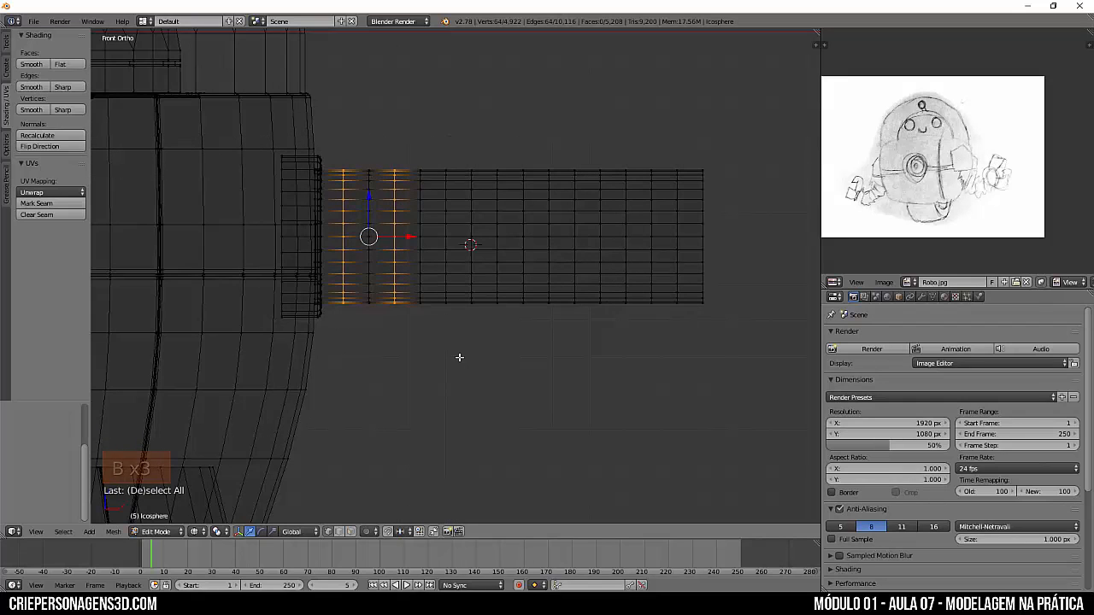
{"action": "key", "text": "b"}
{"action": "left_click_drag", "start_coordinate": [456, 137], "coordinate": [427, 332]}
Border-select the fourth alternate loop in solid display, and inspect the selection from another angle and in wireframe
{"action": "key", "text": "z"}
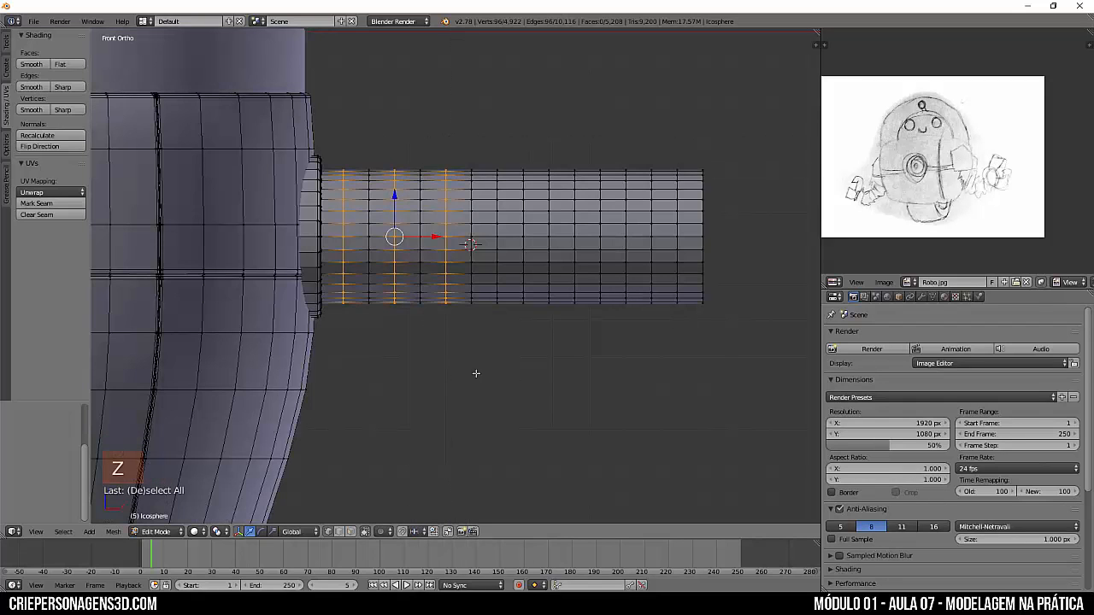
{"action": "key", "text": "b"}
{"action": "left_click_drag", "start_coordinate": [492, 140], "coordinate": [519, 354]}
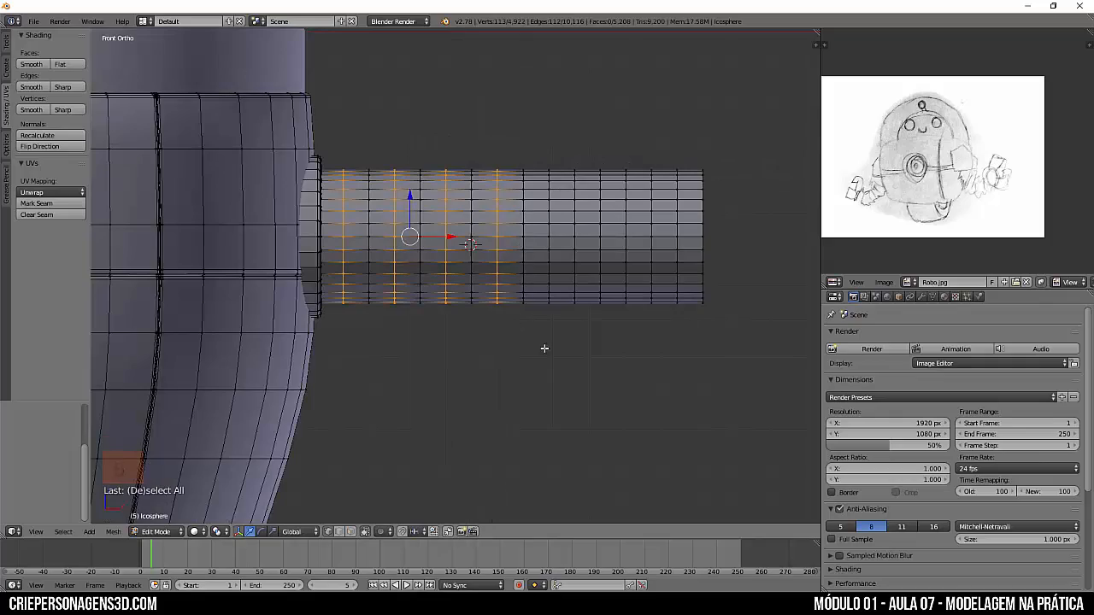
{"action": "middle_click_drag", "start_coordinate": [706, 293], "coordinate": [458, 306]}
{"action": "key", "text": "KP_1"}
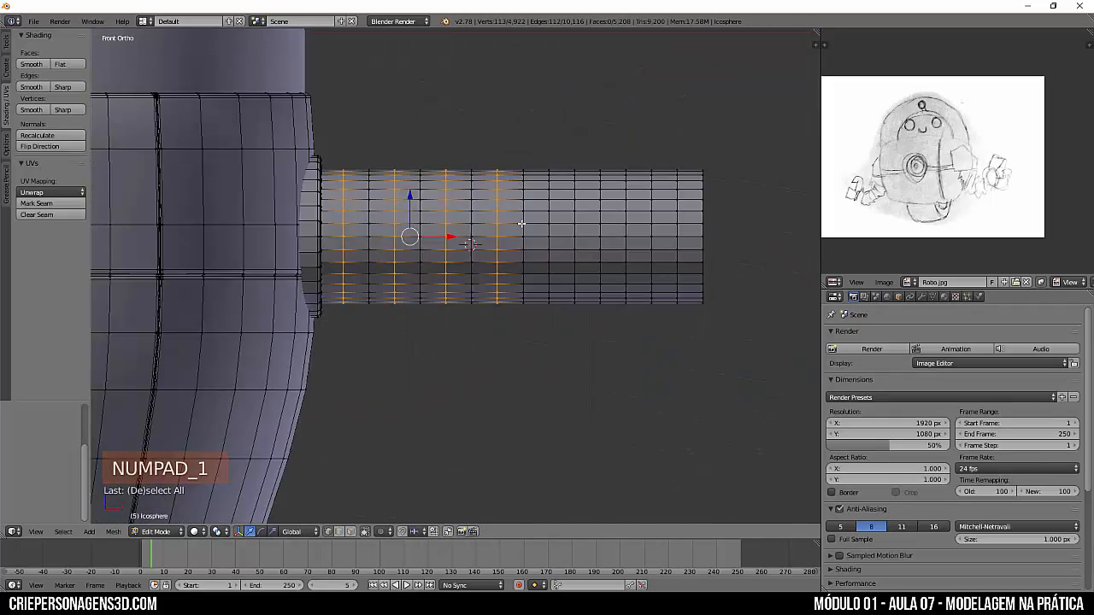
{"action": "middle_click_drag", "start_coordinate": [532, 293], "coordinate": [515, 340]}
{"action": "key", "text": "z"}
{"action": "key", "text": "KP_1"}
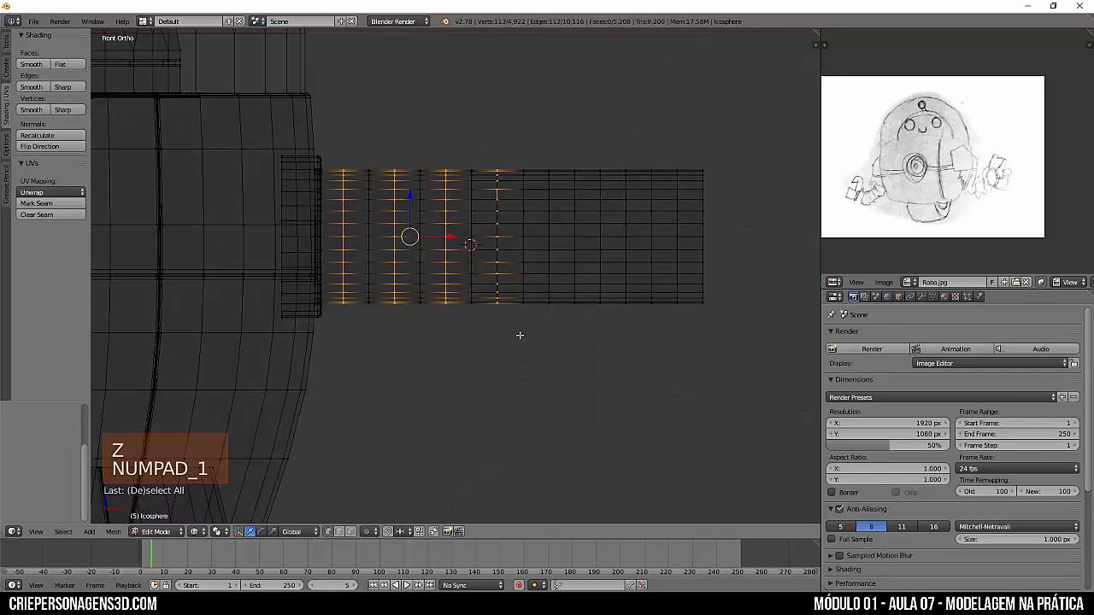
Clear the selection, try border-selecting two more arm loops in wireframe, deselect everything and return to solid display
{"action": "key", "text": "a"}
{"action": "key", "text": "a"}
{"action": "key", "text": "b"}
{"action": "left_click_drag", "start_coordinate": [434, 141], "coordinate": [459, 313]}
{"action": "key", "text": "b"}
{"action": "left_click_drag", "start_coordinate": [482, 130], "coordinate": [502, 302]}
{"action": "key", "text": "a"}
{"action": "key", "text": "z"}
Select every other edge loop along the arm, starting nearest the body, until five complete loops are selected
{"action": "mouse_move", "coordinate": [532, 313]}
{"action": "middle_mouse_down"}
{"action": "mouse_move", "coordinate": [504, 344]}
{"action": "mouse_move", "coordinate": [357, 217]}
{"action": "middle_mouse_up"}
{"action": "right_click", "coordinate": [351, 211], "text": "alt"}
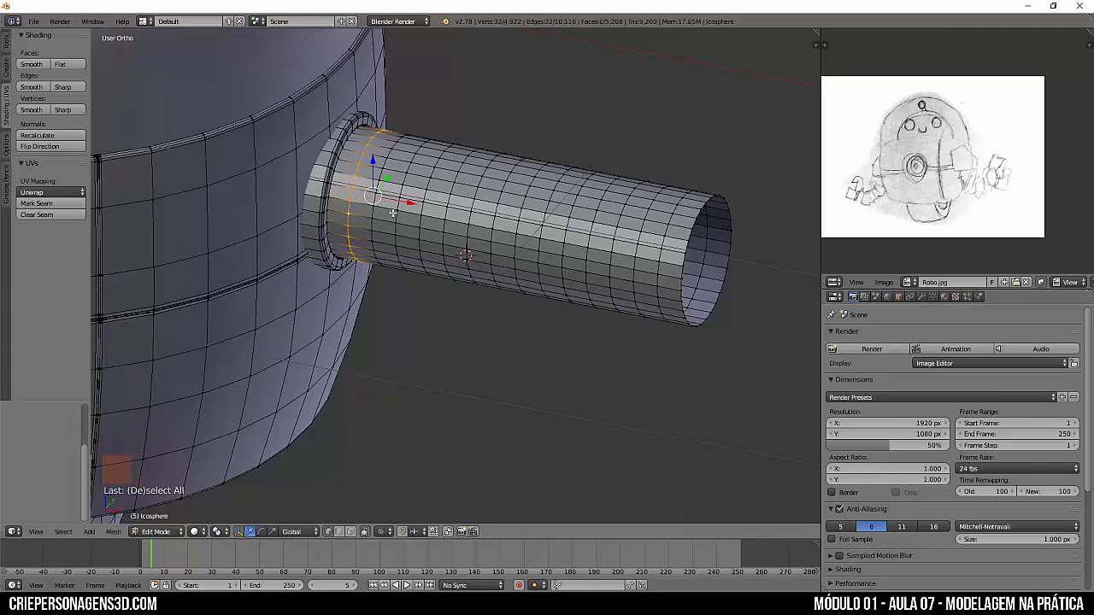
{"action": "right_click", "coordinate": [397, 216], "text": "alt+shift"}
{"action": "right_click", "coordinate": [444, 228], "text": "alt+shift"}
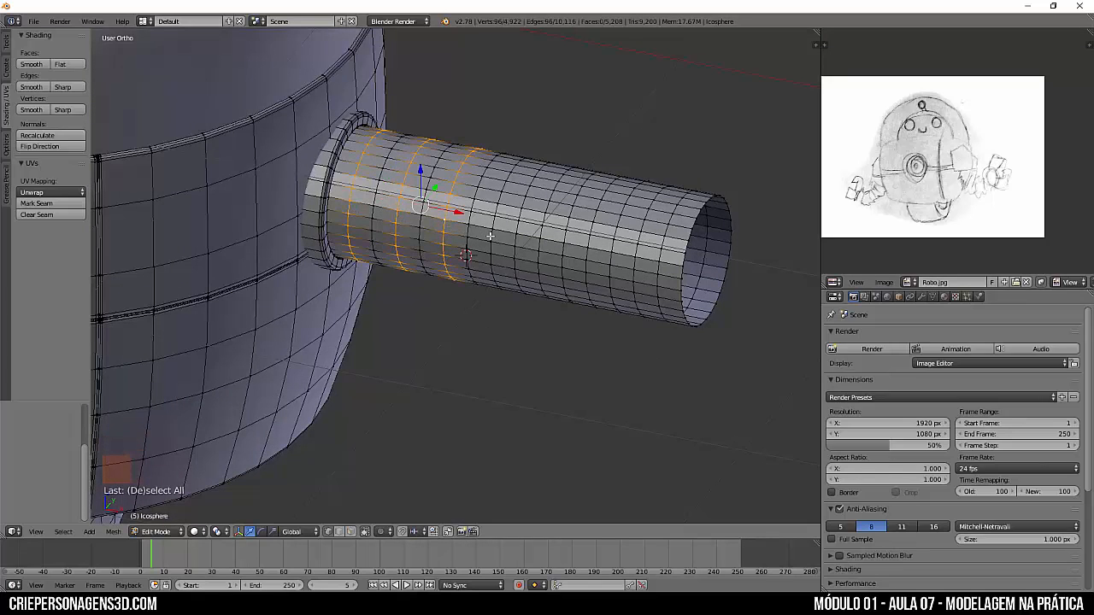
{"action": "right_click", "coordinate": [490, 235], "text": "alt+shift"}
{"action": "right_click", "coordinate": [540, 244], "text": "alt+shift"}
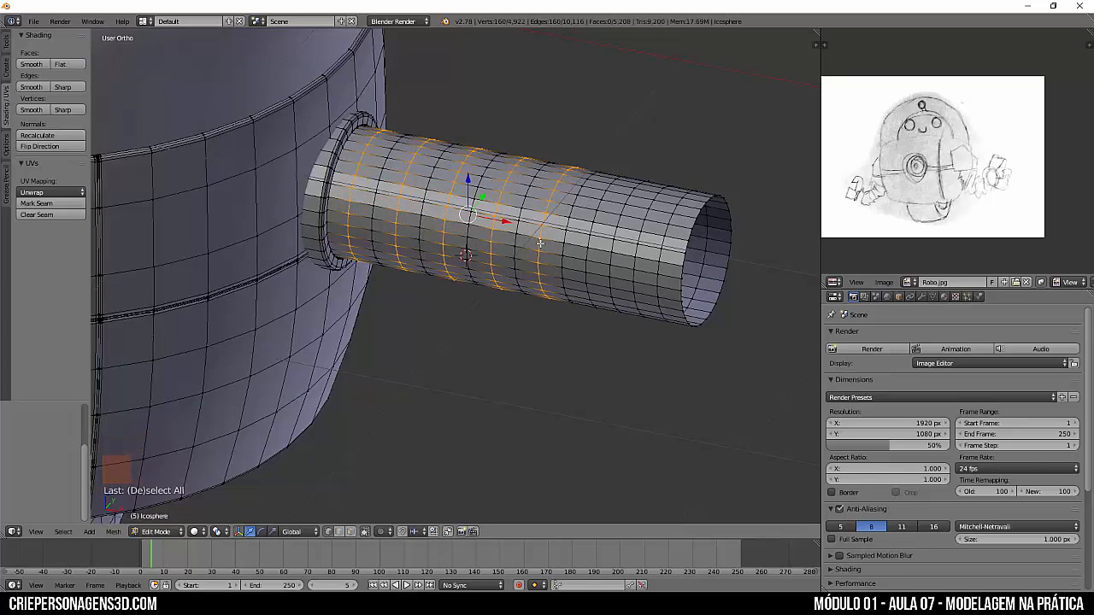
Undo the last loop pick, and add the sixth and seventh alternate arm loops to the selection
{"action": "right_click", "coordinate": [582, 252], "text": "alt+shift"}
{"action": "key", "text": "ctrl+alt+z"}
{"action": "key", "text": "ctrl+z"}
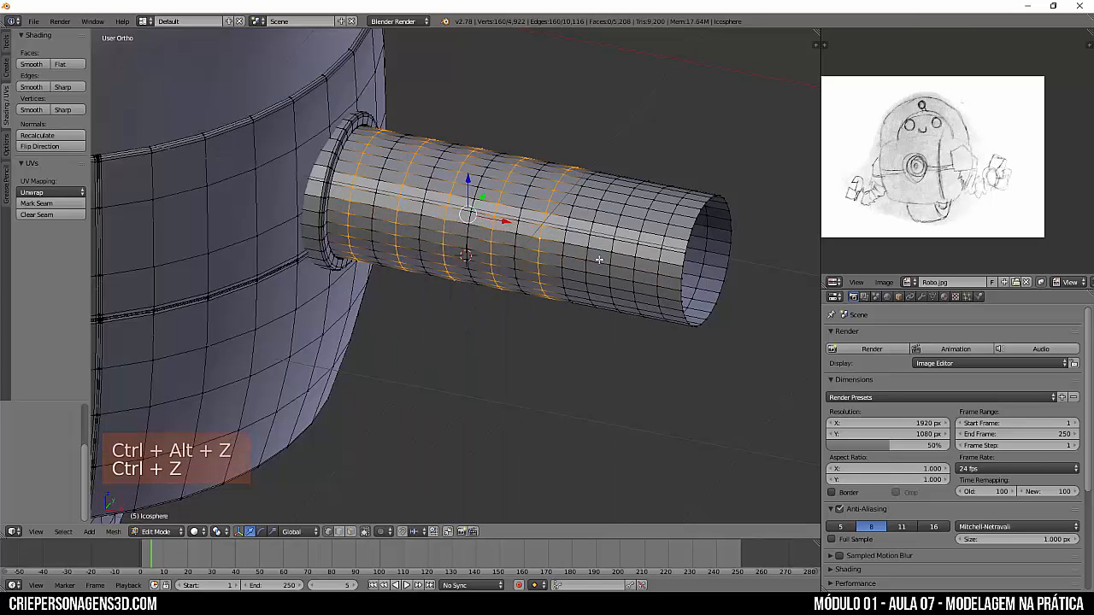
{"action": "right_click", "coordinate": [607, 258], "text": "alt+shift"}
{"action": "right_click", "coordinate": [632, 265], "text": "alt+shift"}
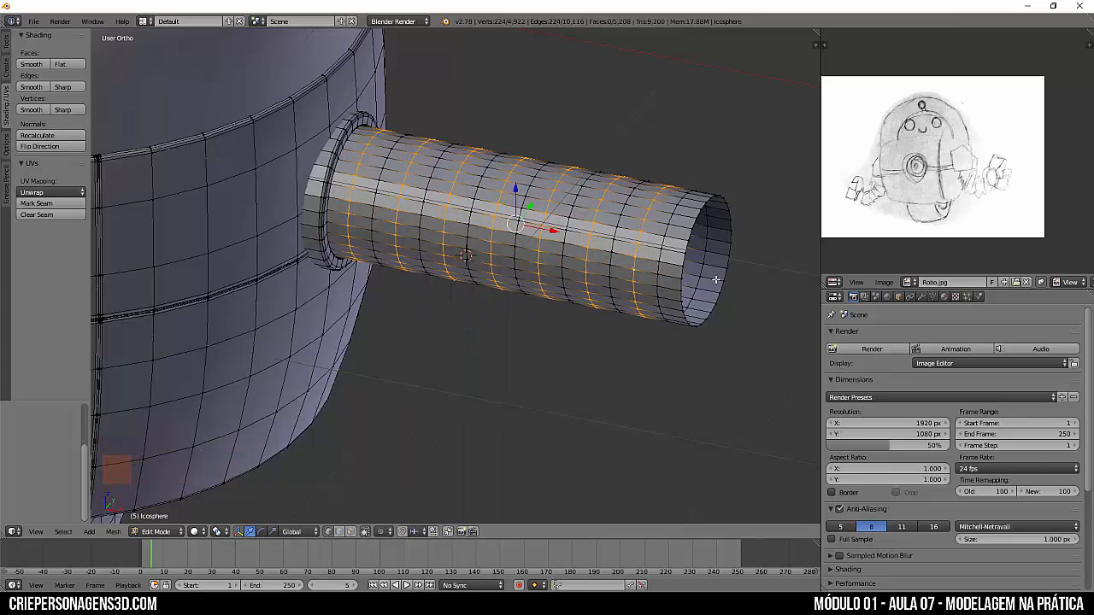
Undo the stray loop picks and add the edge loop around the arm's open end to the selection
{"action": "right_click", "coordinate": [598, 260], "text": "alt+shift"}
{"action": "key", "text": "ctrl+z"}
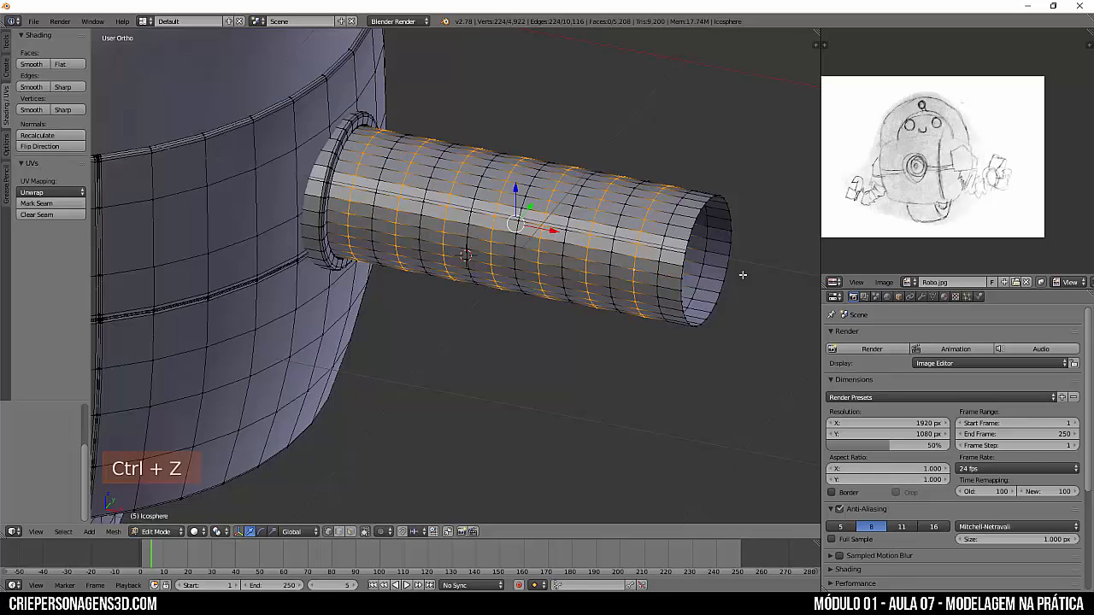
{"action": "middle_click_drag", "start_coordinate": [684, 325], "coordinate": [663, 330], "text": "shift"}
{"action": "right_click", "coordinate": [661, 276], "text": "alt+shift"}
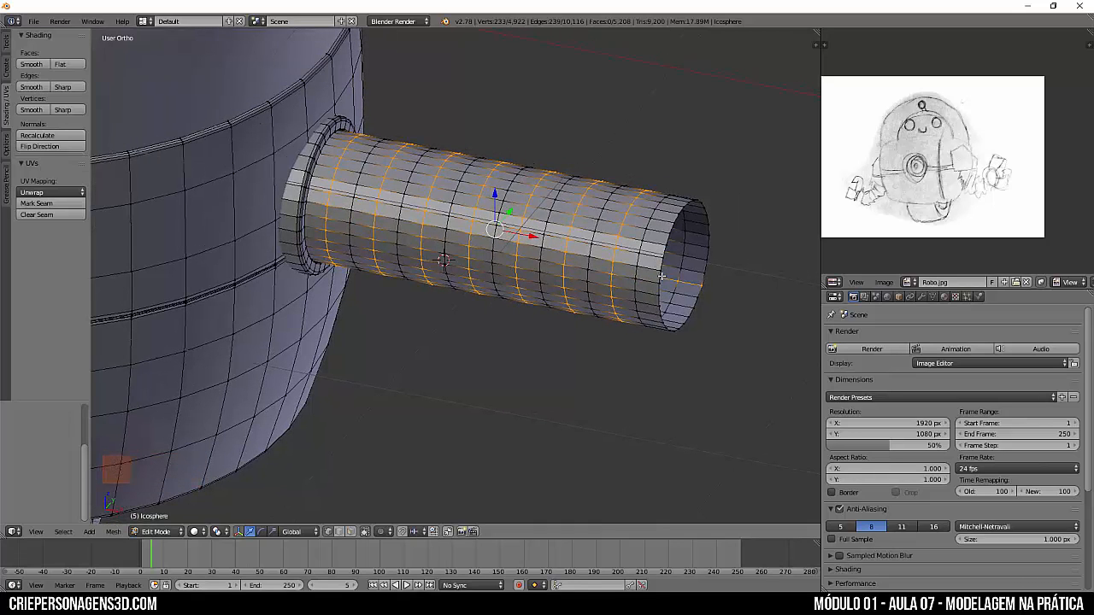
{"action": "key", "text": "ctrl+z"}
{"action": "right_click", "coordinate": [662, 280], "text": "alt+shift"}
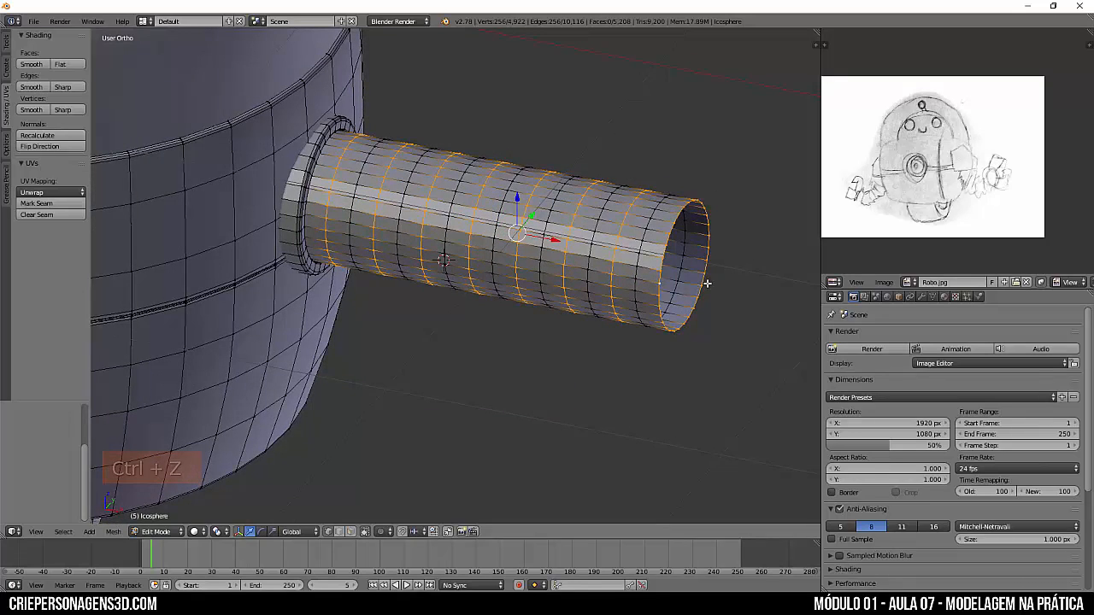
Try enlarging the selected arm loops uniformly on all axes from different views, and cancel each scaling
{"action": "scroll", "coordinate": [429, 387], "scroll_direction": "up", "scroll_amount": 1}
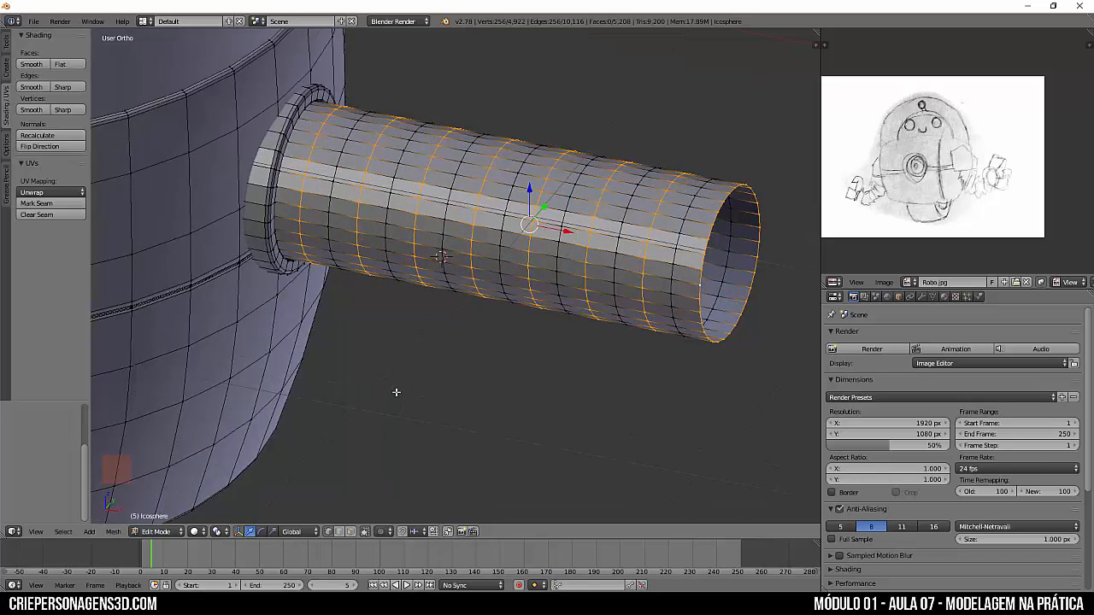
{"action": "scroll", "coordinate": [396, 392], "scroll_direction": "down", "scroll_amount": 3}
{"action": "key", "text": "s"}
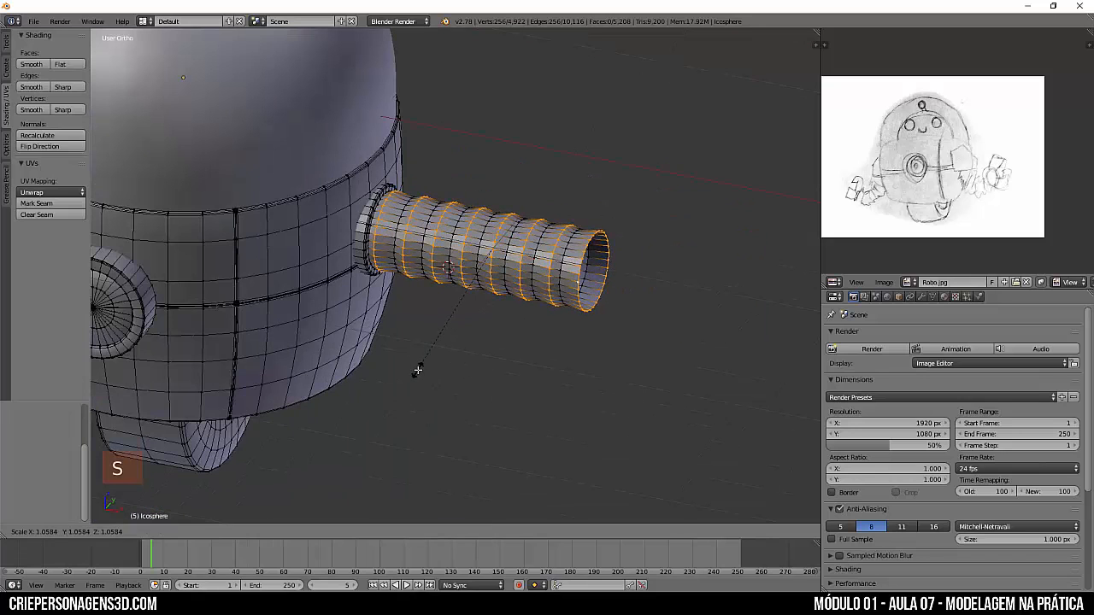
{"action": "left_click", "coordinate": [441, 366]}
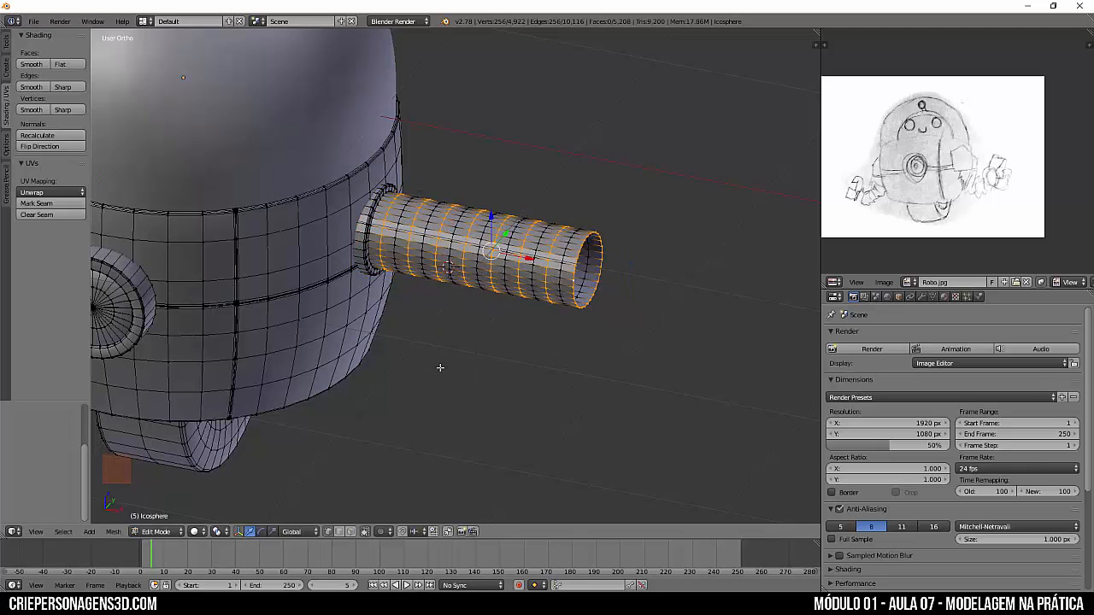
{"action": "key", "text": "KP_1"}
{"action": "key", "text": "KP_5"}
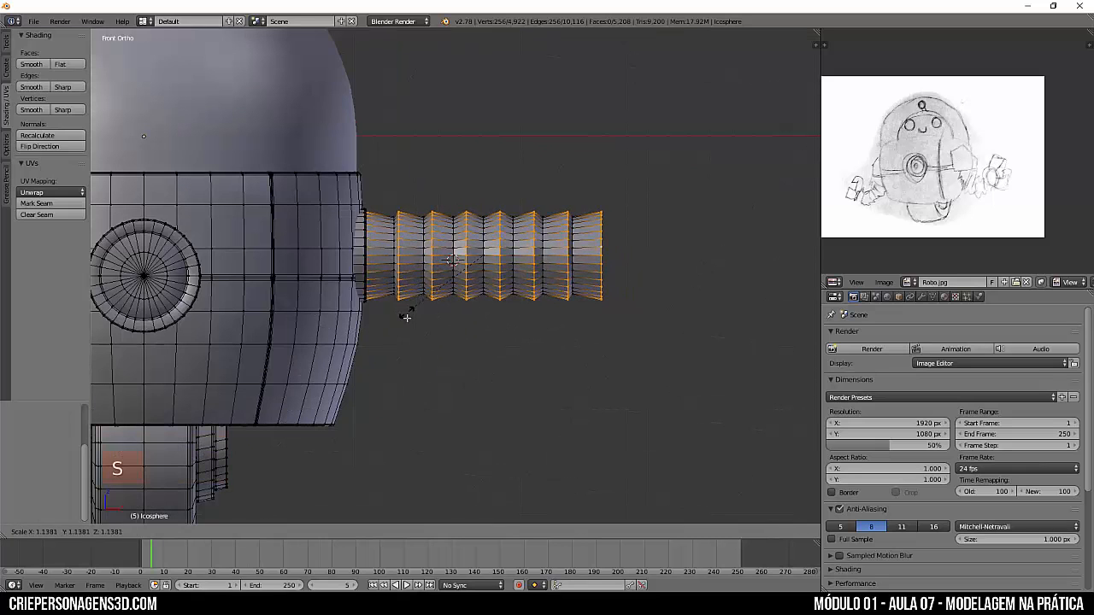
{"action": "key", "text": "KP_5"}
{"action": "scroll", "coordinate": [482, 368], "scroll_direction": "up", "scroll_amount": 4}
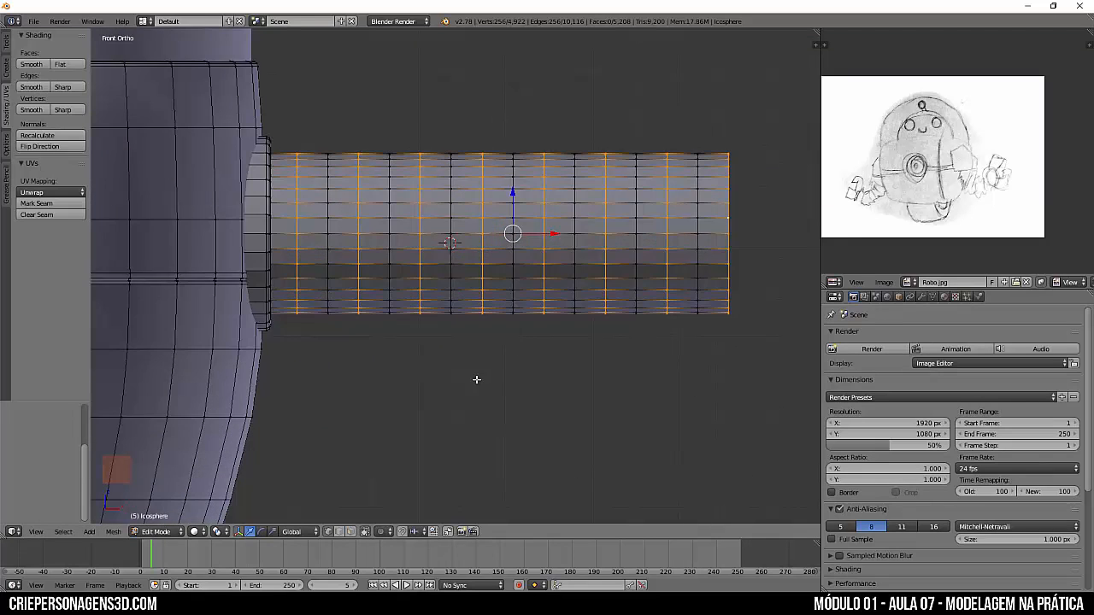
{"action": "middle_click_drag", "start_coordinate": [476, 379], "coordinate": [471, 404]}
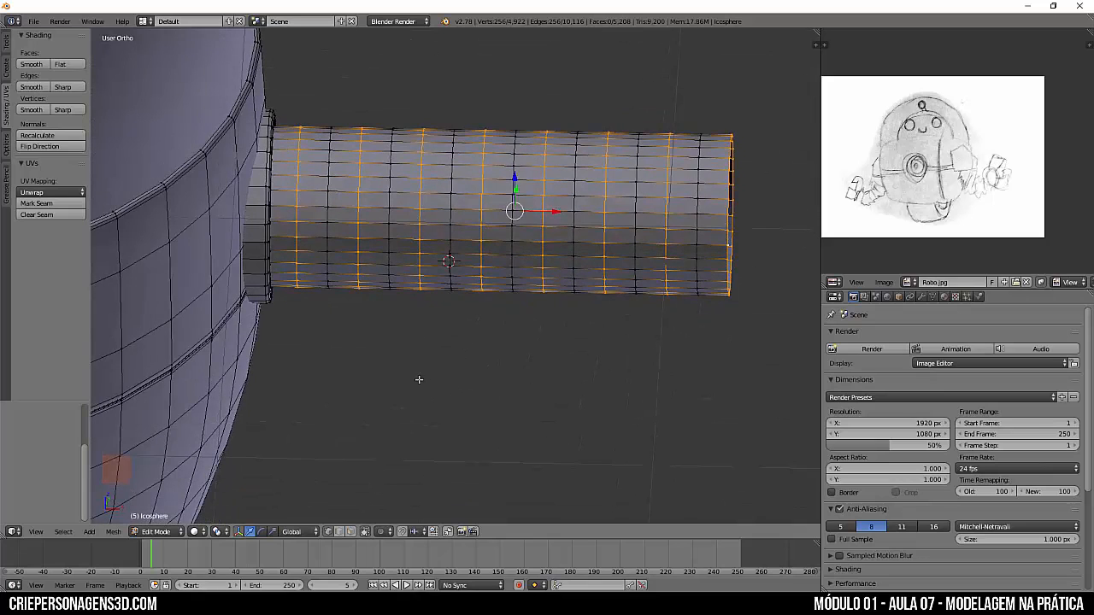
{"action": "key", "text": "s"}
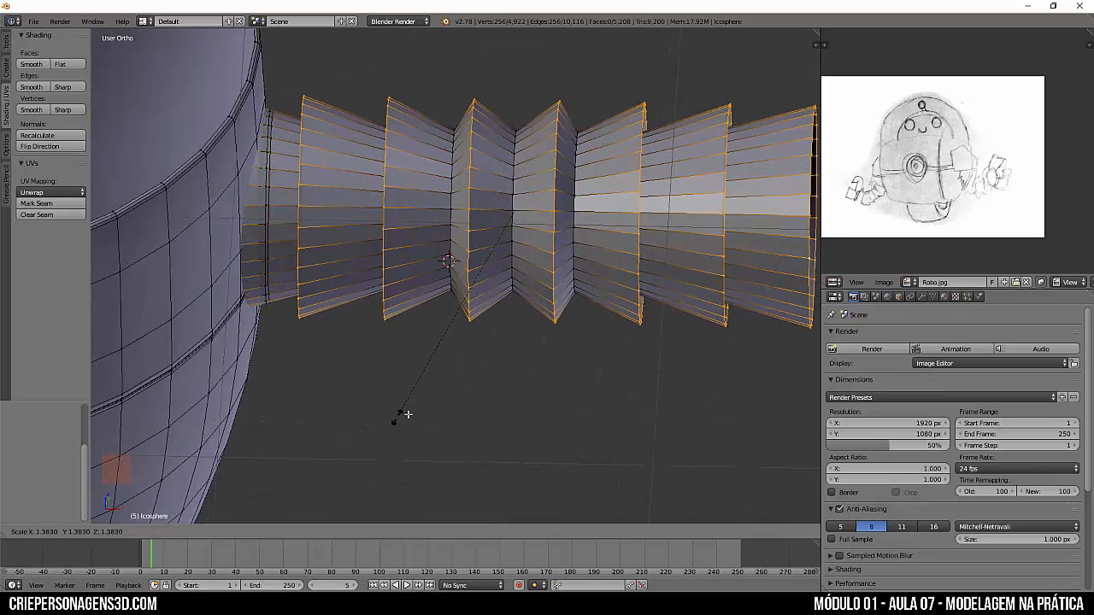
{"action": "key", "text": "Escape"}
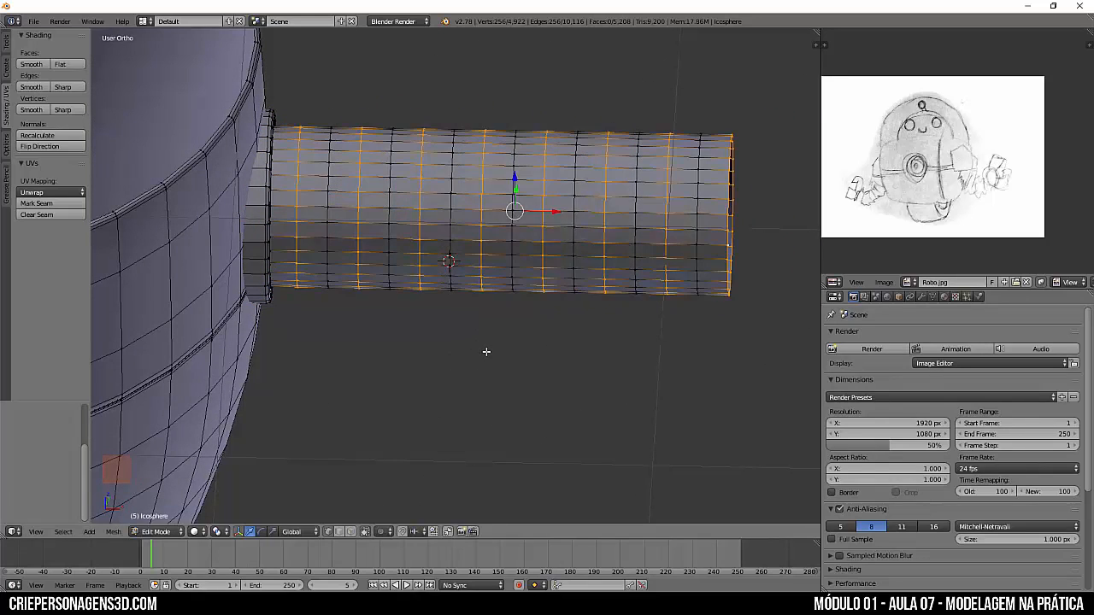
Scale the selected arm loops to about 1.1 on the Y and Z axes only, and deselect everything
{"action": "middle_click_drag", "start_coordinate": [602, 410], "coordinate": [525, 402]}
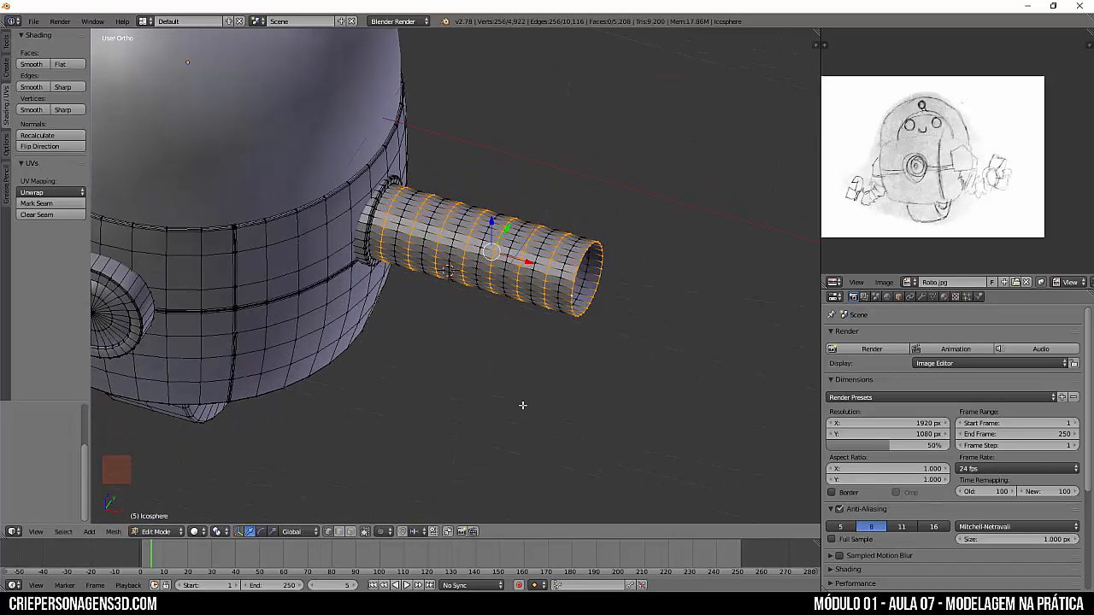
{"action": "key", "text": "s"}
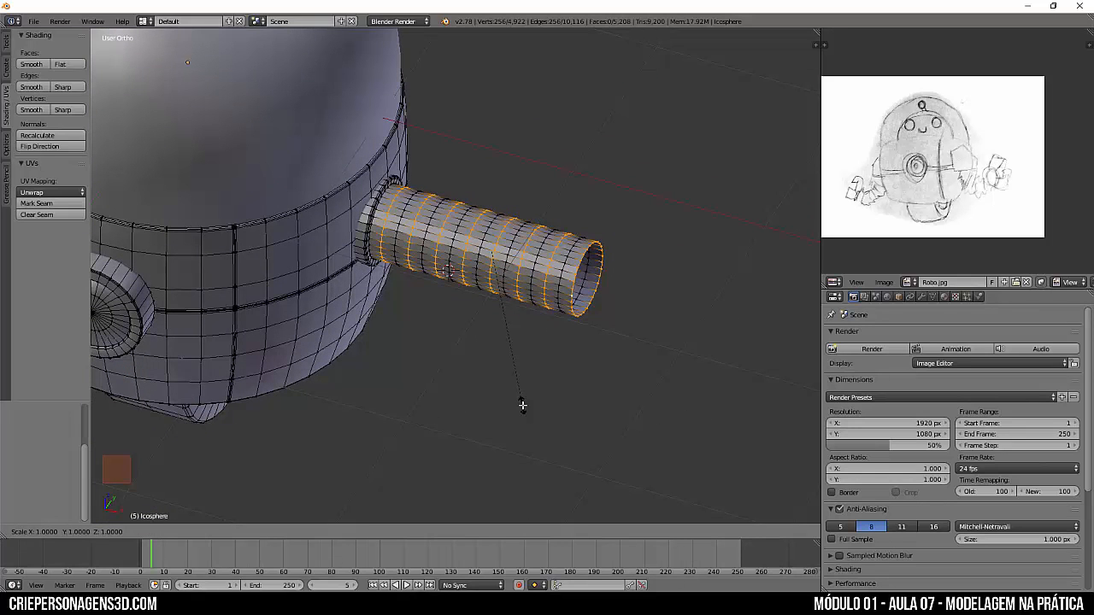
{"action": "key", "text": "shift+x"}
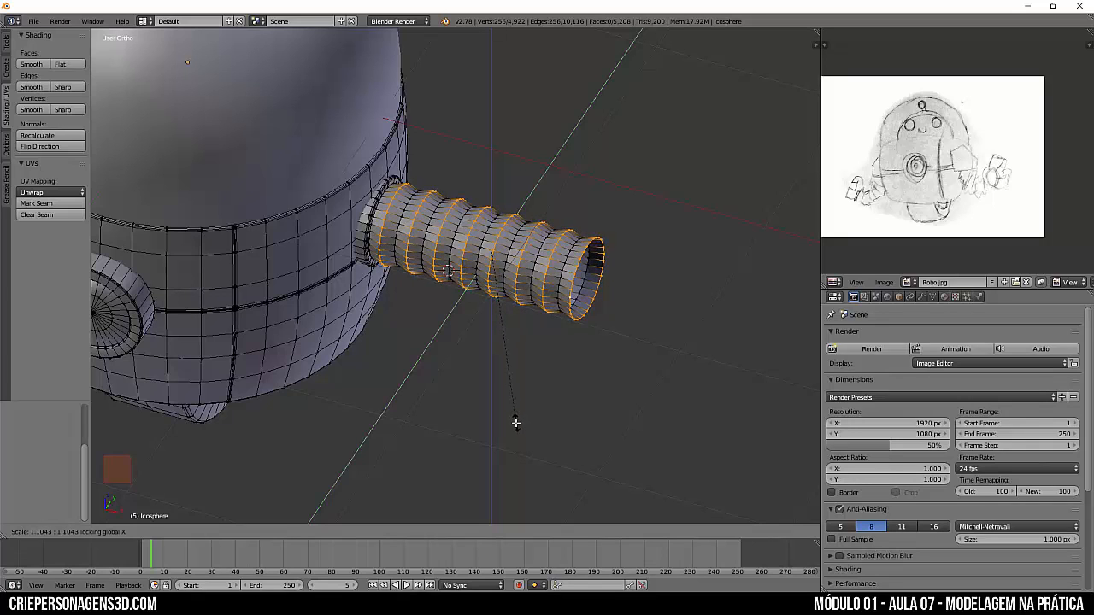
{"action": "left_click", "coordinate": [515, 427]}
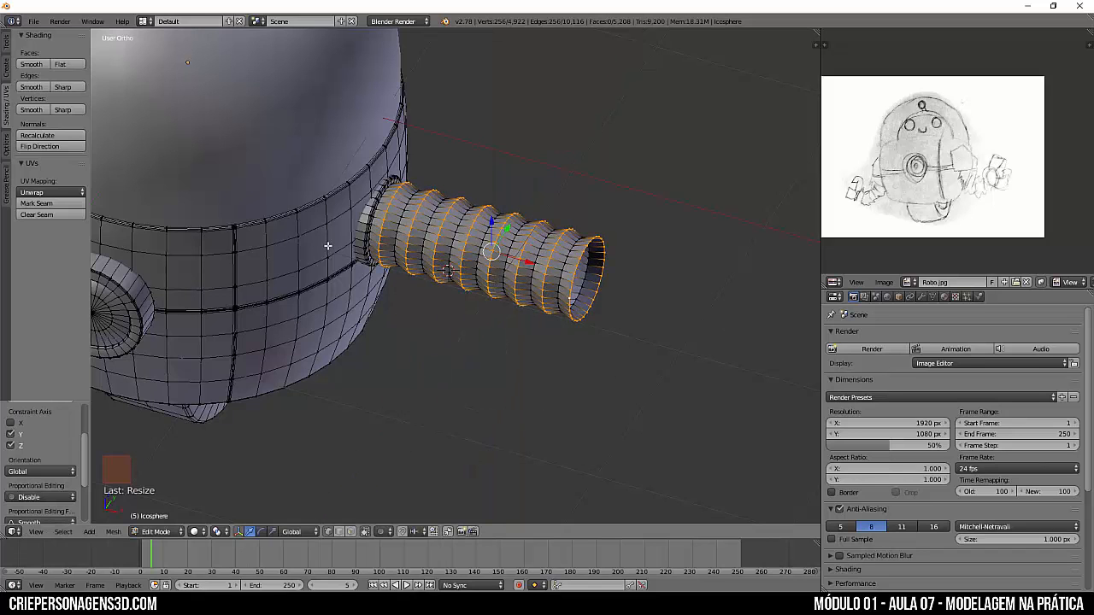
{"action": "scroll", "coordinate": [512, 368], "scroll_direction": "down", "scroll_amount": 4}
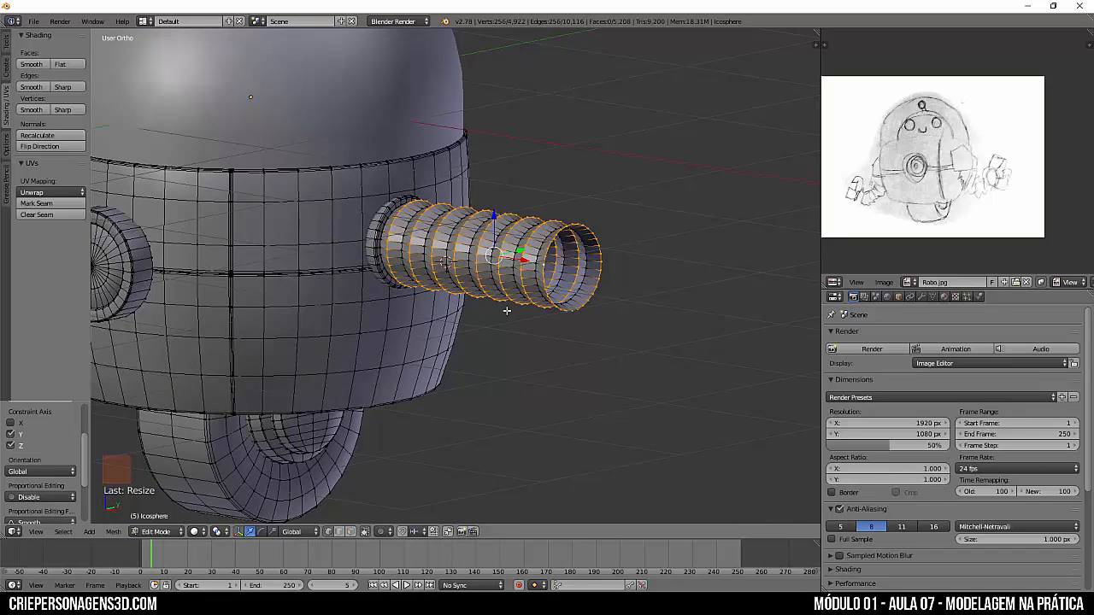
{"action": "key", "text": "a"}
Add a cube to the robot mesh and move it along the X axis beyond the arm's open end
{"action": "middle_click_drag", "start_coordinate": [464, 255], "coordinate": [513, 298]}
{"action": "key", "text": "shift+a"}
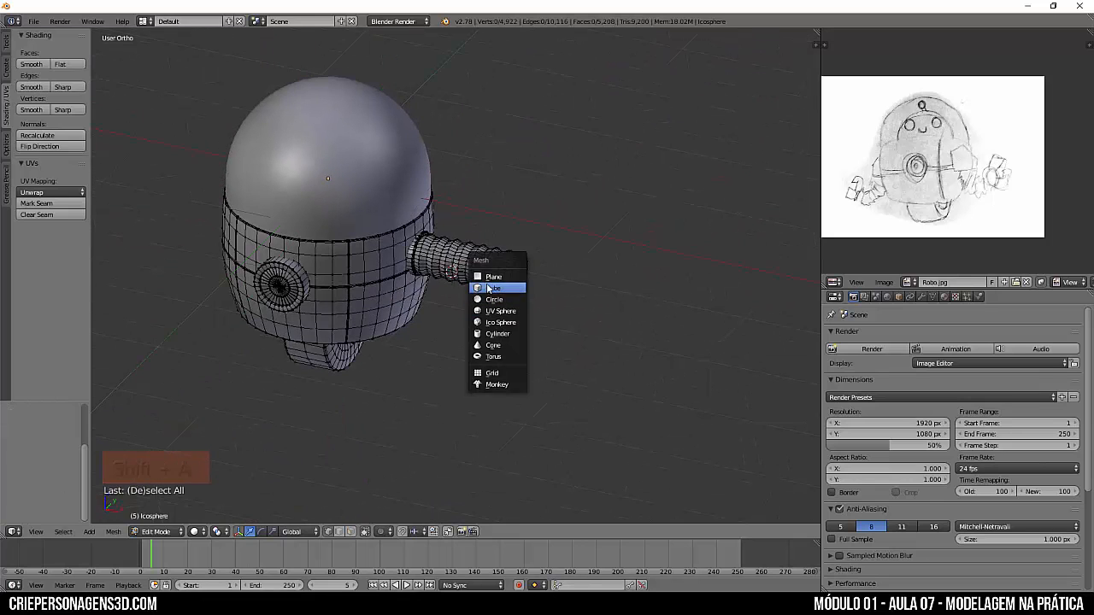
{"action": "left_click", "coordinate": [493, 288]}
{"action": "key", "text": "g"}
{"action": "key", "text": "x"}
{"action": "left_click", "coordinate": [781, 410]}
{"action": "middle_click_drag", "start_coordinate": [781, 410], "coordinate": [508, 358], "text": "shift"}
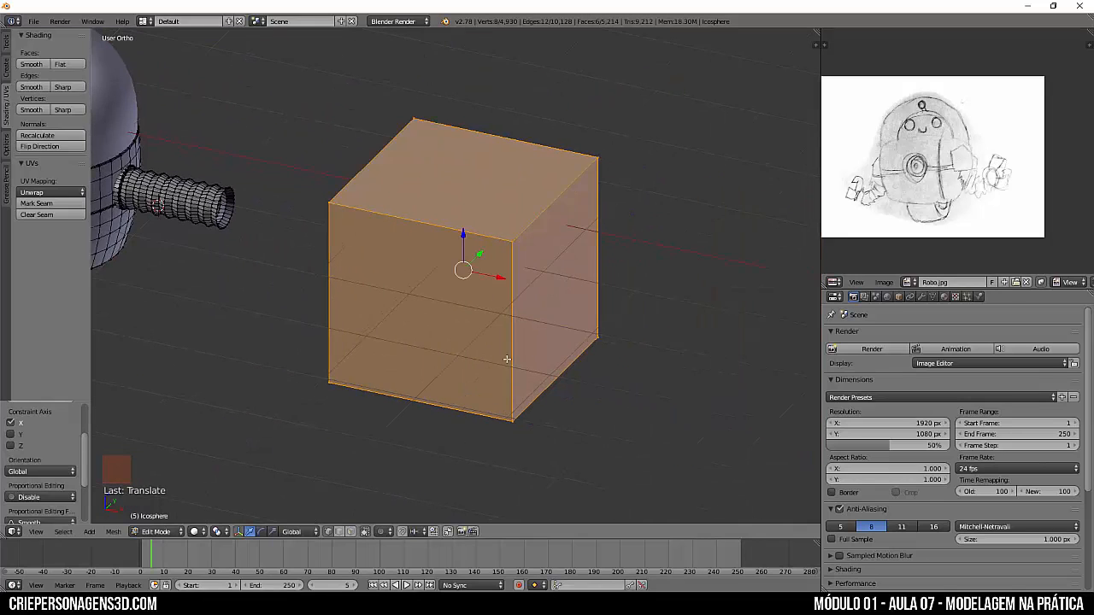
Start scaling the new cube along the X axis only
{"action": "scroll", "coordinate": [535, 361], "scroll_direction": "down", "scroll_amount": 2}
{"action": "key", "text": "s"}
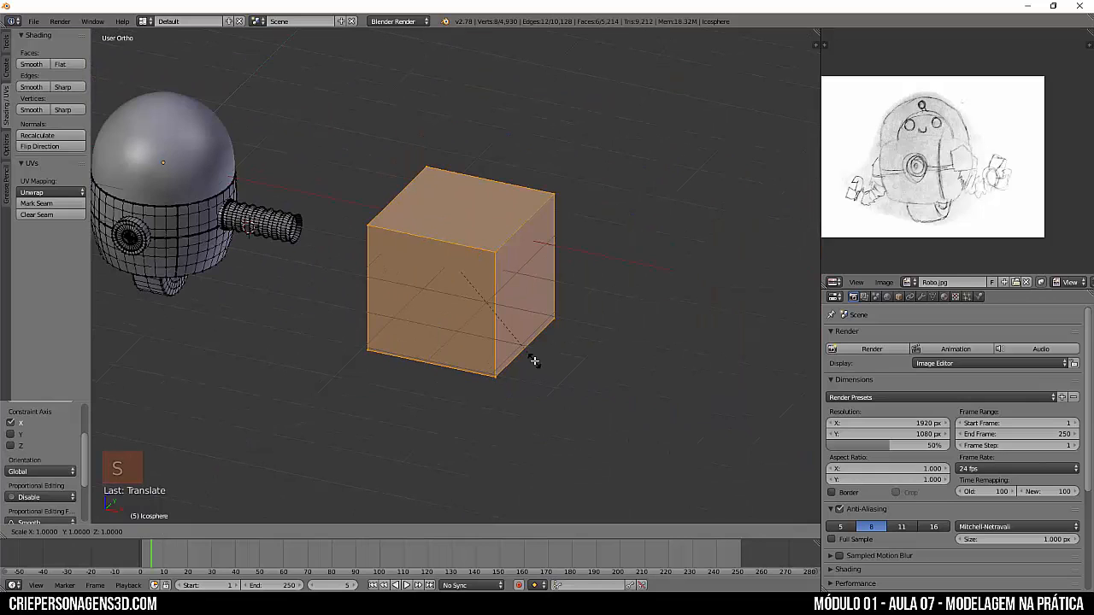
{"action": "key", "text": "x"}
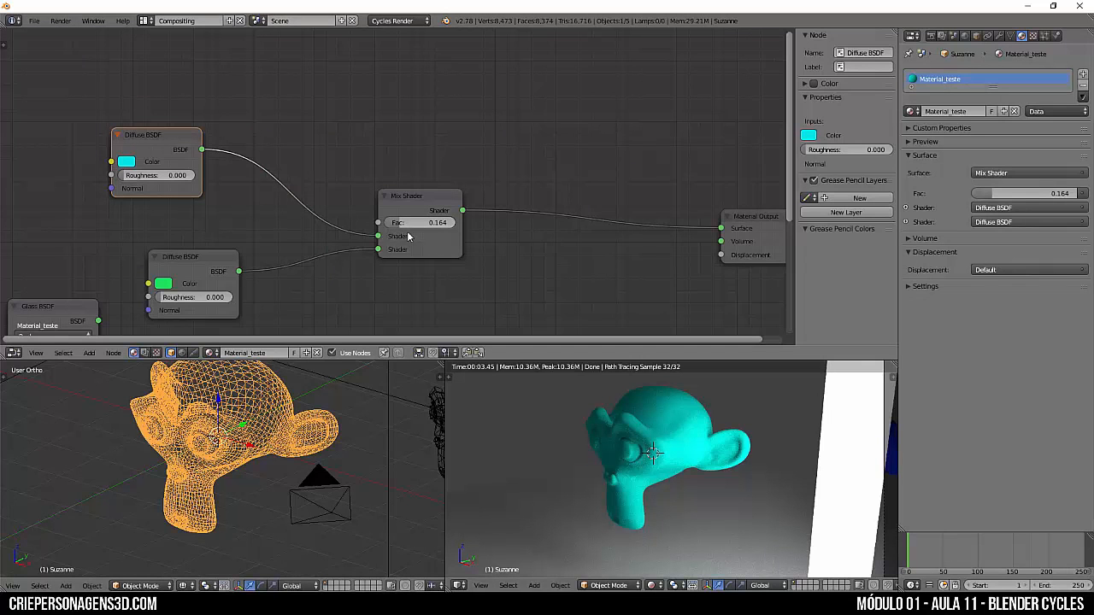
Try the Mix Shader's Fac at 0.000 and 0.509 to compare the two diffuse colors, and set it to 1.000
{"action": "scroll", "coordinate": [459, 269], "scroll_direction": "up", "scroll_amount": 2}
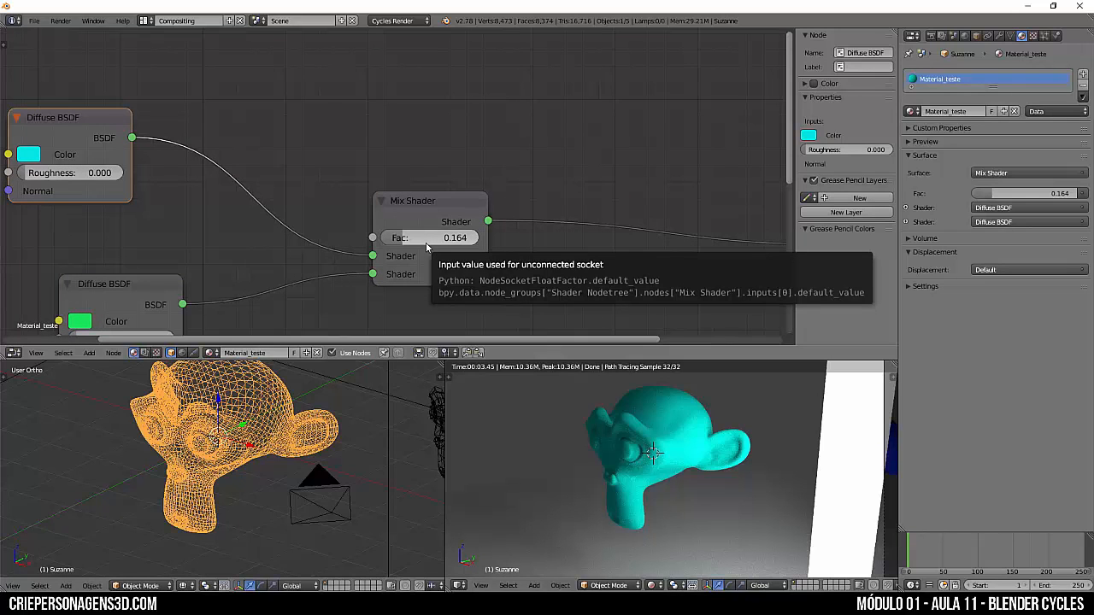
{"action": "left_click_drag", "start_coordinate": [443, 237], "coordinate": [413, 237]}
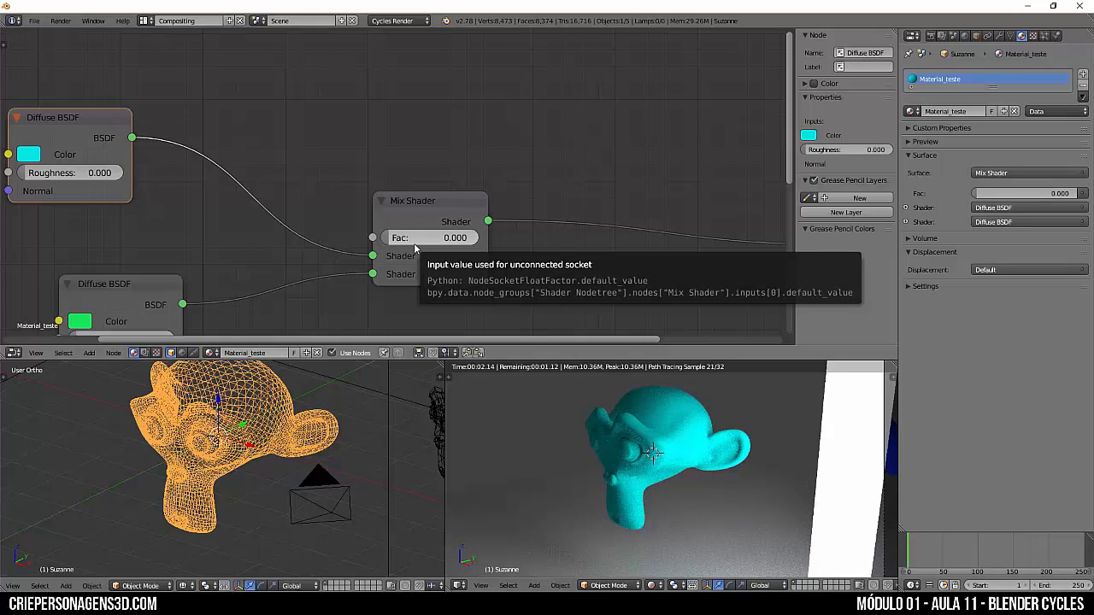
{"action": "mouse_move", "coordinate": [417, 239]}
{"action": "left_mouse_down"}
{"action": "mouse_move", "coordinate": [469, 240]}
{"action": "mouse_move", "coordinate": [398, 239]}
{"action": "mouse_move", "coordinate": [430, 240]}
{"action": "left_mouse_up"}
{"action": "middle_click_drag", "start_coordinate": [250, 250], "coordinate": [359, 224]}
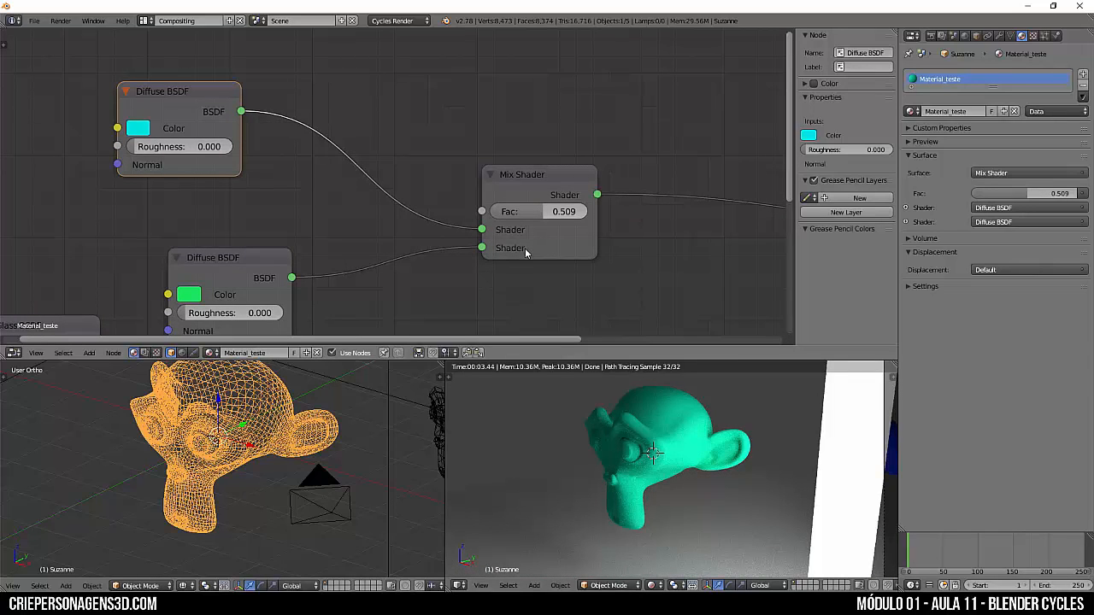
{"action": "left_click_drag", "start_coordinate": [511, 214], "coordinate": [460, 213]}
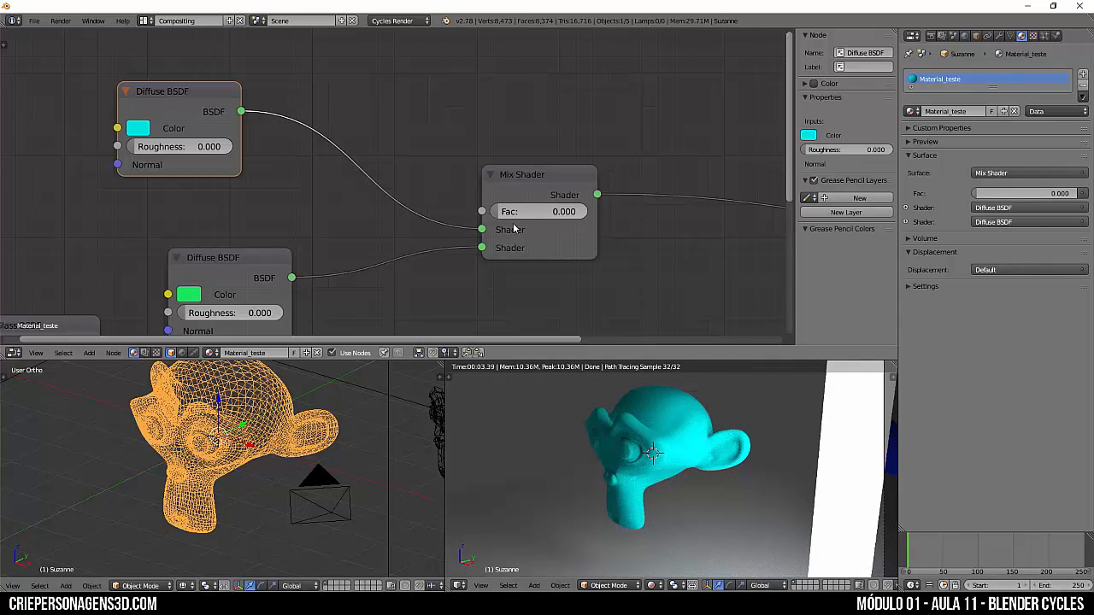
{"action": "left_click_drag", "start_coordinate": [508, 213], "coordinate": [588, 213]}
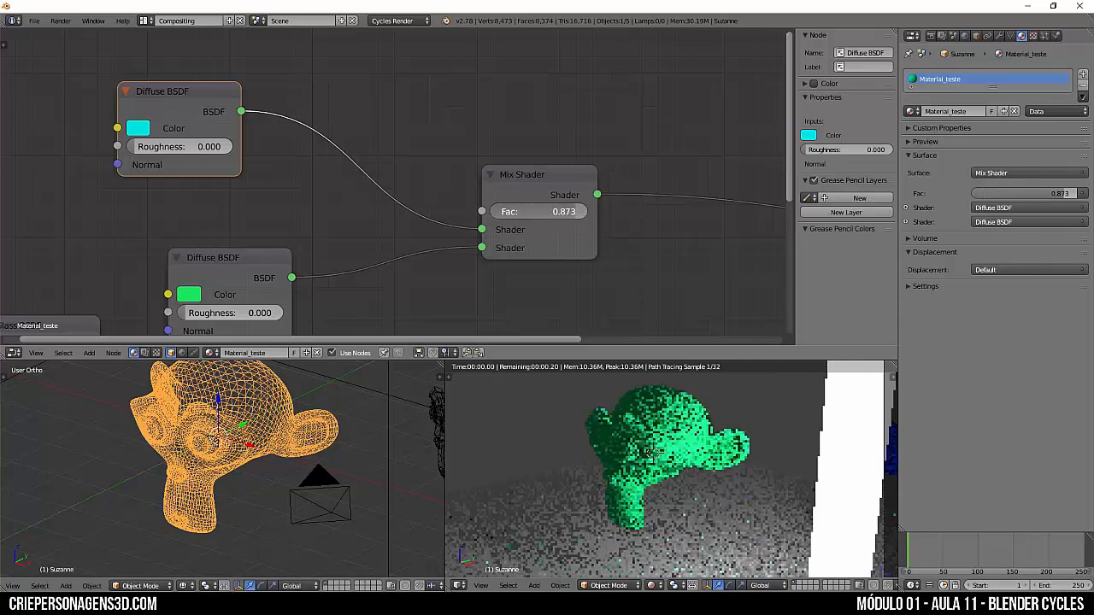
{"action": "middle_click_drag", "start_coordinate": [261, 303], "coordinate": [272, 238]}
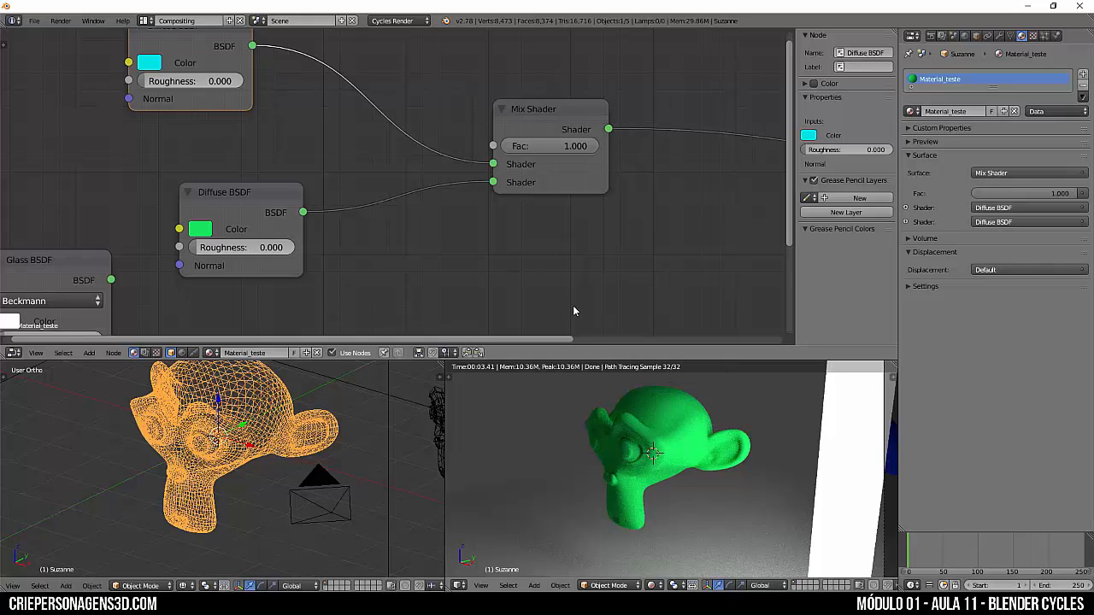
Move the cyan Diffuse BSDF node closer to the Mix Shader and add an RGB input node above it
{"action": "middle_click_drag", "start_coordinate": [275, 125], "coordinate": [328, 214]}
{"action": "left_click_drag", "start_coordinate": [251, 134], "coordinate": [283, 164]}
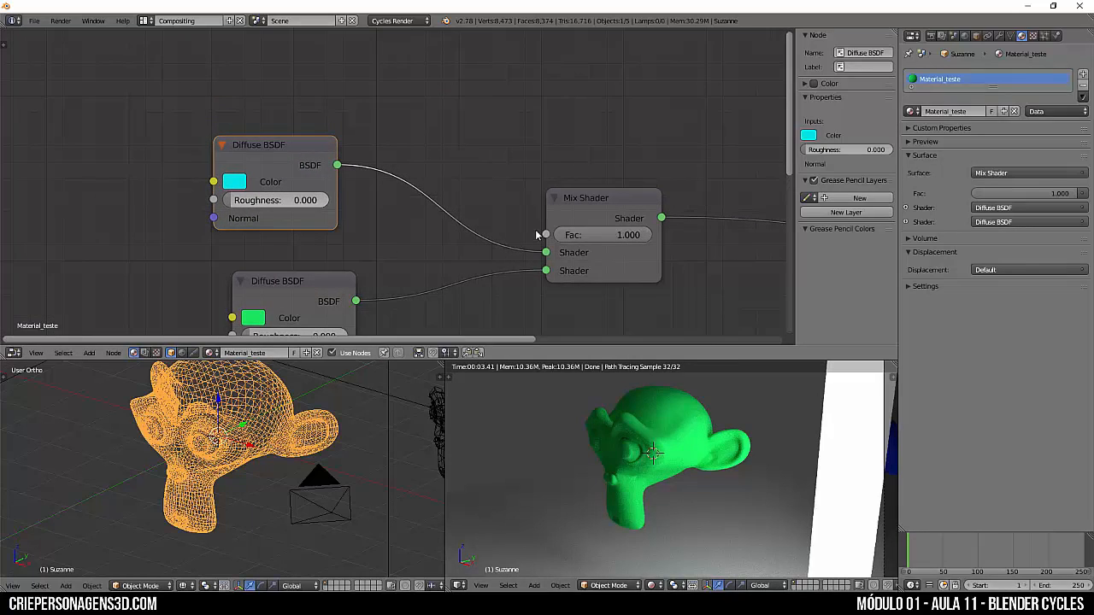
{"action": "middle_click_drag", "start_coordinate": [515, 166], "coordinate": [537, 213]}
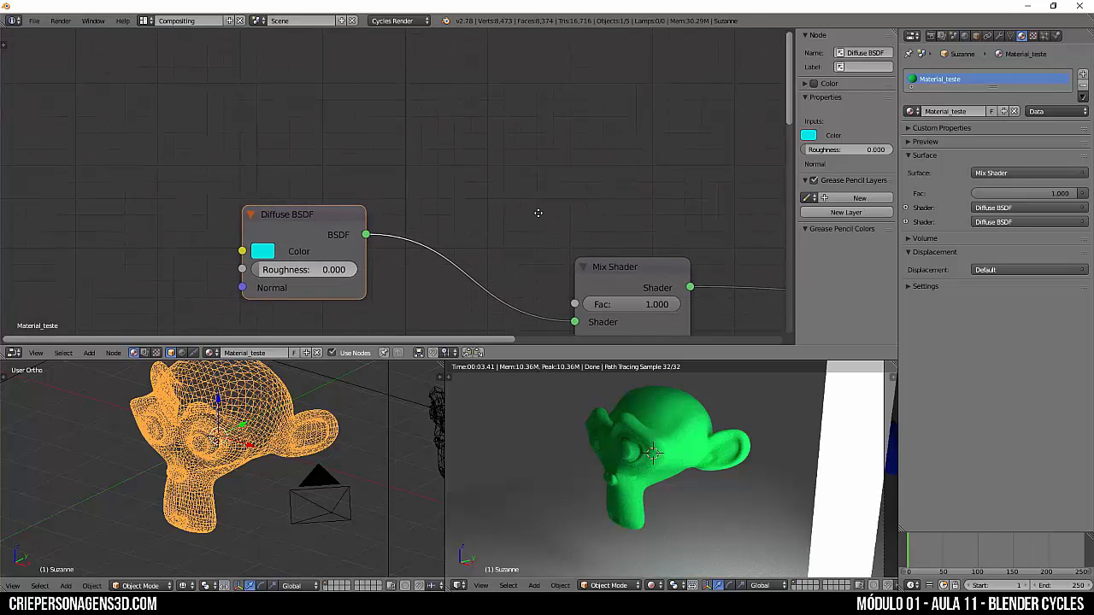
{"action": "key", "text": "shift+a"}
{"action": "mouse_move", "coordinate": [421, 139]}
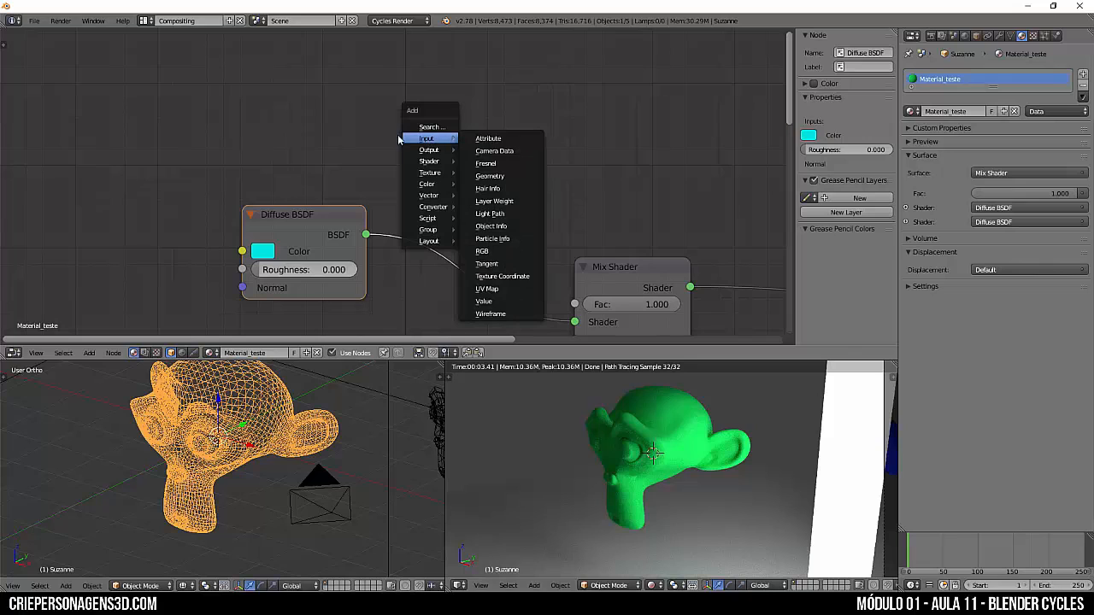
{"action": "mouse_move", "coordinate": [432, 174]}
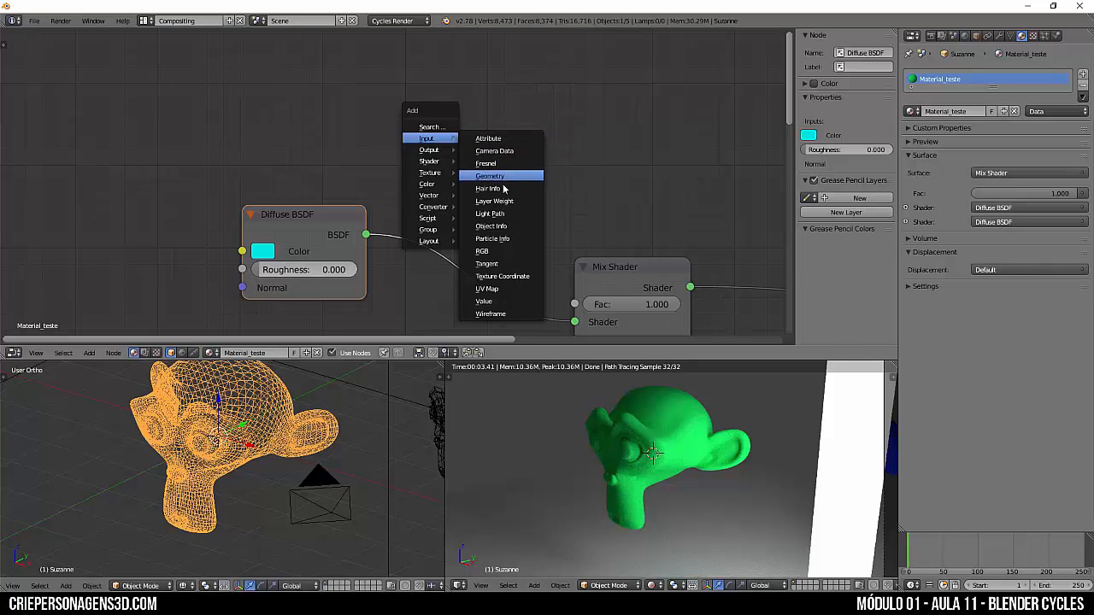
{"action": "left_click", "coordinate": [504, 251]}
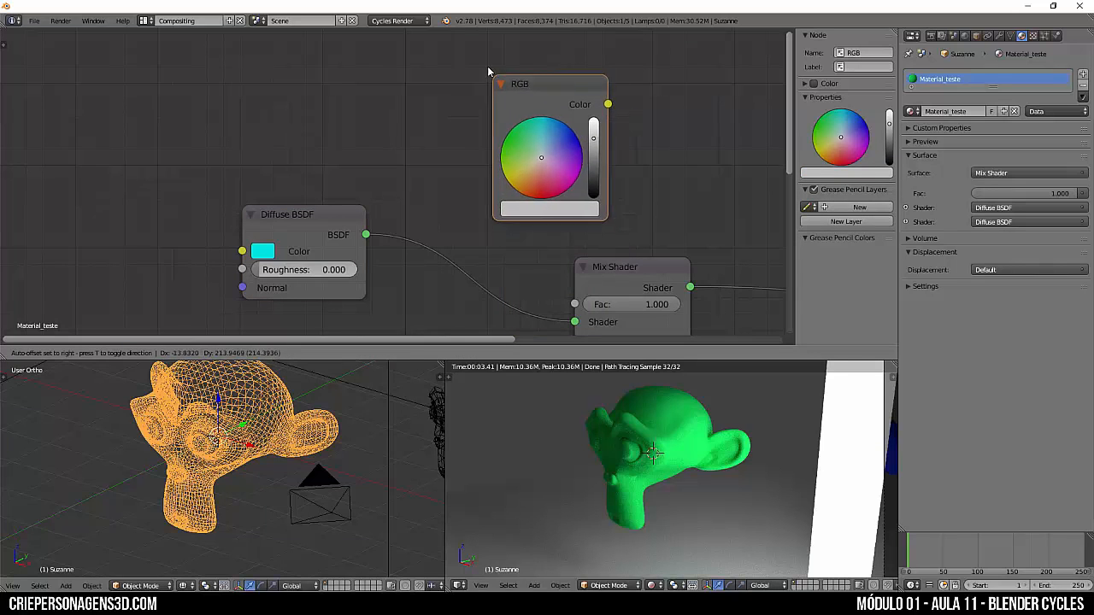
{"action": "left_click", "coordinate": [519, 87]}
{"action": "scroll", "coordinate": [520, 83], "scroll_direction": "down", "scroll_amount": 2}
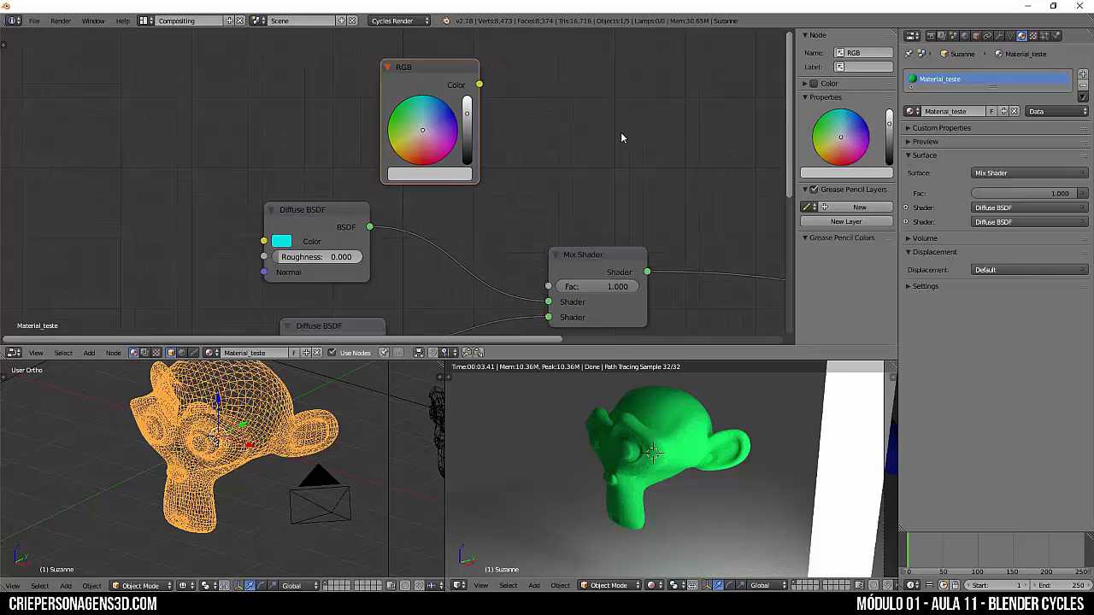
Darken the RGB node's color to dark gray and connect its Color output to the Mix Shader's Fac input
{"action": "mouse_move", "coordinate": [456, 141]}
{"action": "left_mouse_down"}
{"action": "mouse_move", "coordinate": [456, 128]}
{"action": "mouse_move", "coordinate": [455, 164]}
{"action": "mouse_move", "coordinate": [455, 111]}
{"action": "mouse_move", "coordinate": [455, 164]}
{"action": "mouse_move", "coordinate": [459, 143]}
{"action": "left_mouse_up"}
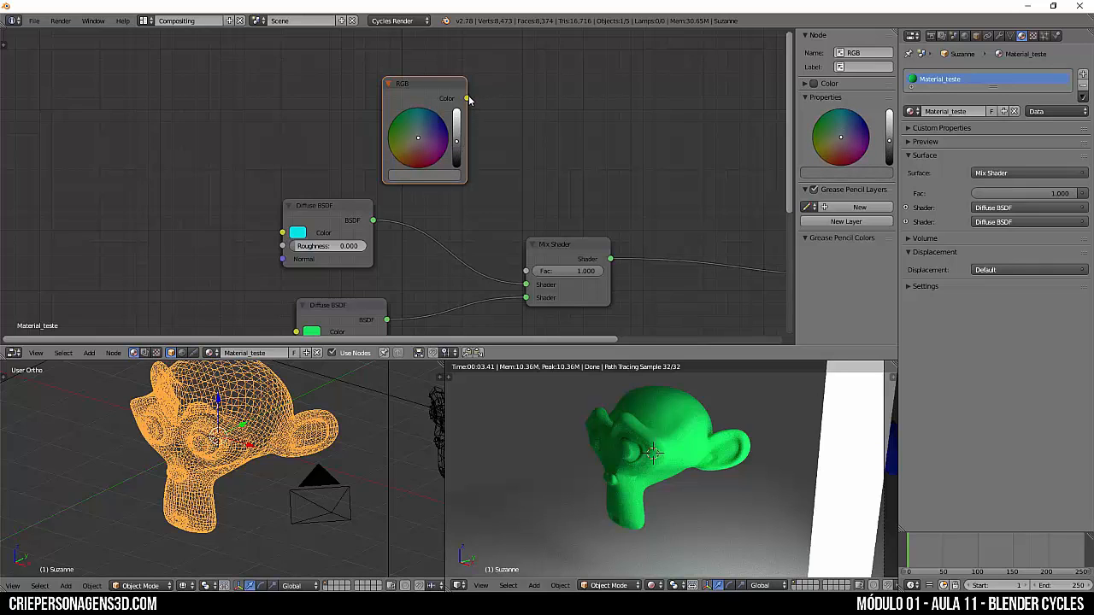
{"action": "left_click_drag", "start_coordinate": [468, 99], "coordinate": [525, 271]}
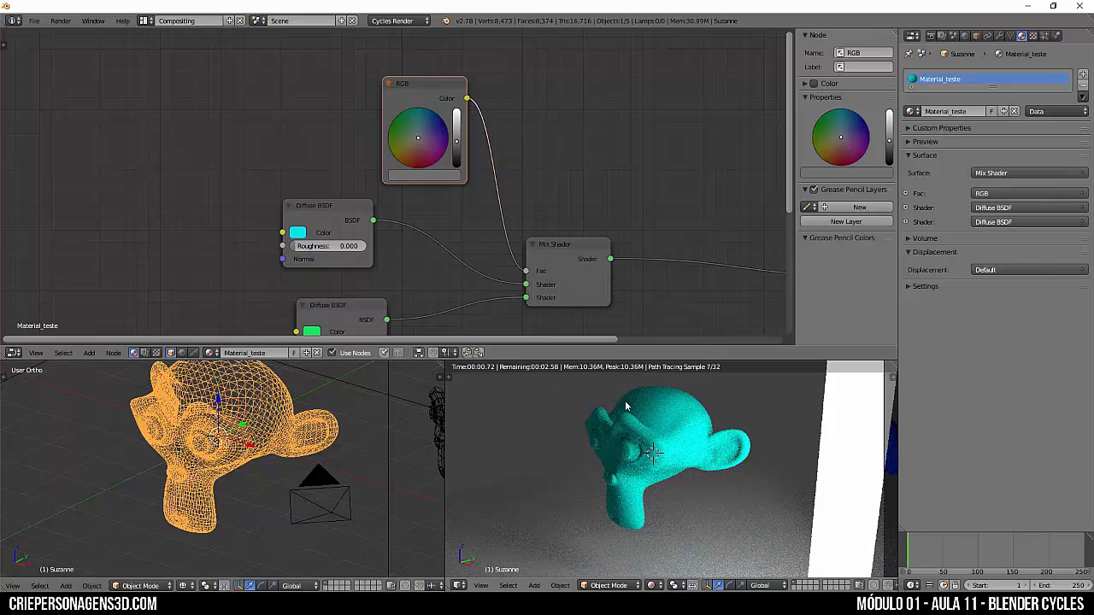
{"action": "middle_click_drag", "start_coordinate": [678, 237], "coordinate": [614, 175]}
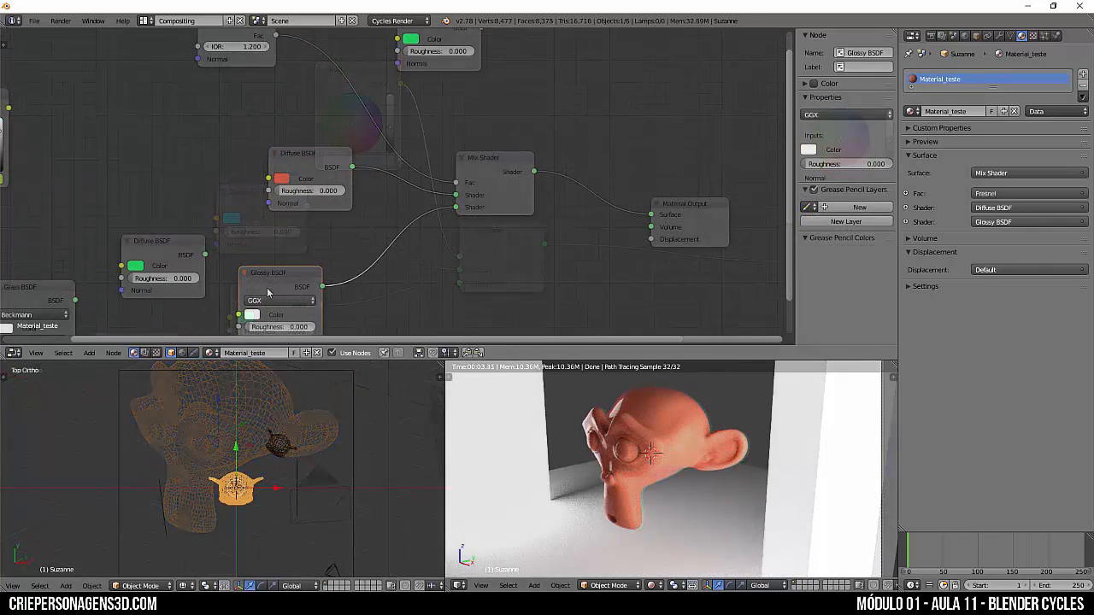
Connect the Glossy BSDF directly to the Material Output's Surface input and set its color to orange
{"action": "left_click_drag", "start_coordinate": [267, 293], "coordinate": [312, 263]}
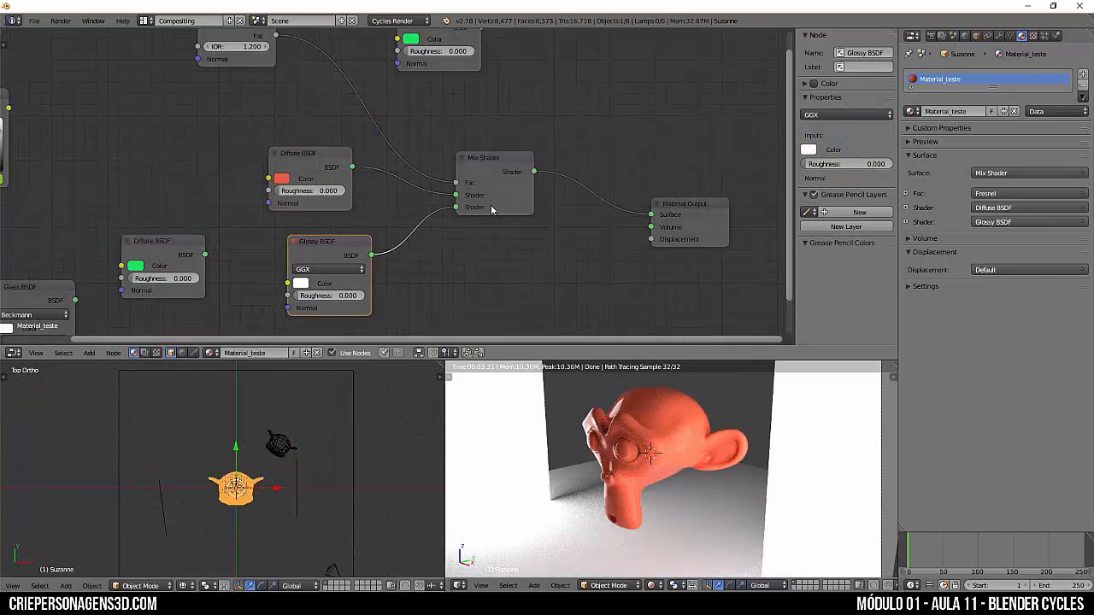
{"action": "left_click_drag", "start_coordinate": [455, 211], "coordinate": [651, 214]}
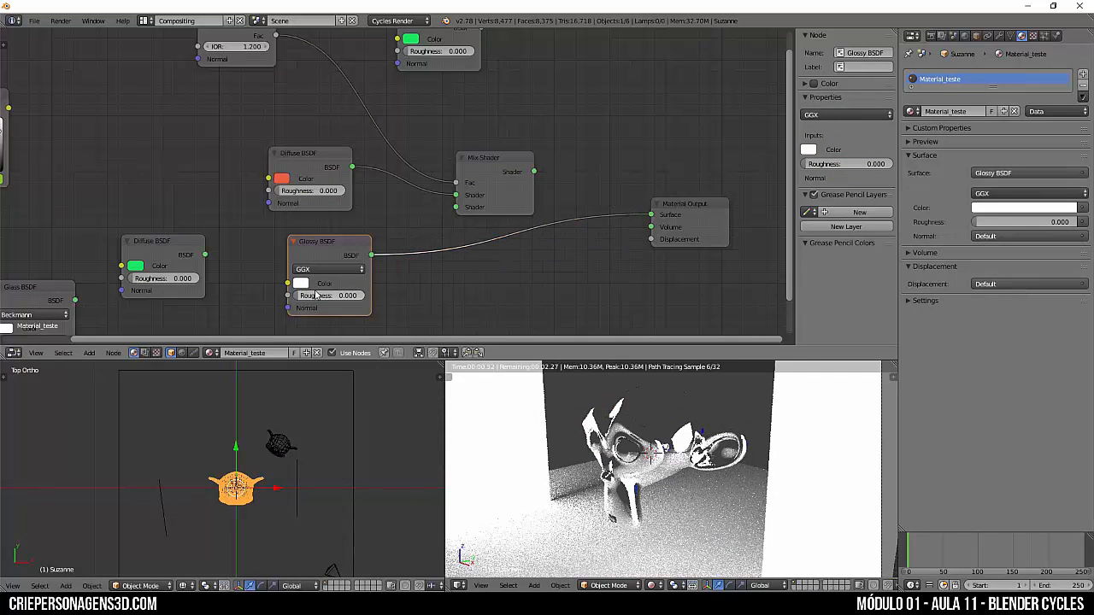
{"action": "left_click", "coordinate": [300, 282]}
{"action": "left_click", "coordinate": [352, 183]}
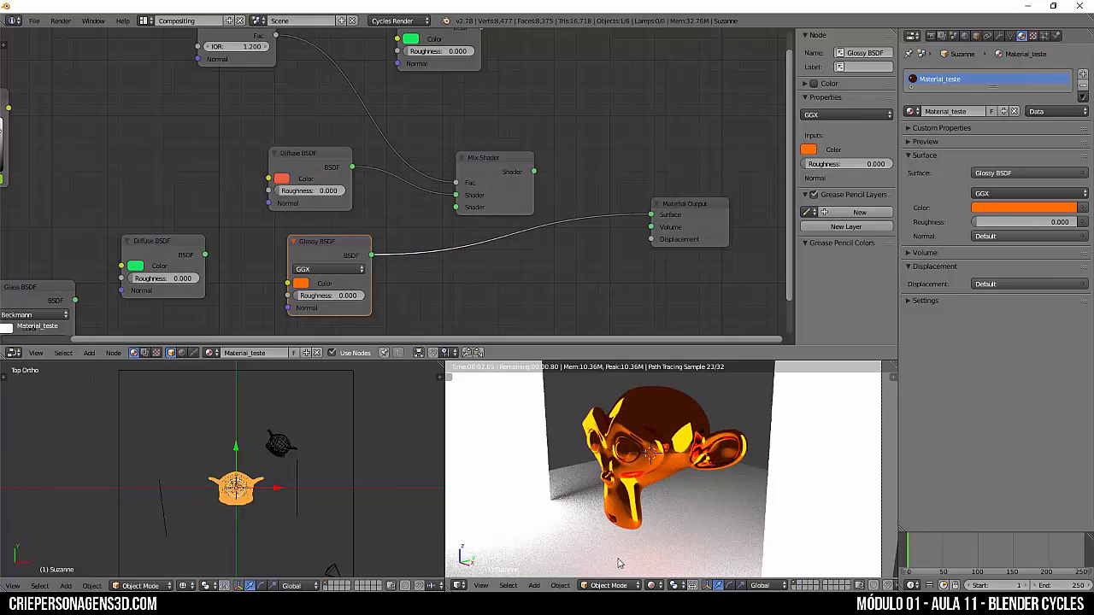
Route the Glossy BSDF through the Mix Shader's second input to the Material Output's Surface, and set the Fresnel IOR to 1.400
{"action": "left_click_drag", "start_coordinate": [651, 215], "coordinate": [464, 208]}
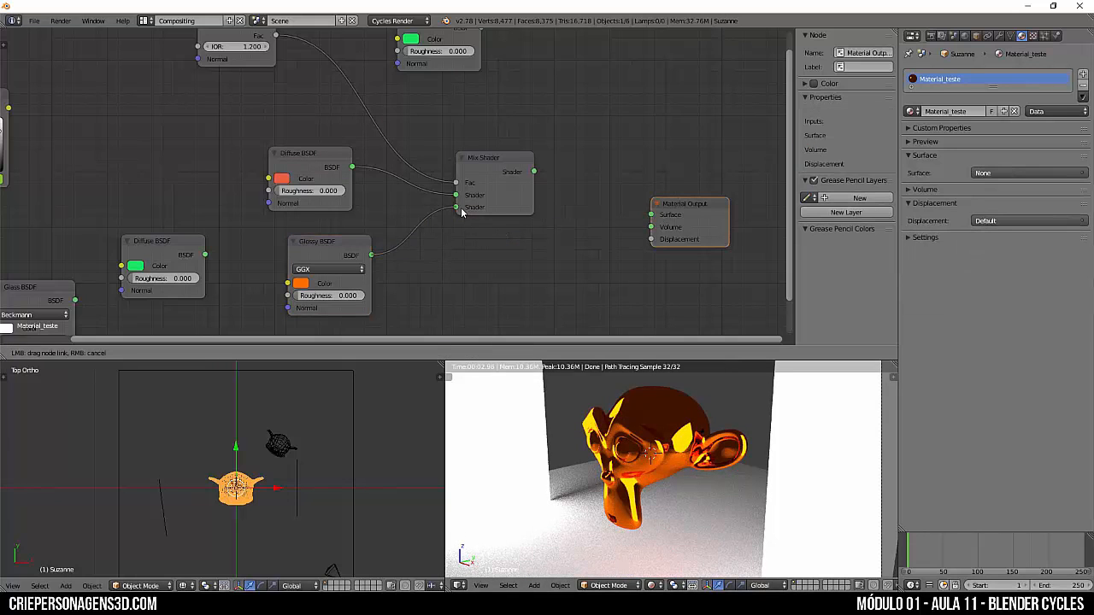
{"action": "left_click_drag", "start_coordinate": [528, 180], "coordinate": [651, 215]}
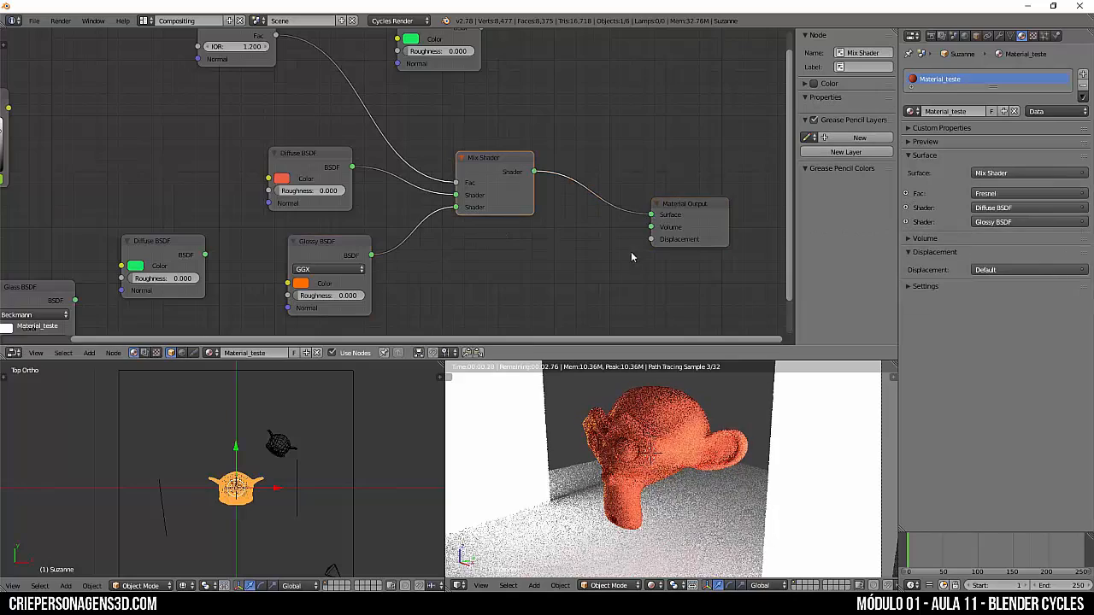
{"action": "scroll", "coordinate": [344, 224], "scroll_direction": "down", "scroll_amount": 1}
{"action": "left_click_drag", "start_coordinate": [275, 67], "coordinate": [291, 67]}
Set the Glossy BSDF's color to white and raise its roughness slightly
{"action": "left_click", "coordinate": [329, 268]}
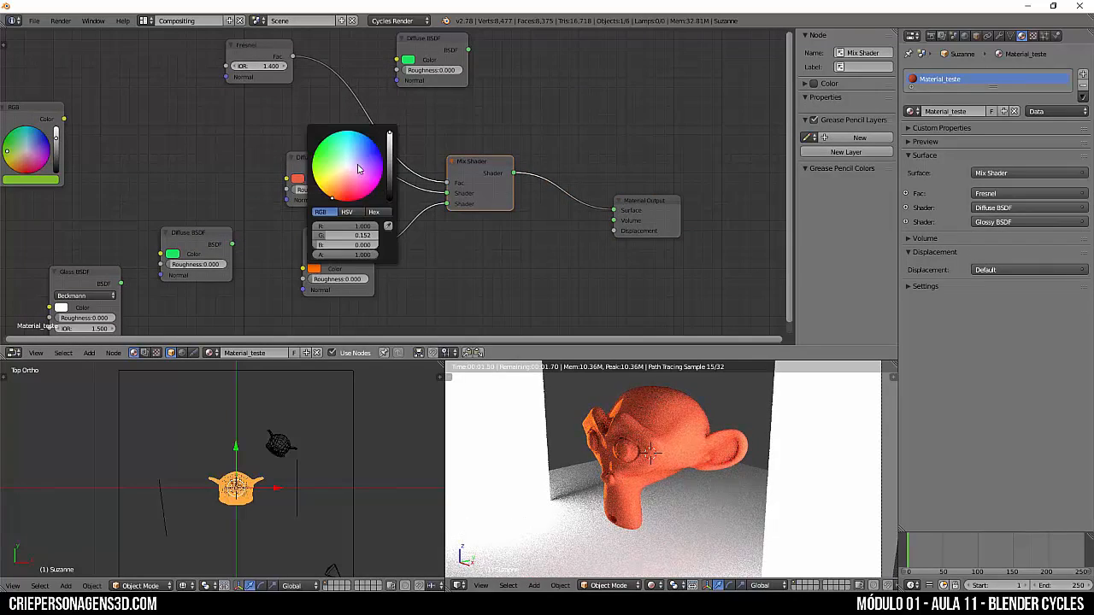
{"action": "left_click", "coordinate": [347, 171]}
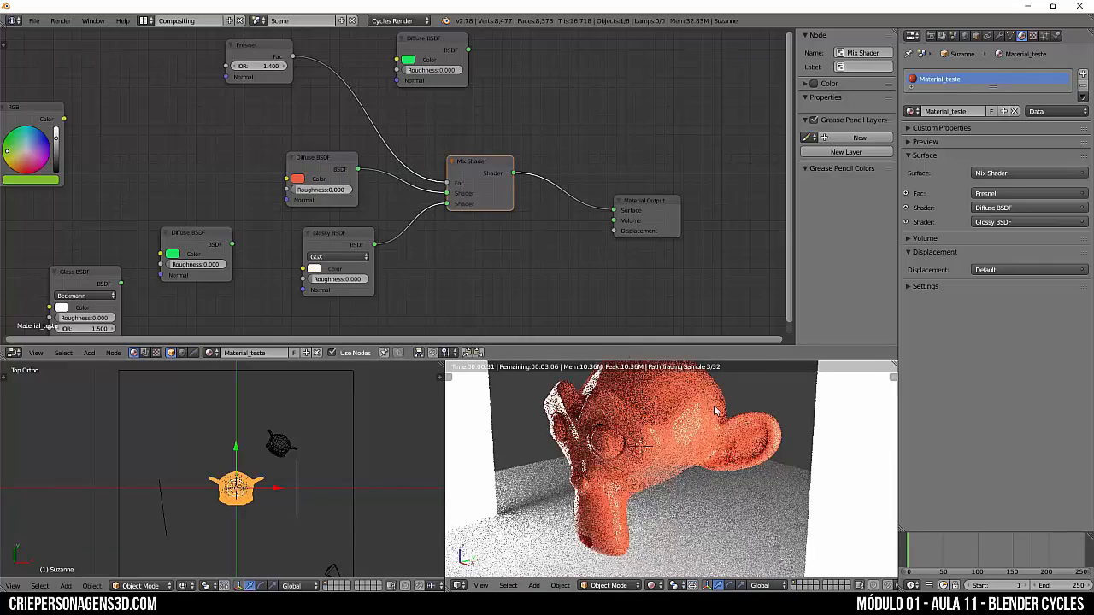
{"action": "left_click_drag", "start_coordinate": [341, 279], "coordinate": [359, 279]}
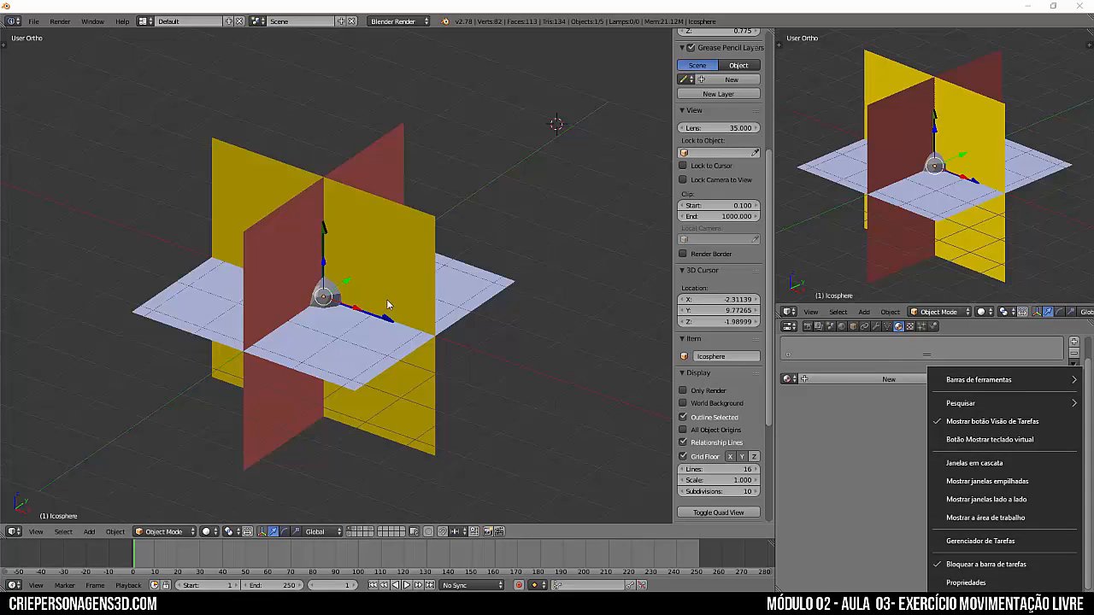
Select the yellow plane and examine the three crossing planes from the front, right and top views
{"action": "right_click", "coordinate": [387, 304]}
{"action": "key", "text": "KP_1"}
{"action": "key", "text": "KP_3"}
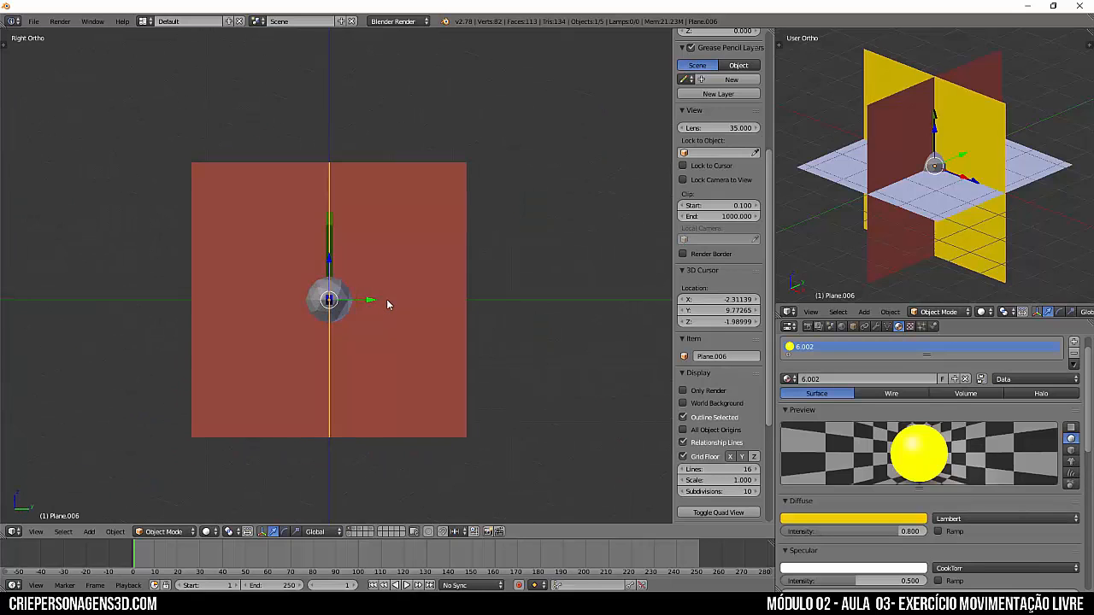
{"action": "key", "text": "KP_7"}
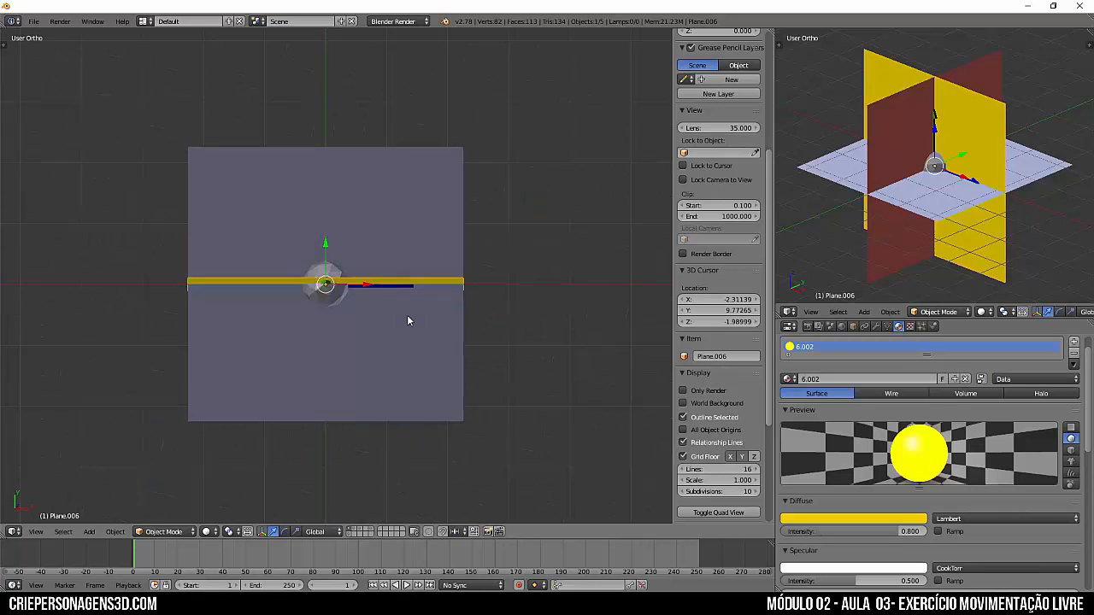
{"action": "key", "text": "KP_1"}
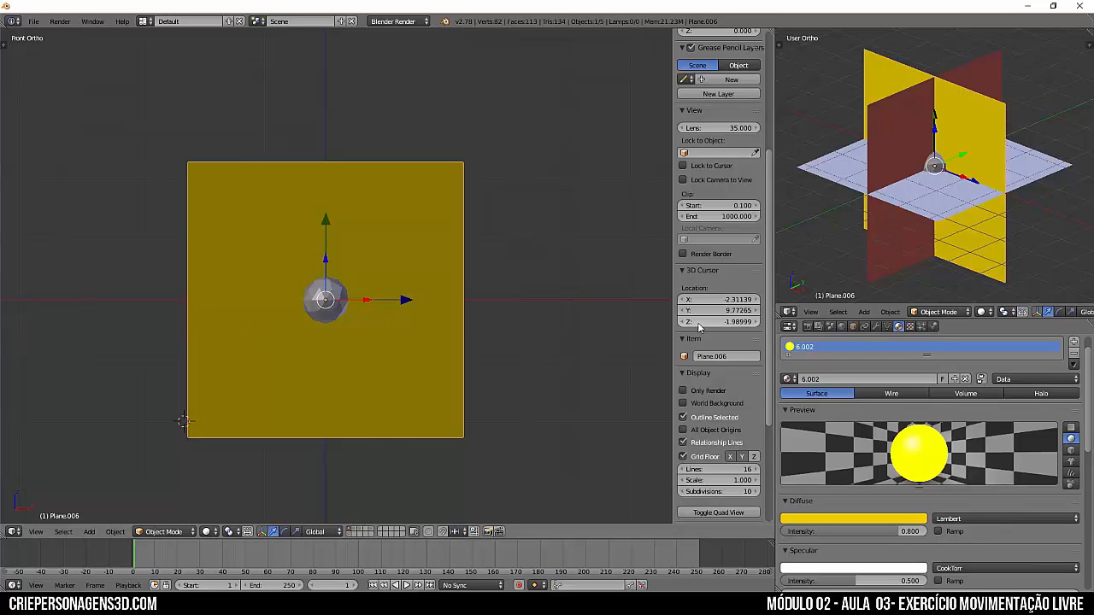
Select the icosphere, try moving it freely across the yellow plane in the front view twice, and cancel each move
{"action": "right_click", "coordinate": [325, 318]}
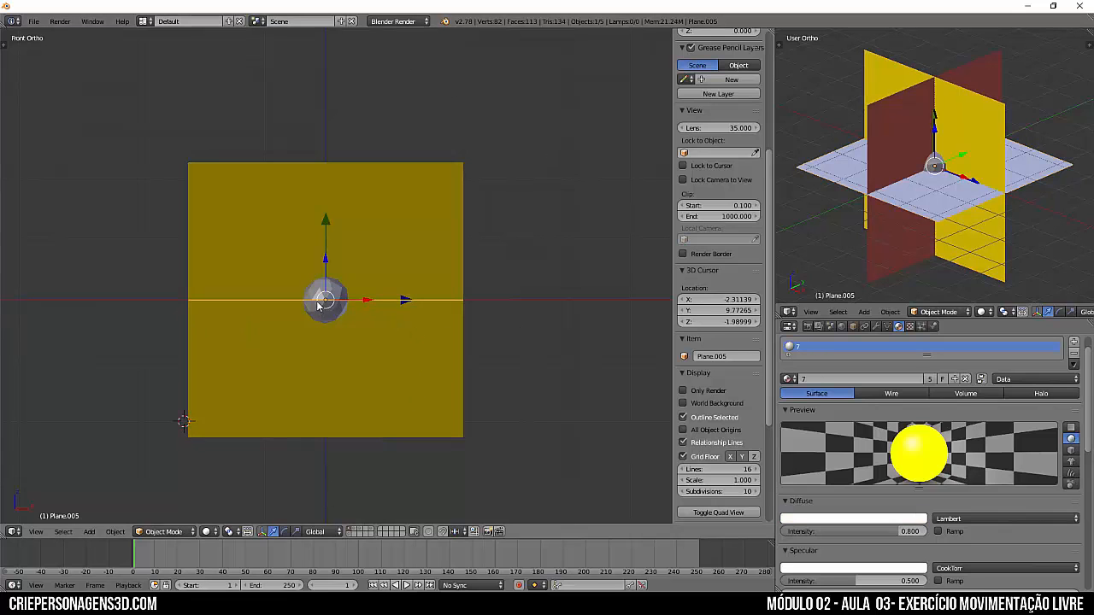
{"action": "key", "text": "g"}
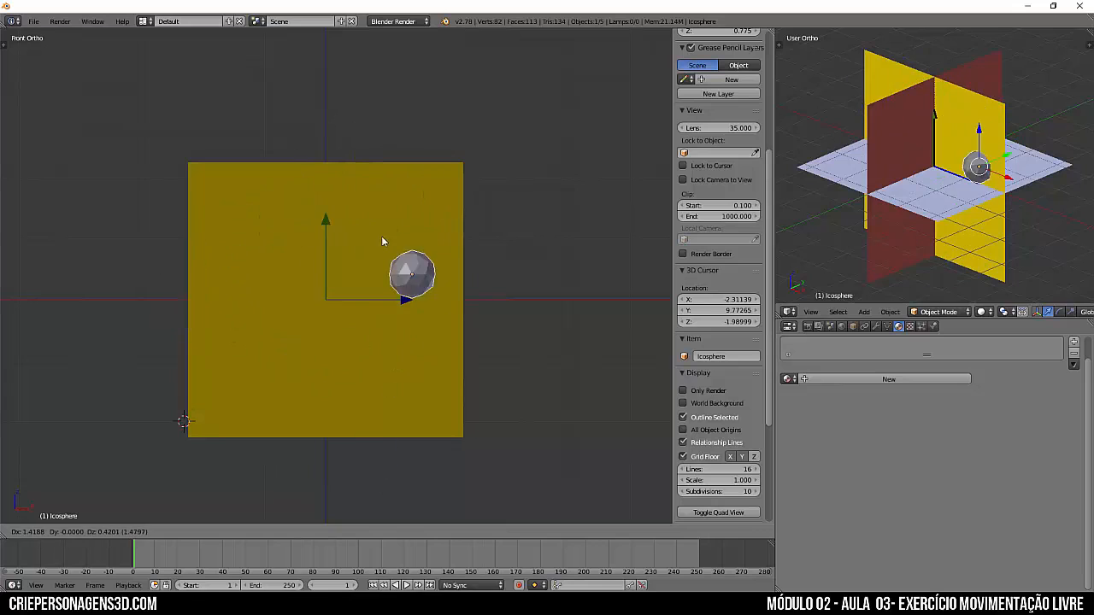
{"action": "key", "text": "Escape"}
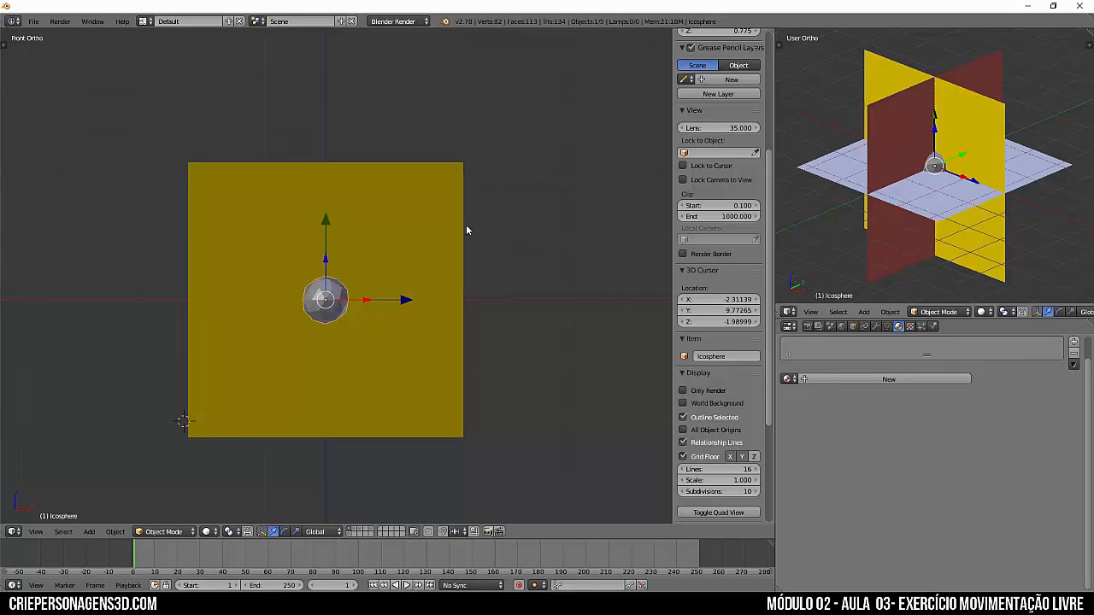
{"action": "key", "text": "g"}
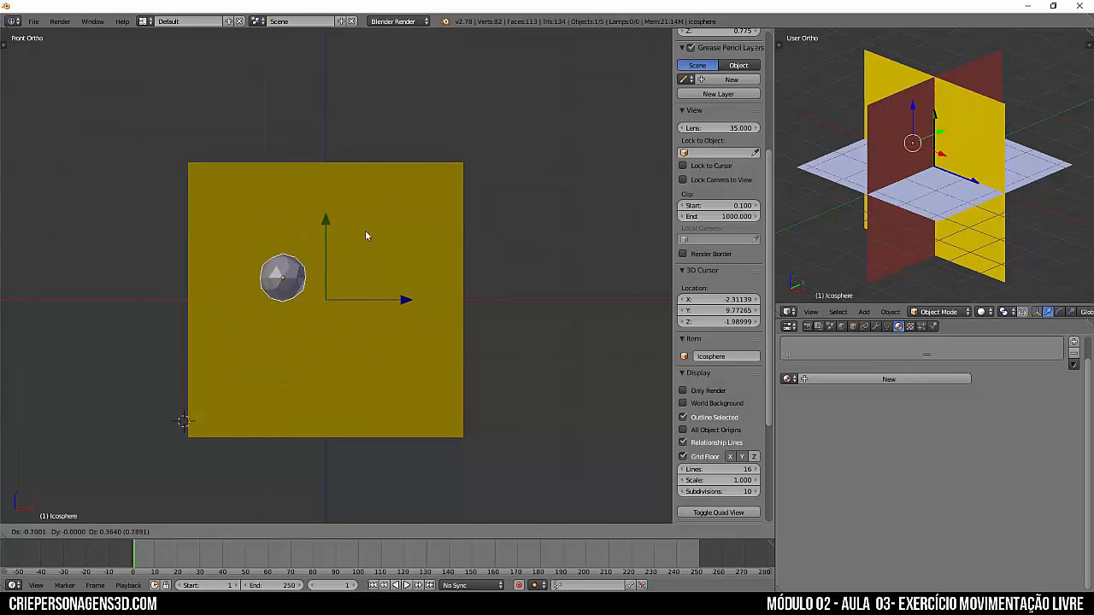
{"action": "key", "text": "Escape"}
Try moving the icosphere freely across the red plane in the right view, and cancel the move
{"action": "key", "text": "KP_3"}
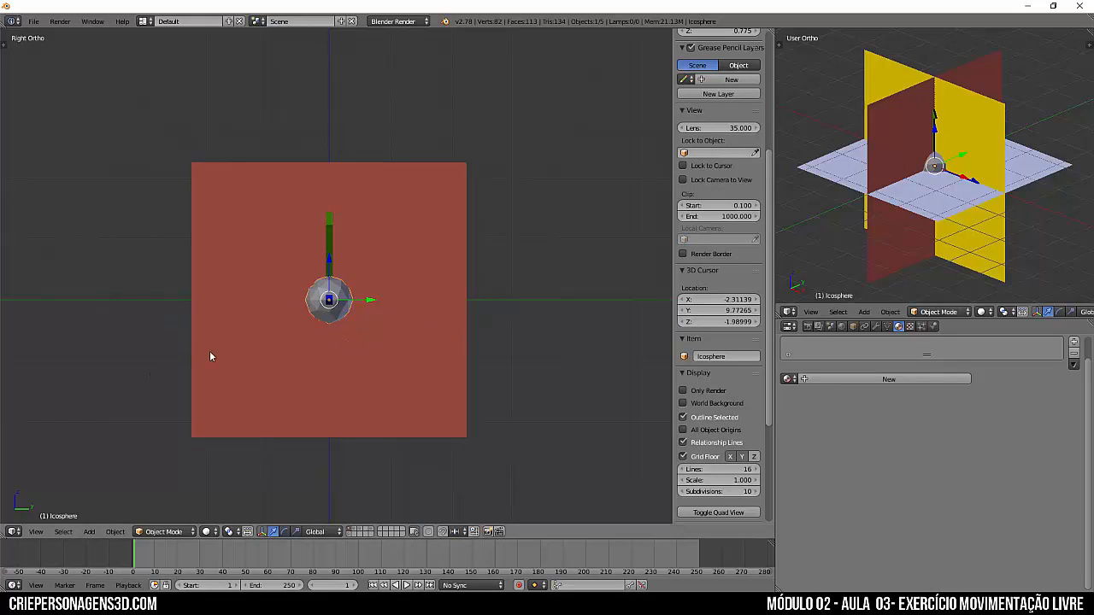
{"action": "key", "text": "g"}
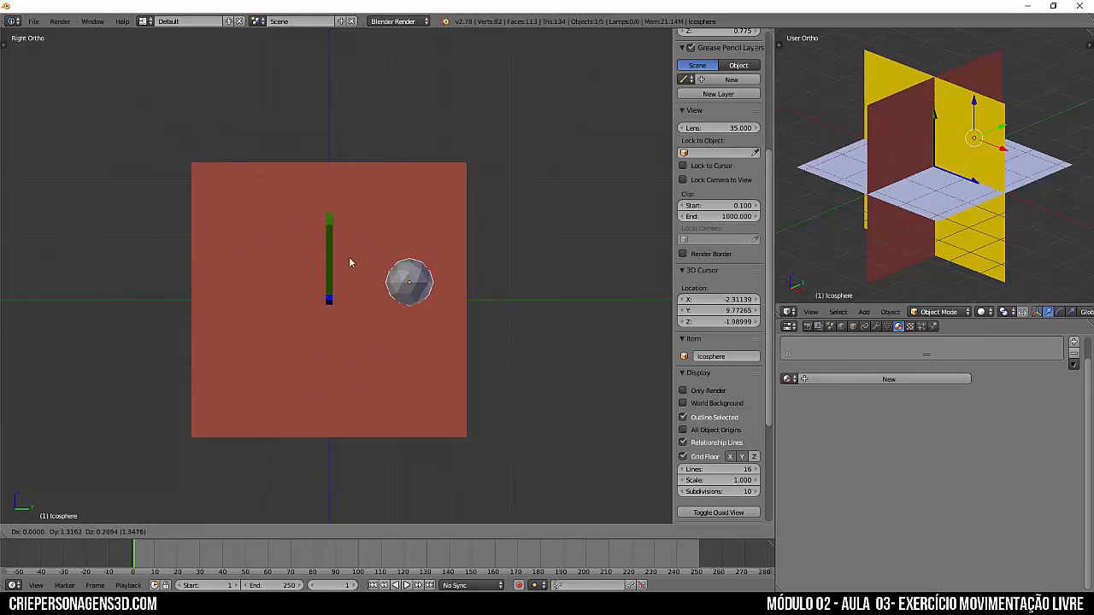
{"action": "right_click", "coordinate": [363, 435]}
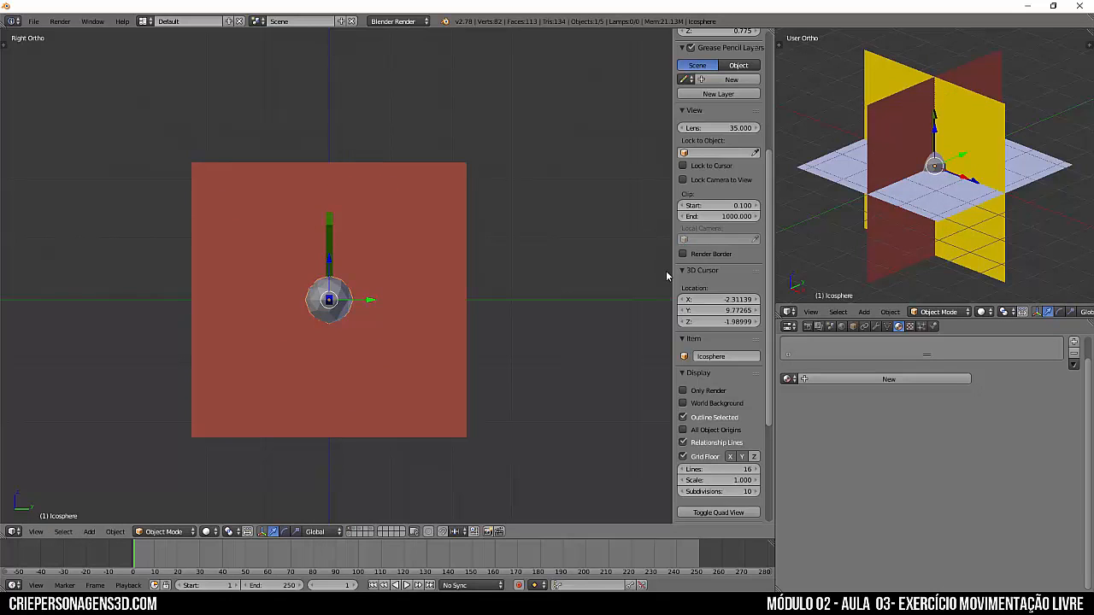
Try moving the icosphere freely across the blue plane in the top view, and cancel the move
{"action": "key", "text": "KP_7"}
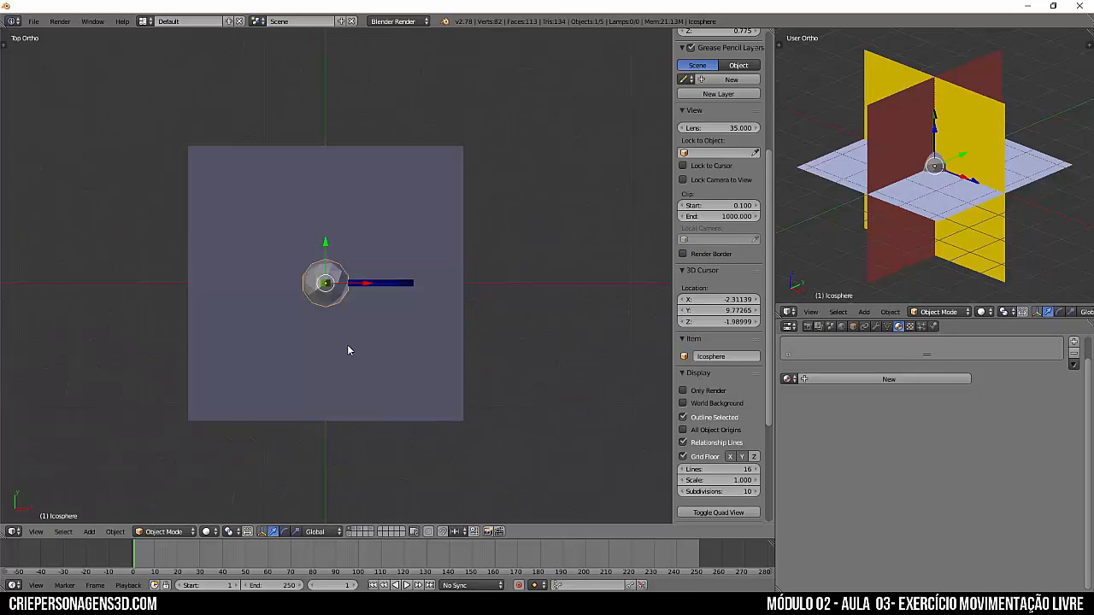
{"action": "key", "text": "g"}
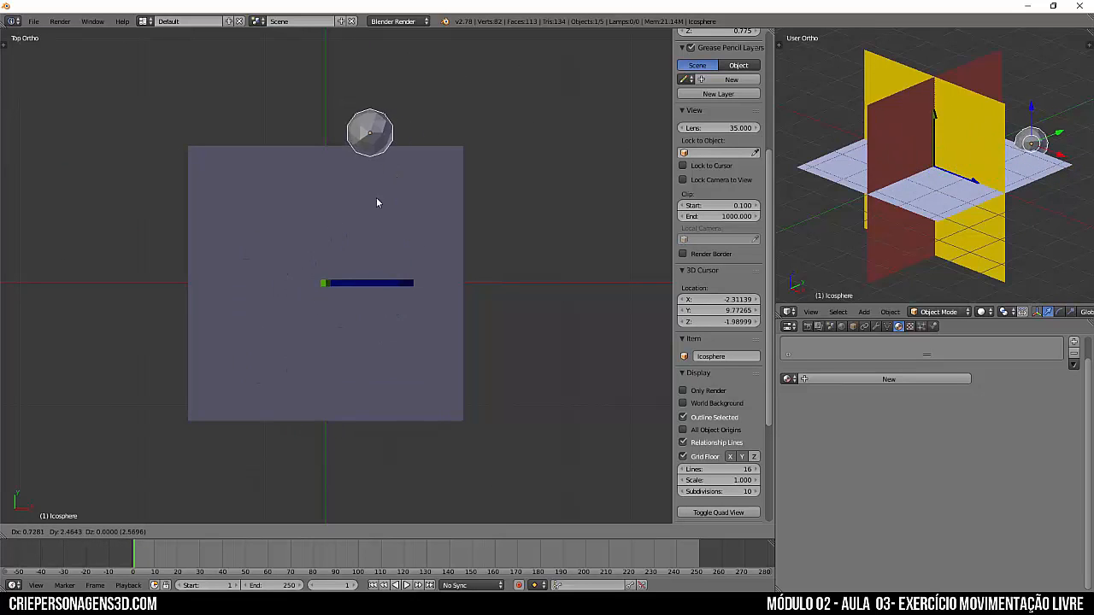
{"action": "right_click", "coordinate": [393, 347]}
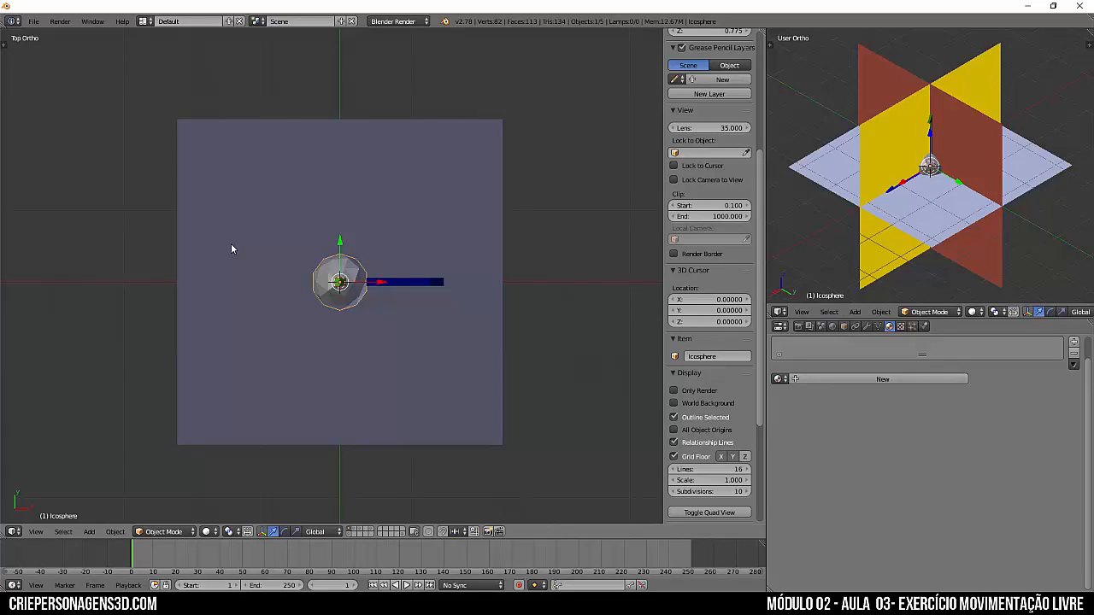
Try moving the icosphere in an angled view of the three planes, first freely and once along global Y, cancelling the moves
{"action": "middle_click_drag", "start_coordinate": [421, 283], "coordinate": [403, 264]}
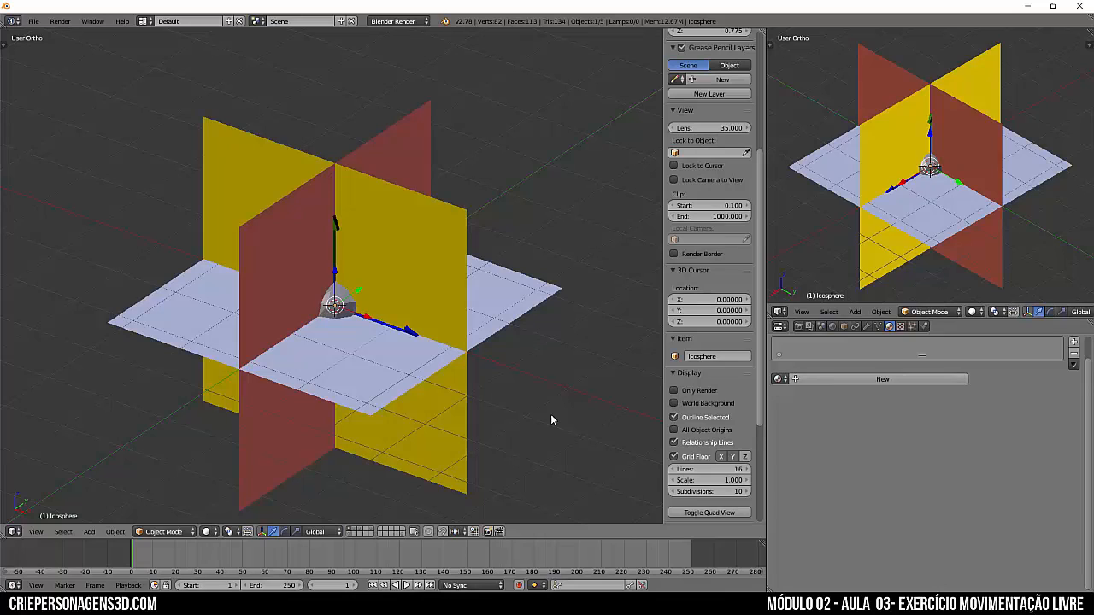
{"action": "key", "text": "g"}
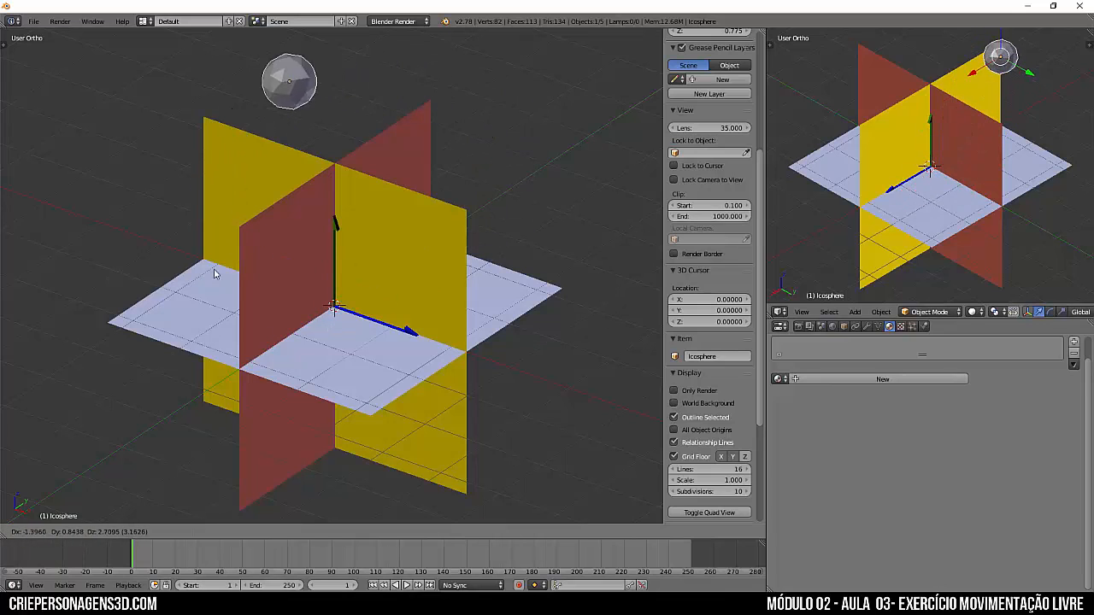
{"action": "right_click", "coordinate": [397, 314]}
{"action": "key", "text": "g"}
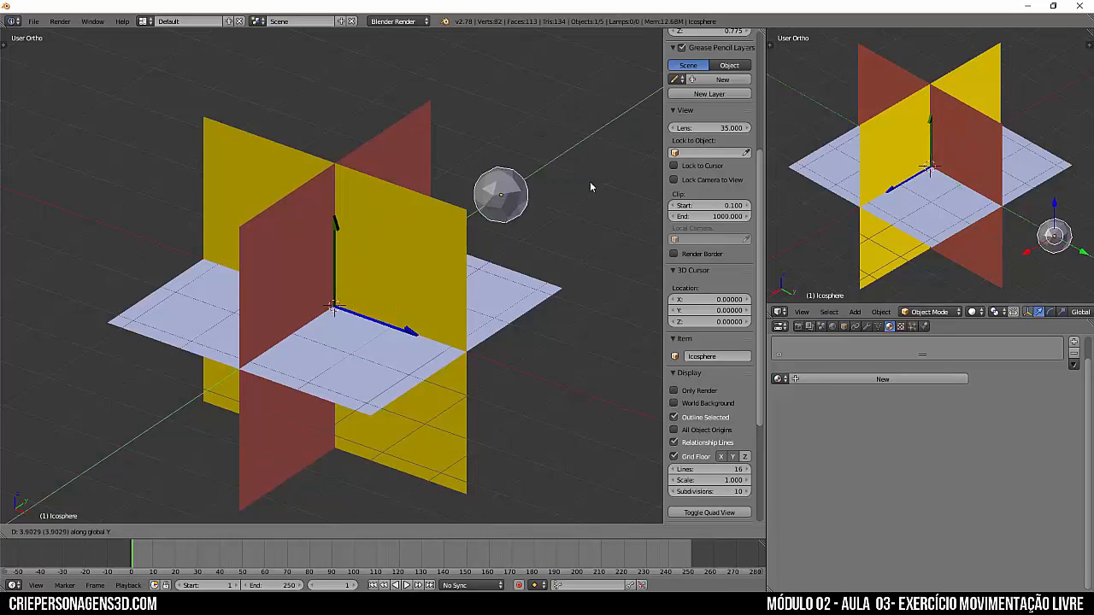
{"action": "right_click", "coordinate": [464, 226]}
{"action": "key", "text": "g"}
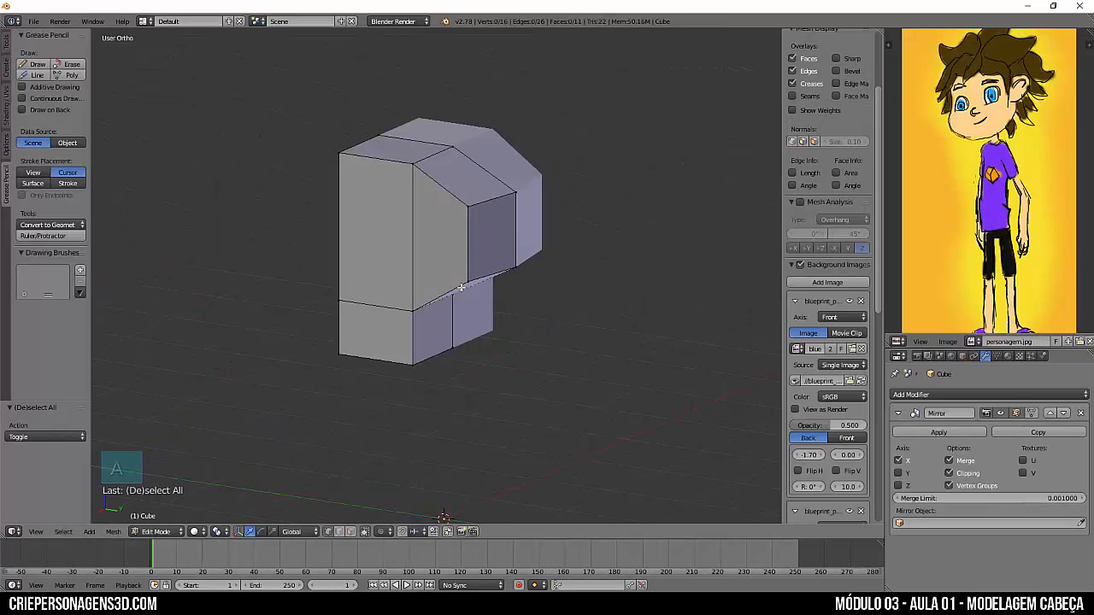
Box-select the head block's upper outer corner vertices in the front view and move them down and inward to the head outline
{"action": "key", "text": "KP_3"}
{"action": "key", "text": "z"}
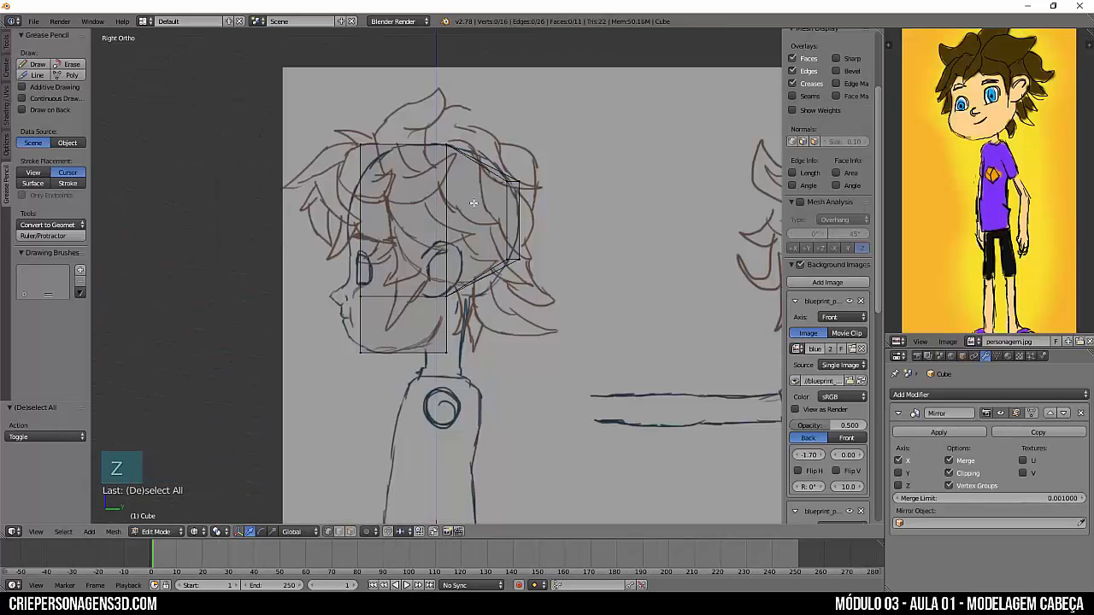
{"action": "middle_click_drag", "start_coordinate": [474, 203], "coordinate": [528, 221]}
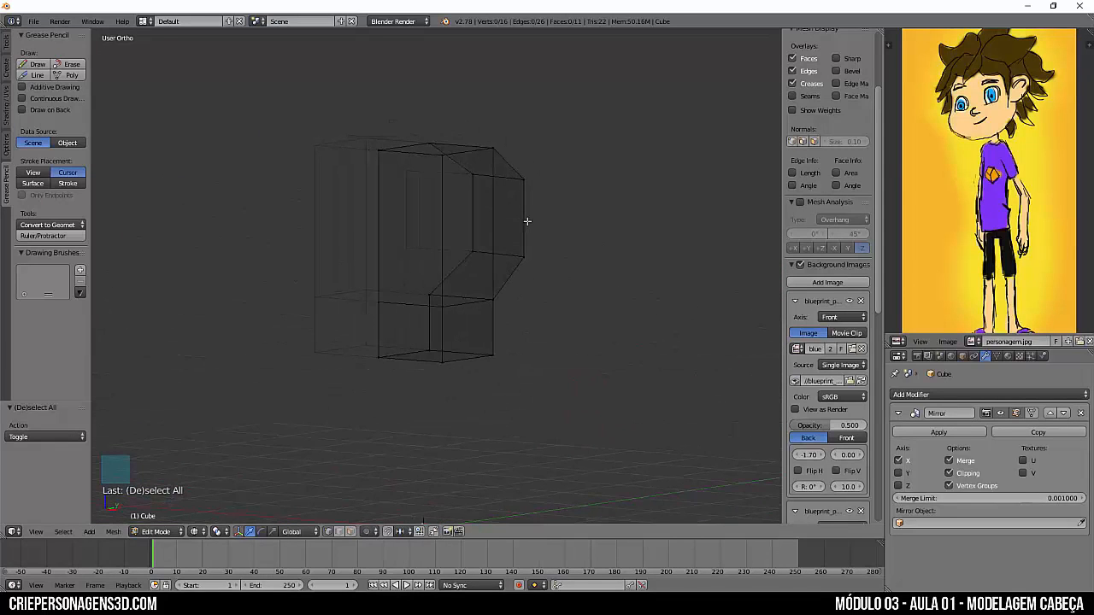
{"action": "key", "text": "KP_1"}
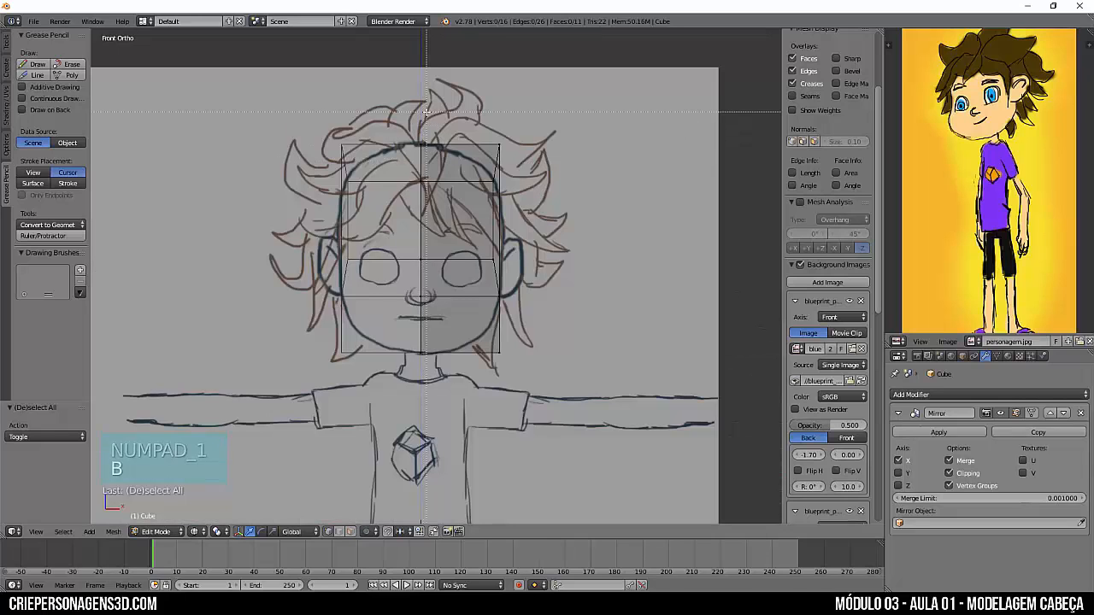
{"action": "key", "text": "b"}
{"action": "left_click_drag", "start_coordinate": [474, 120], "coordinate": [528, 168]}
{"action": "key", "text": "z"}
{"action": "key", "text": "g"}
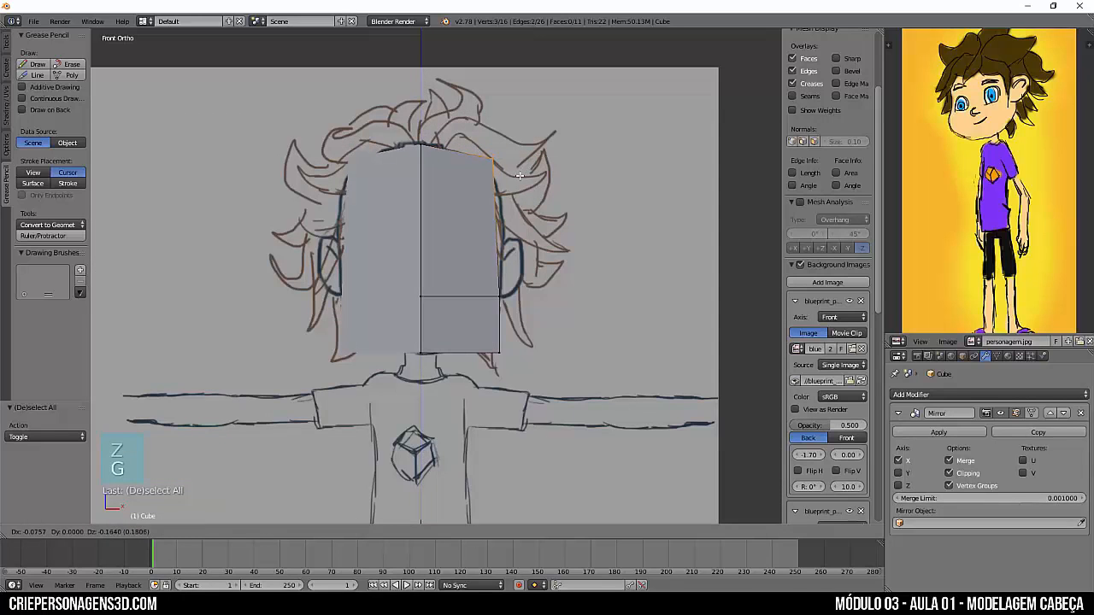
{"action": "left_click", "coordinate": [528, 171]}
{"action": "key", "text": "a"}
{"action": "key", "text": "z"}
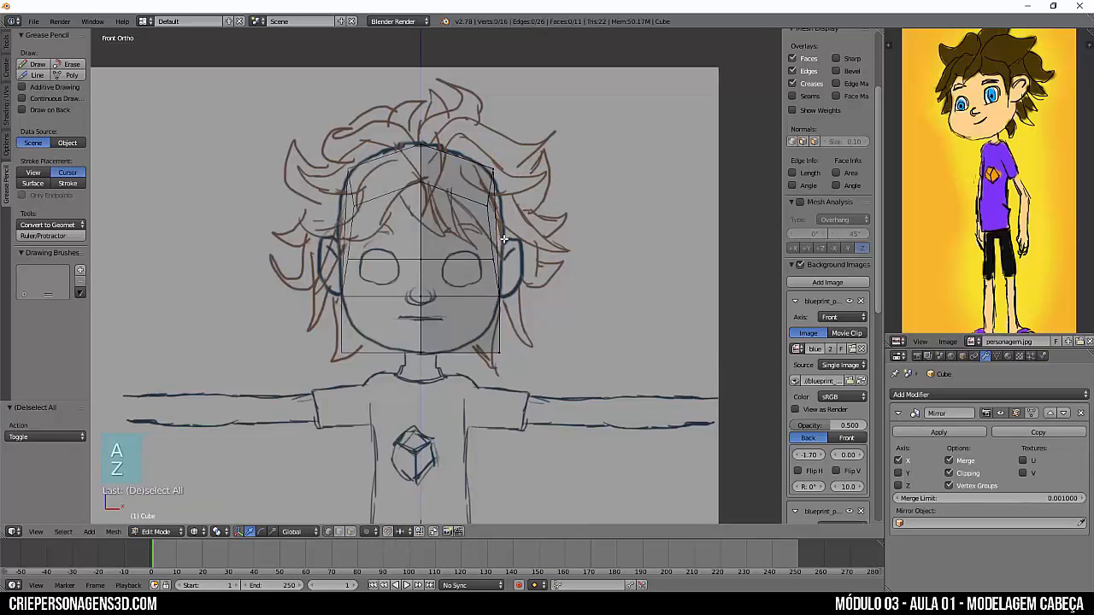
Add one loop cut around the upper part of the head block, midway between its existing edges
{"action": "key", "text": "z"}
{"action": "middle_click_drag", "start_coordinate": [494, 245], "coordinate": [507, 225]}
{"action": "key", "text": "z"}
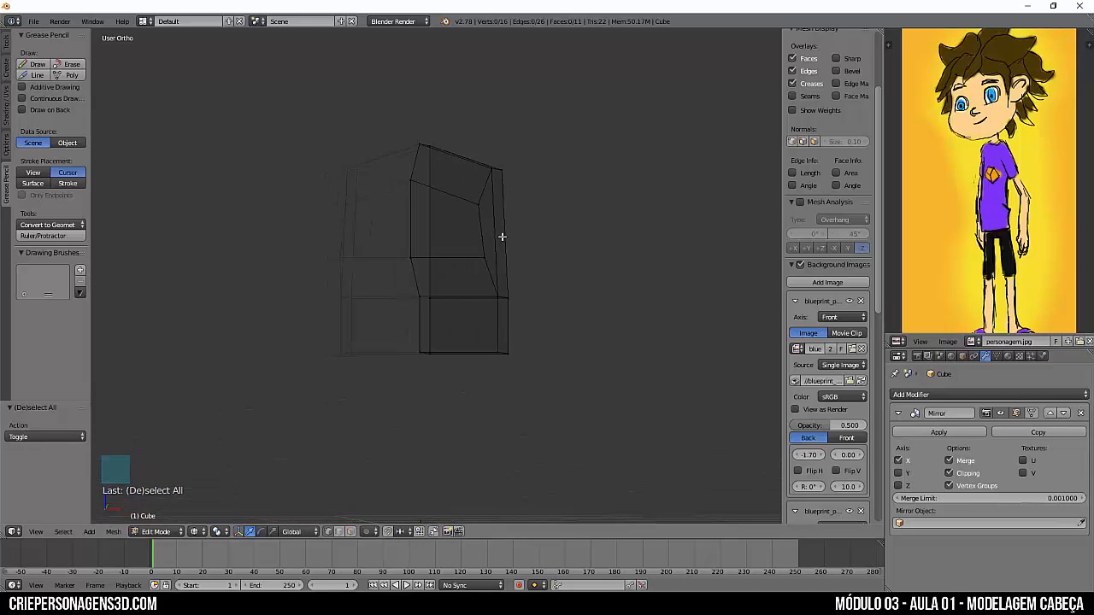
{"action": "key", "text": "ctrl+r"}
{"action": "left_click", "coordinate": [501, 236]}
{"action": "right_click", "coordinate": [501, 235]}
Move the new loop's outer side vertices outward in the front view to match the head outline
{"action": "key", "text": "KP_1"}
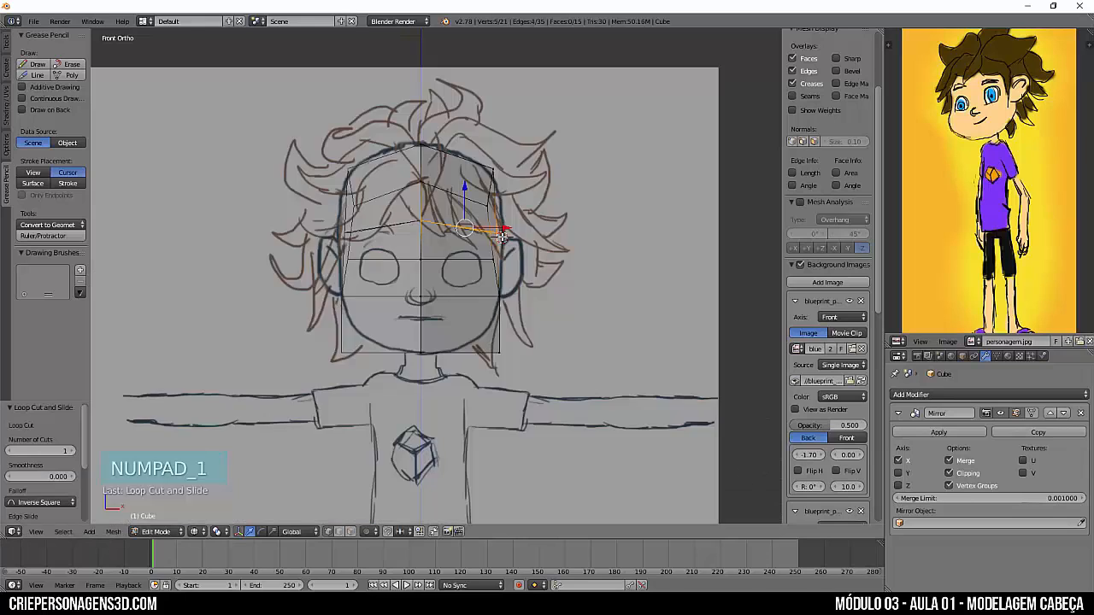
{"action": "key", "text": "a"}
{"action": "key", "text": "a"}
{"action": "key", "text": "g"}
{"action": "key", "text": "z"}
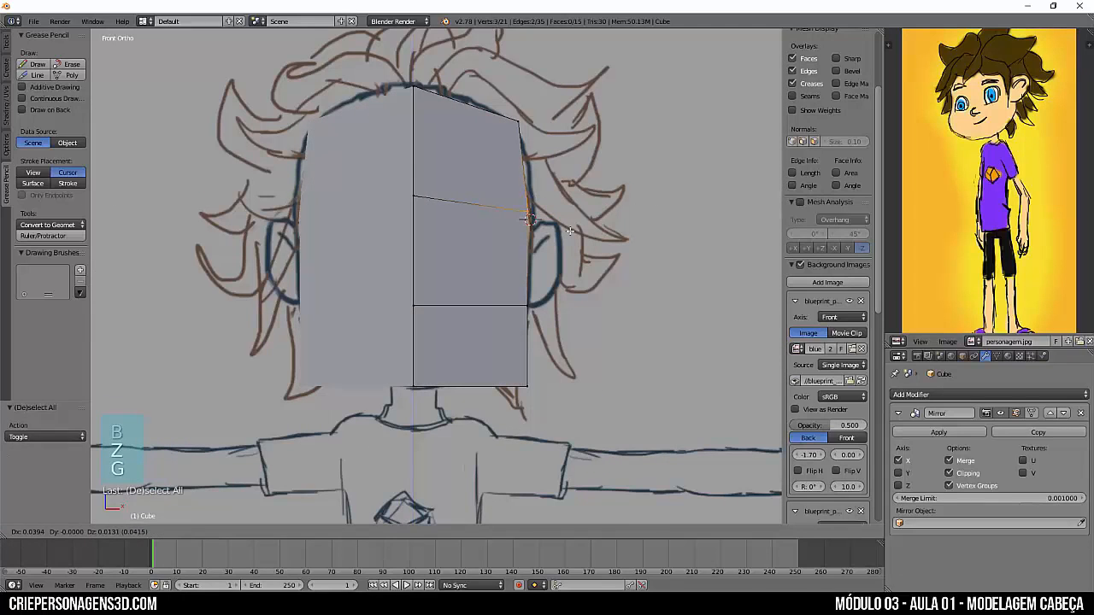
Box-select the head's upper outer corner vertices in the front view and reposition them along the sketched outline
{"action": "key", "text": "z"}
{"action": "key", "text": "b"}
{"action": "left_click_drag", "start_coordinate": [453, 97], "coordinate": [561, 189]}
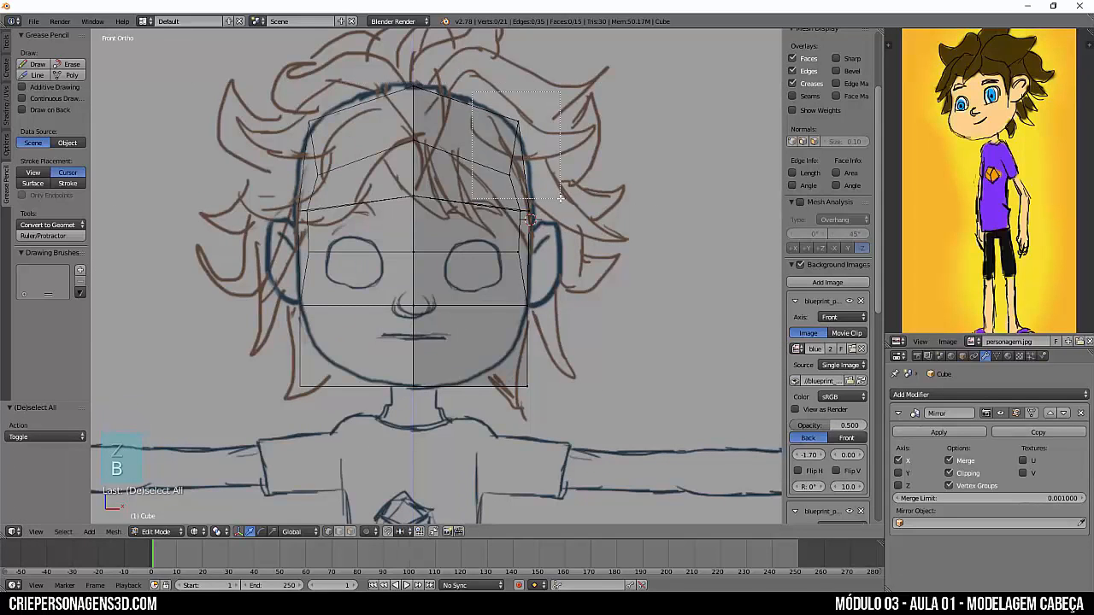
{"action": "key", "text": "z"}
{"action": "key", "text": "g"}
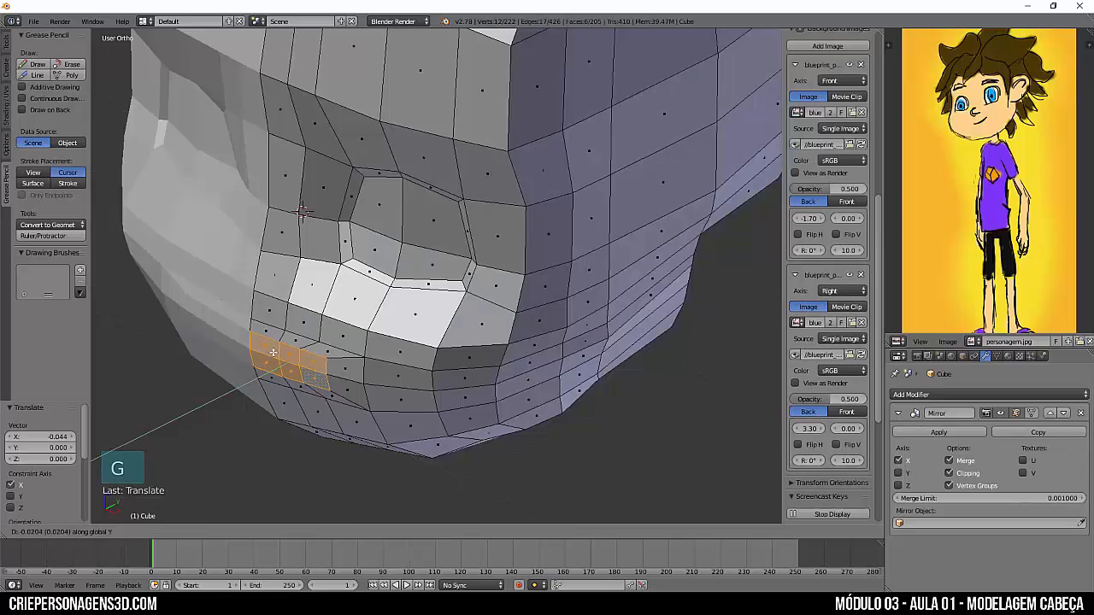
Extrude the selected mouth faces, scale them down into a narrow lip slit, and extrude them once more
{"action": "key", "text": "e"}
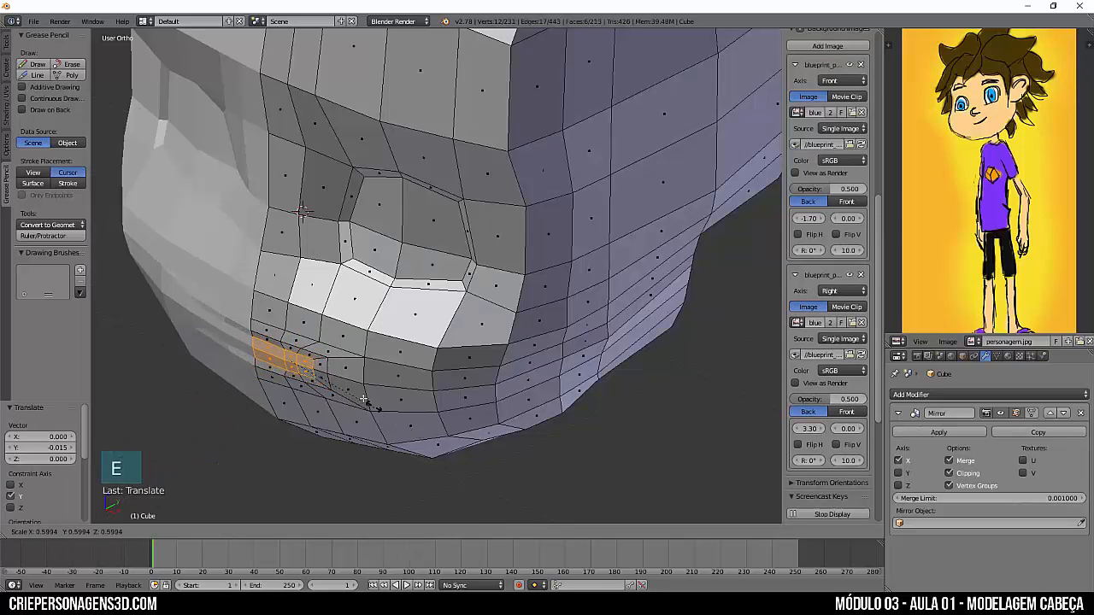
{"action": "left_click", "coordinate": [333, 380]}
{"action": "middle_click_drag", "start_coordinate": [333, 380], "coordinate": [414, 439], "text": "shift"}
{"action": "key", "text": "e"}
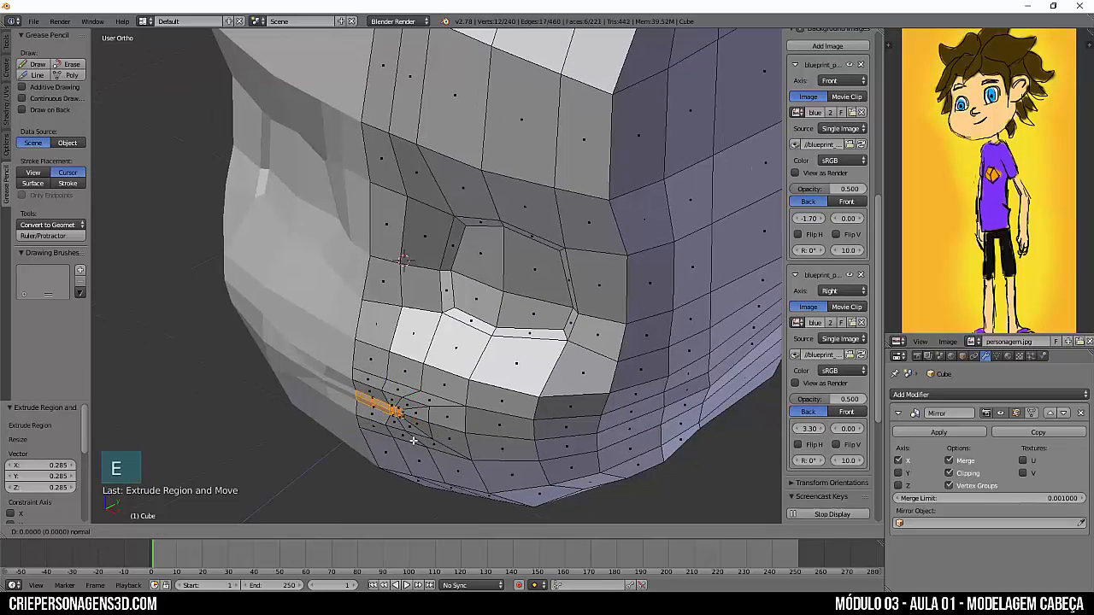
{"action": "right_click", "coordinate": [447, 380]}
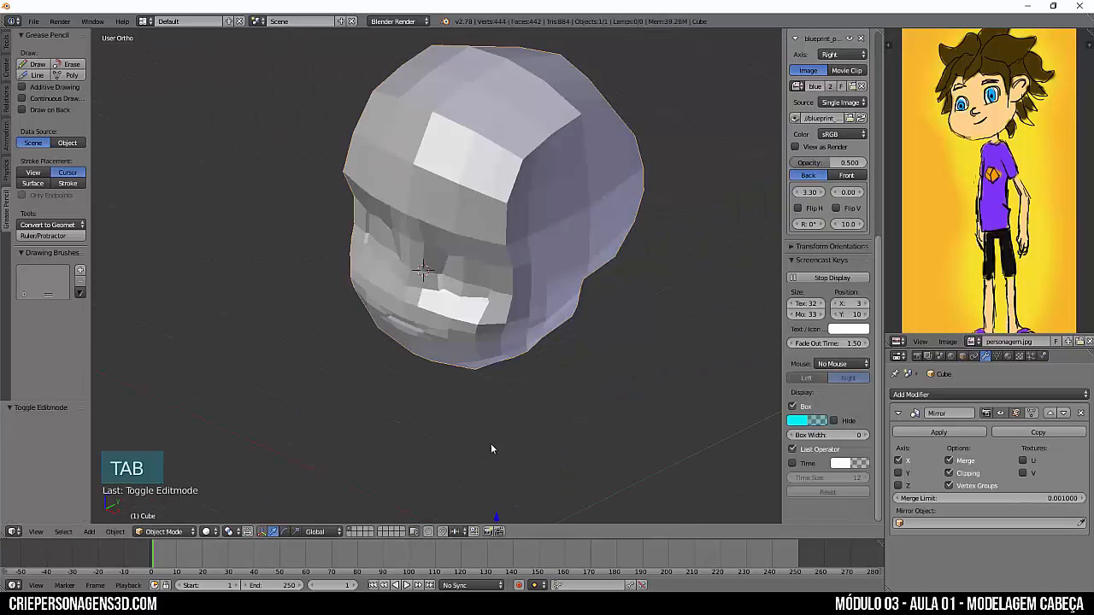
Examine the mouth opening on the whole head in Object Mode, and inspect its faces in wireframe and solid shading
{"action": "middle_click_drag", "start_coordinate": [491, 448], "coordinate": [522, 408]}
{"action": "scroll", "coordinate": [461, 312], "scroll_direction": "up", "scroll_amount": 4}
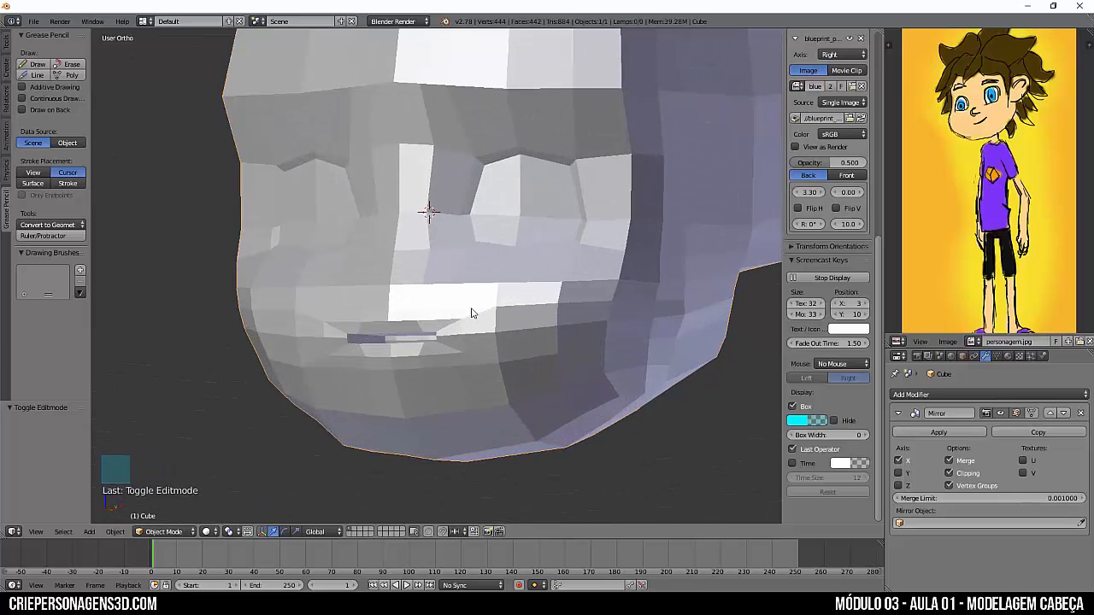
{"action": "middle_click_drag", "start_coordinate": [471, 313], "coordinate": [545, 423]}
{"action": "key", "text": "Tab"}
{"action": "key", "text": "z"}
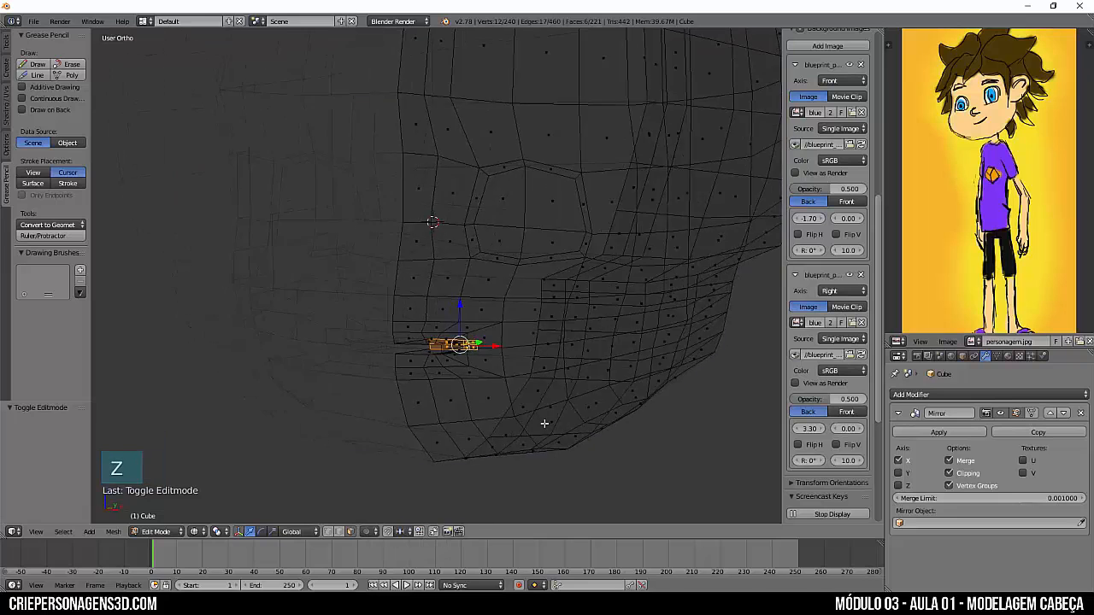
{"action": "key", "text": "z"}
{"action": "scroll", "coordinate": [462, 422], "scroll_direction": "up", "scroll_amount": 4}
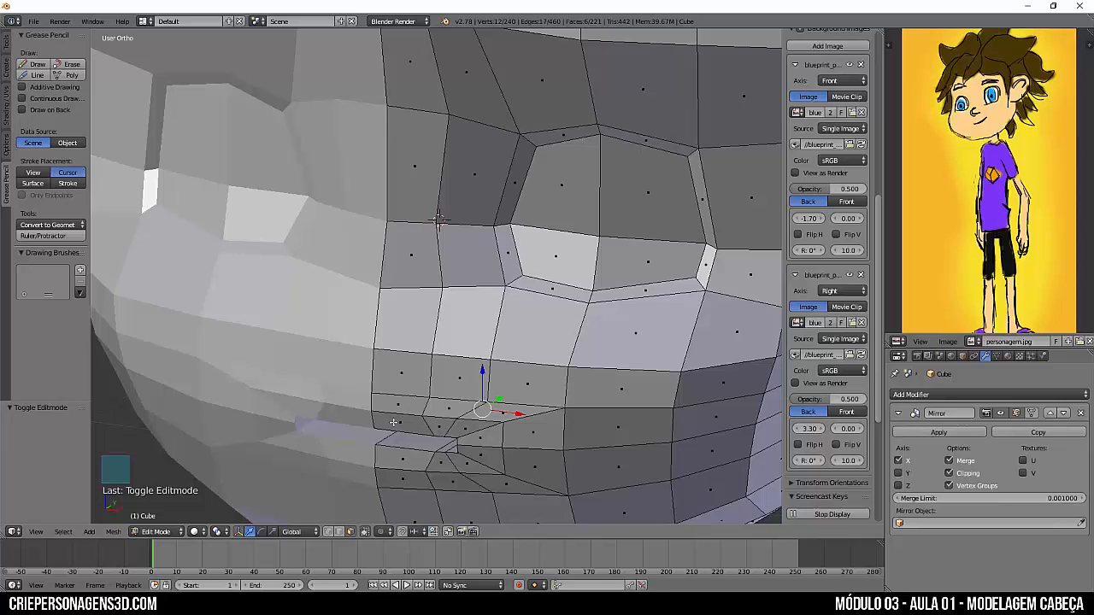
Undo the mouth extrusions back to the plain block of six faces selected on the mouth area
{"action": "key", "text": "ctrl+z"}
{"action": "key", "text": "ctrl+z"}
{"action": "key", "text": "ctrl+z"}
{"action": "key", "text": "ctrl+z"}
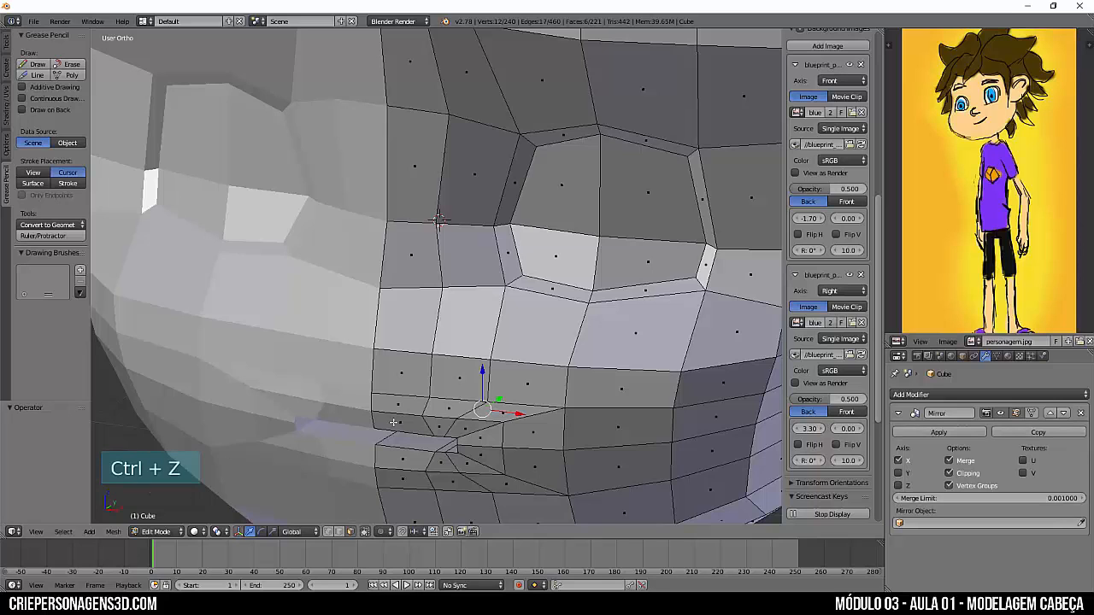
{"action": "key", "text": "ctrl+z"}
{"action": "key", "text": "ctrl+z"}
{"action": "key", "text": "ctrl+z"}
{"action": "key", "text": "ctrl+z"}
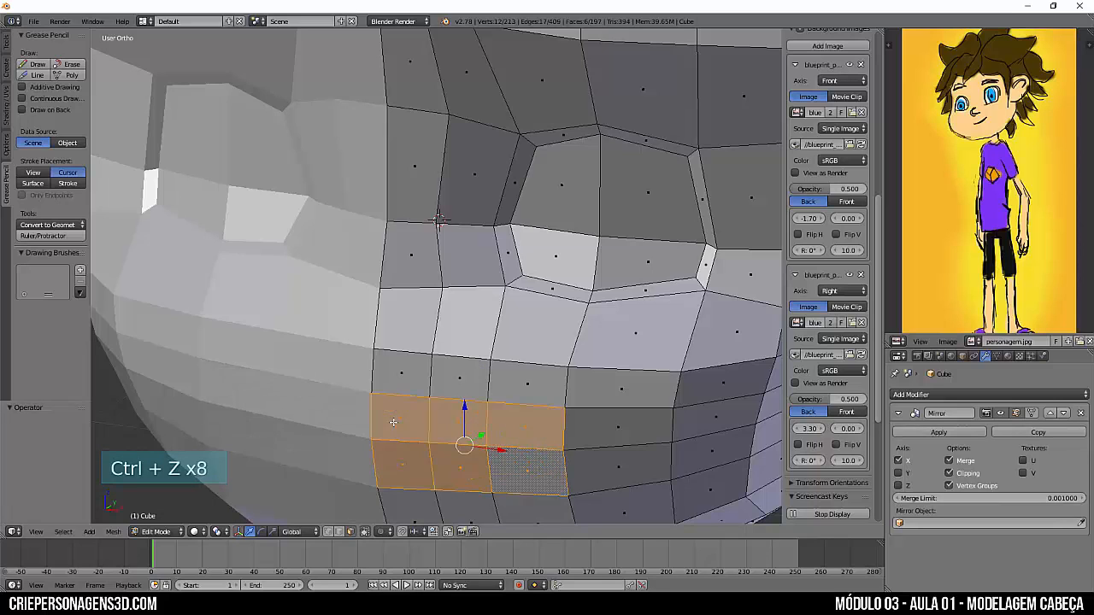
Deselect the mouth faces and stop the screencast keys display
{"action": "scroll", "coordinate": [625, 399], "scroll_direction": "down", "scroll_amount": 2}
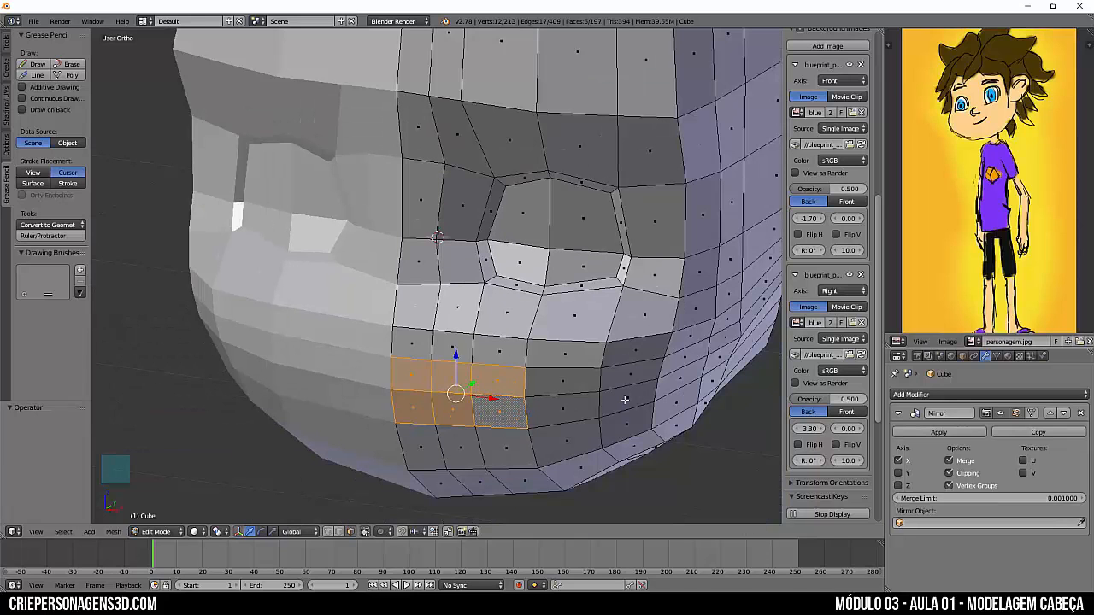
{"action": "key", "text": "a"}
{"action": "left_click", "coordinate": [831, 513]}
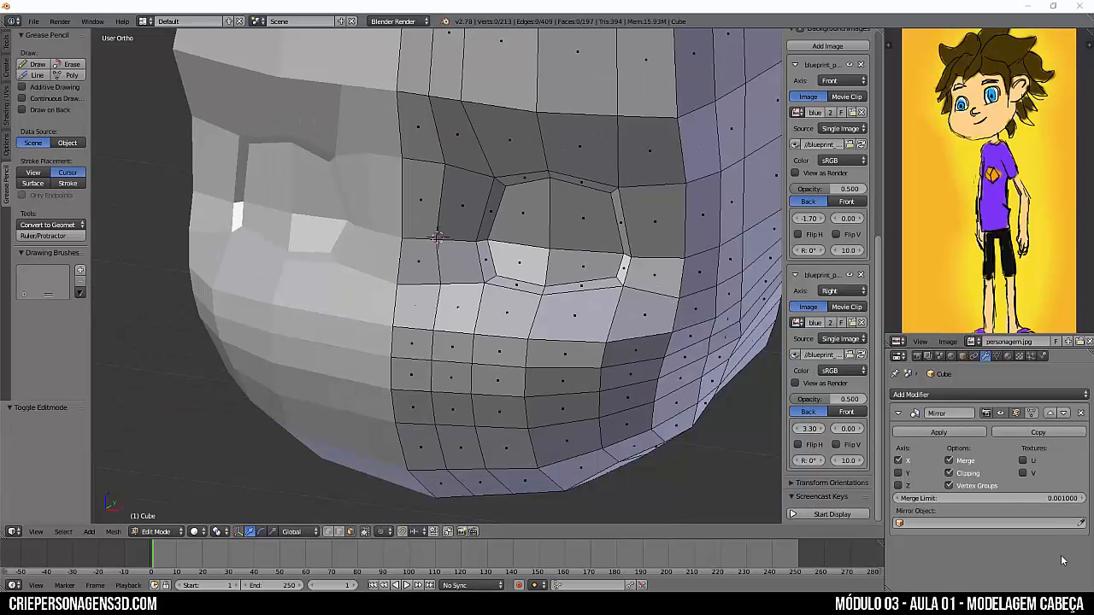
Sketch the upper lip's topology over the lips reference photo with Grease Pencil, tracing a mid-lip line and dividing it into segments
{"action": "left_click", "coordinate": [947, 341]}
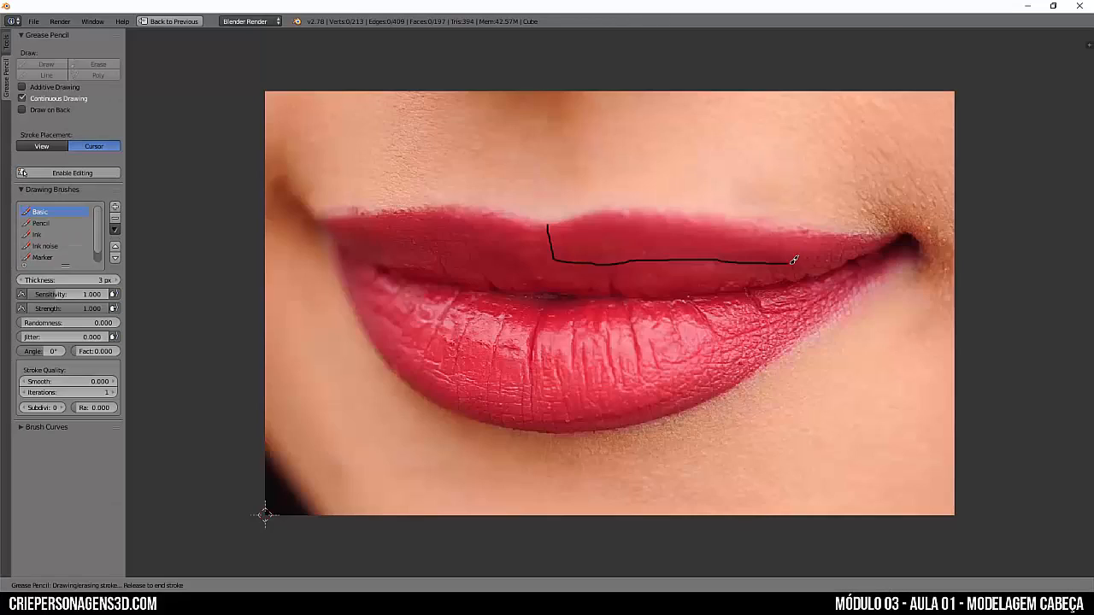
{"action": "left_click_drag", "start_coordinate": [793, 260], "coordinate": [823, 262]}
{"action": "left_click_drag", "start_coordinate": [897, 239], "coordinate": [900, 237]}
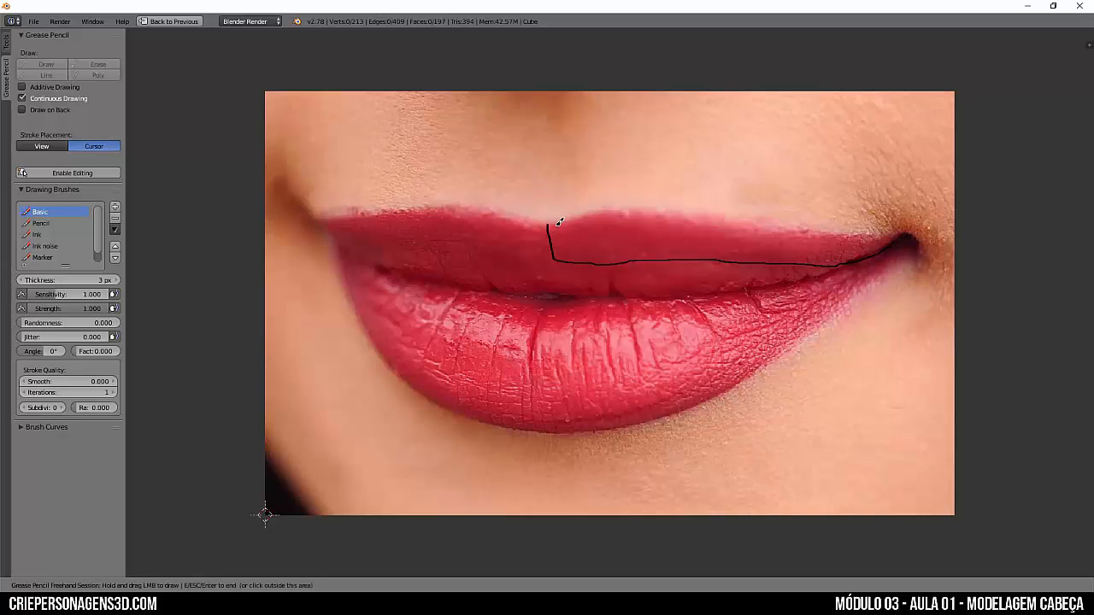
{"action": "mouse_move", "coordinate": [553, 224]}
{"action": "left_mouse_down"}
{"action": "mouse_move", "coordinate": [606, 218]}
{"action": "mouse_move", "coordinate": [617, 262]}
{"action": "left_mouse_up"}
{"action": "mouse_move", "coordinate": [612, 219]}
{"action": "left_mouse_down"}
{"action": "mouse_move", "coordinate": [680, 218]}
{"action": "mouse_move", "coordinate": [680, 260]}
{"action": "left_mouse_up"}
{"action": "mouse_move", "coordinate": [684, 217]}
{"action": "left_mouse_down"}
{"action": "mouse_move", "coordinate": [727, 227]}
{"action": "mouse_move", "coordinate": [754, 259]}
{"action": "mouse_move", "coordinate": [772, 237]}
{"action": "mouse_move", "coordinate": [815, 265]}
{"action": "mouse_move", "coordinate": [845, 239]}
{"action": "mouse_move", "coordinate": [866, 244]}
{"action": "mouse_move", "coordinate": [861, 261]}
{"action": "left_mouse_up"}
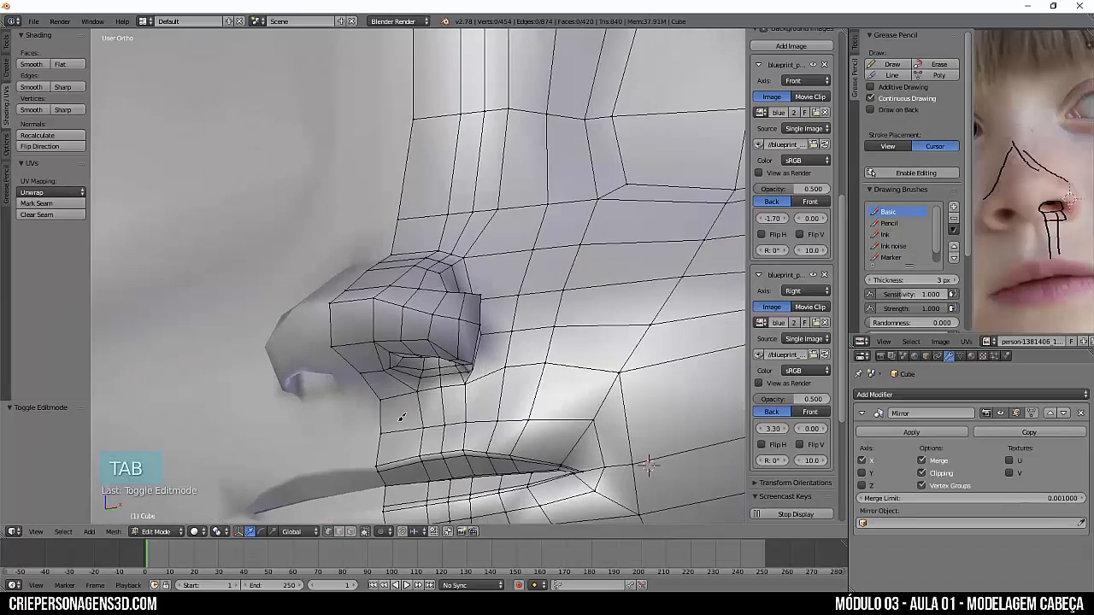
Add a loop cut through the faces around the base of the nostril, and deselect everything
{"action": "scroll", "coordinate": [401, 417], "scroll_direction": "up", "scroll_amount": 3}
{"action": "key", "text": "a"}
{"action": "key", "text": "a"}
{"action": "middle_click_drag", "start_coordinate": [401, 417], "coordinate": [374, 459]}
{"action": "key", "text": "ctrl+r"}
{"action": "left_click", "coordinate": [374, 437]}
{"action": "key", "text": "a"}
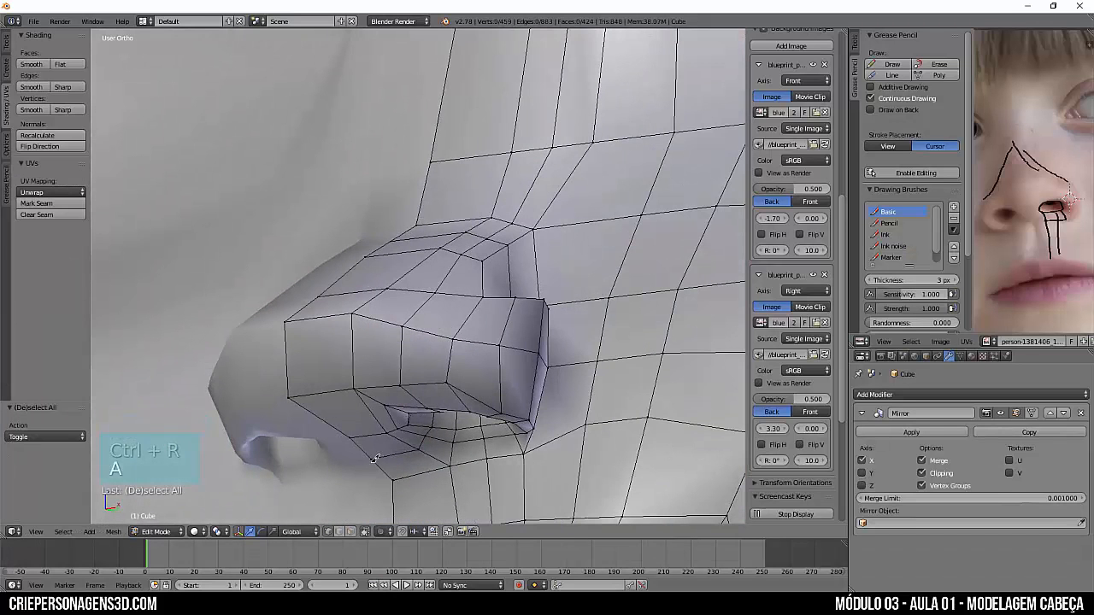
Select the two adjacent vertices at the base of the nose, lower them slightly along Z and scale the edge between them
{"action": "right_click", "coordinate": [372, 459]}
{"action": "scroll", "coordinate": [1043, 207], "scroll_direction": "up", "scroll_amount": 3}
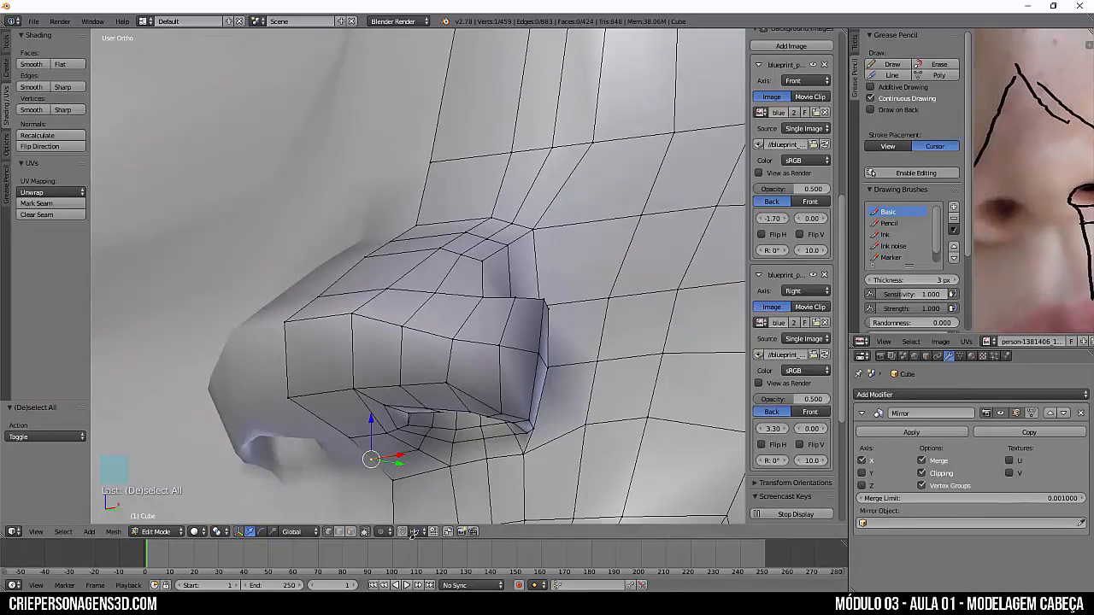
{"action": "right_click", "coordinate": [418, 450]}
{"action": "right_click", "coordinate": [372, 459], "text": "shift"}
{"action": "key", "text": "g"}
{"action": "key", "text": "z"}
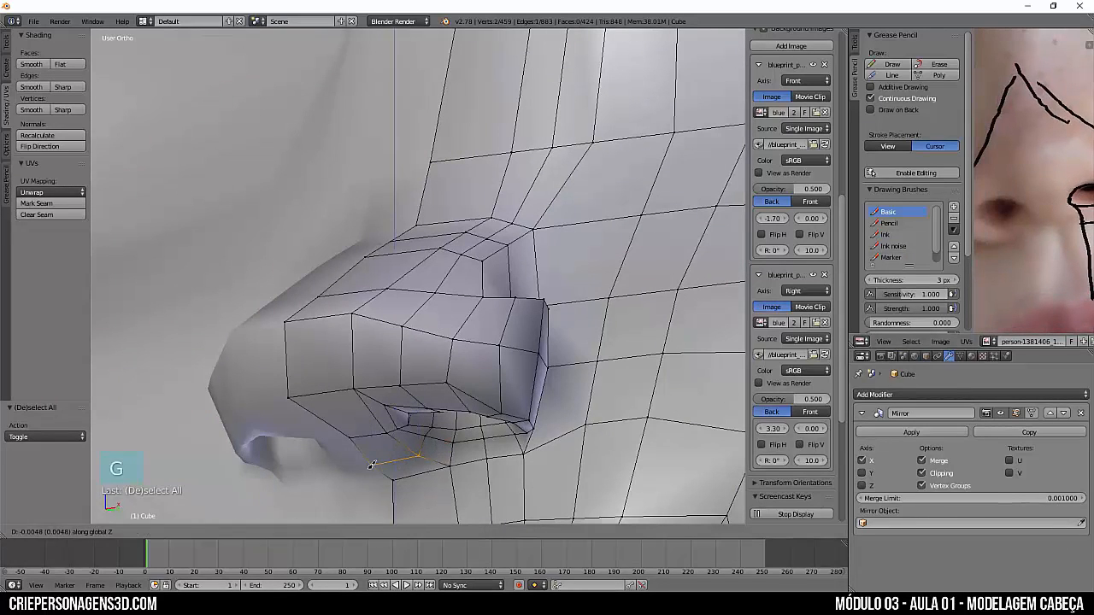
{"action": "left_click", "coordinate": [389, 461]}
{"action": "key", "text": "s"}
{"action": "left_click", "coordinate": [454, 467]}
{"action": "key", "text": "a"}
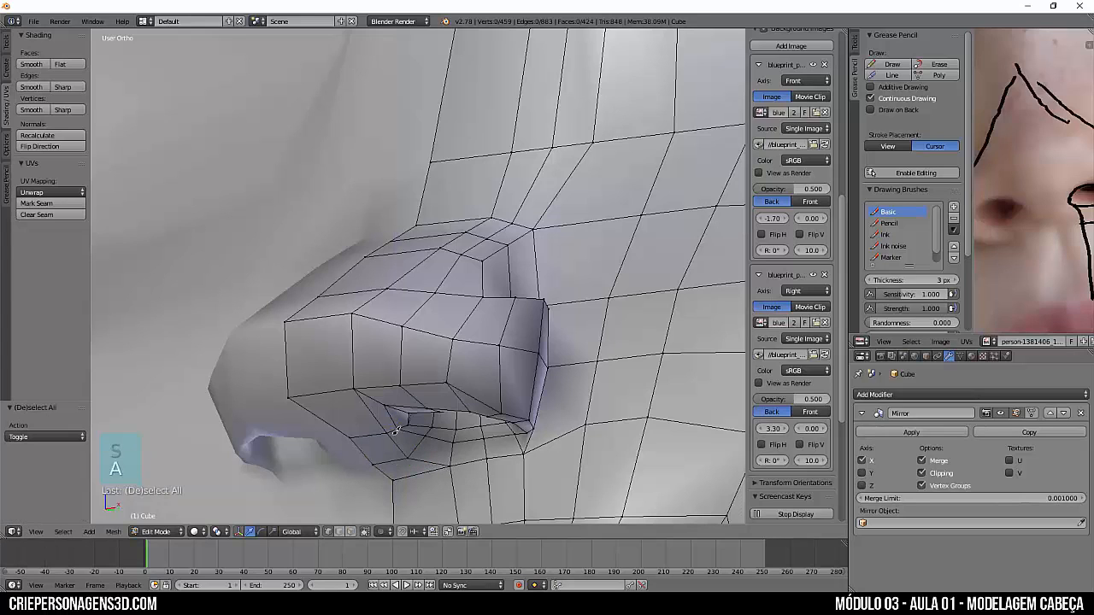
Select the next two vertices in front of the nostril and move them -0.008 along Z
{"action": "right_click", "coordinate": [386, 433]}
{"action": "right_click", "coordinate": [350, 438], "text": "shift"}
{"action": "key", "text": "g"}
{"action": "key", "text": "z"}
{"action": "left_click", "coordinate": [366, 443]}
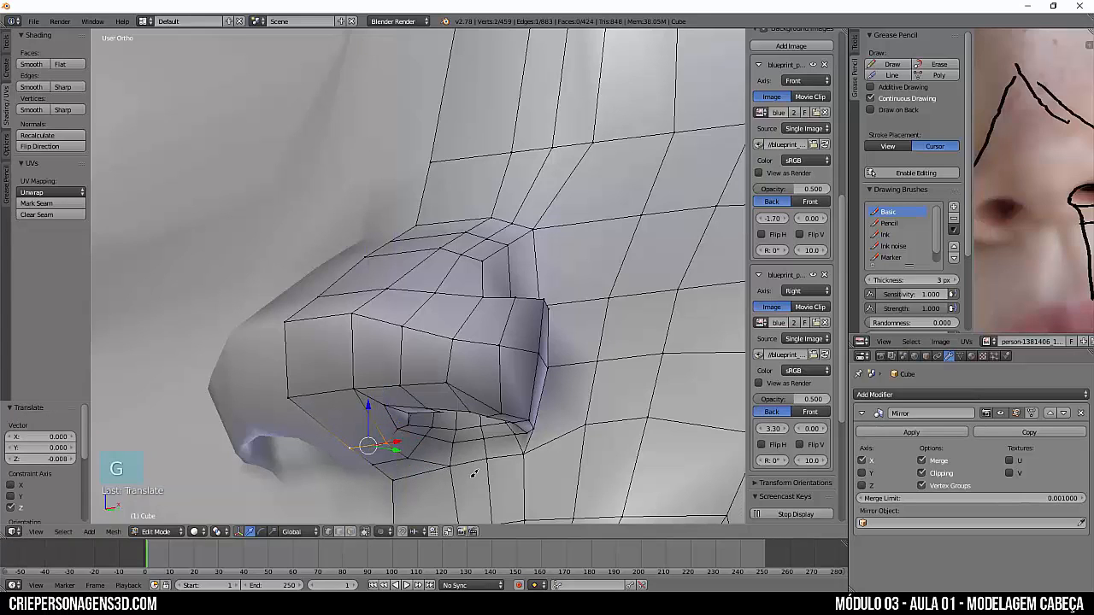
{"action": "key", "text": "s"}
{"action": "right_click", "coordinate": [453, 470]}
{"action": "key", "text": "a"}
Move the single vertex on the inner side of the nostril opening 0.005 along X, and deselect everything
{"action": "middle_click_drag", "start_coordinate": [248, 375], "coordinate": [318, 352]}
{"action": "key", "text": "b"}
{"action": "left_click_drag", "start_coordinate": [317, 372], "coordinate": [379, 389]}
{"action": "right_click", "coordinate": [317, 446]}
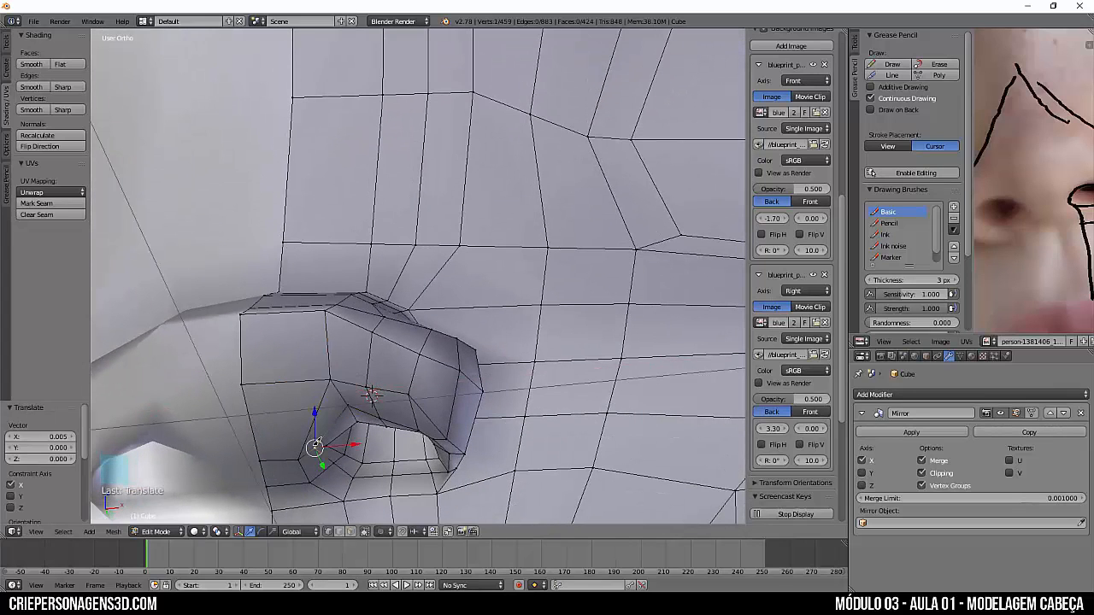
{"action": "right_click", "coordinate": [331, 445], "text": "shift"}
{"action": "key", "text": "a"}
Preview the head from the front outside Edit Mode, return to editing, and select the upper vertex of the nostril wing's outer edge
{"action": "key", "text": "KP_1"}
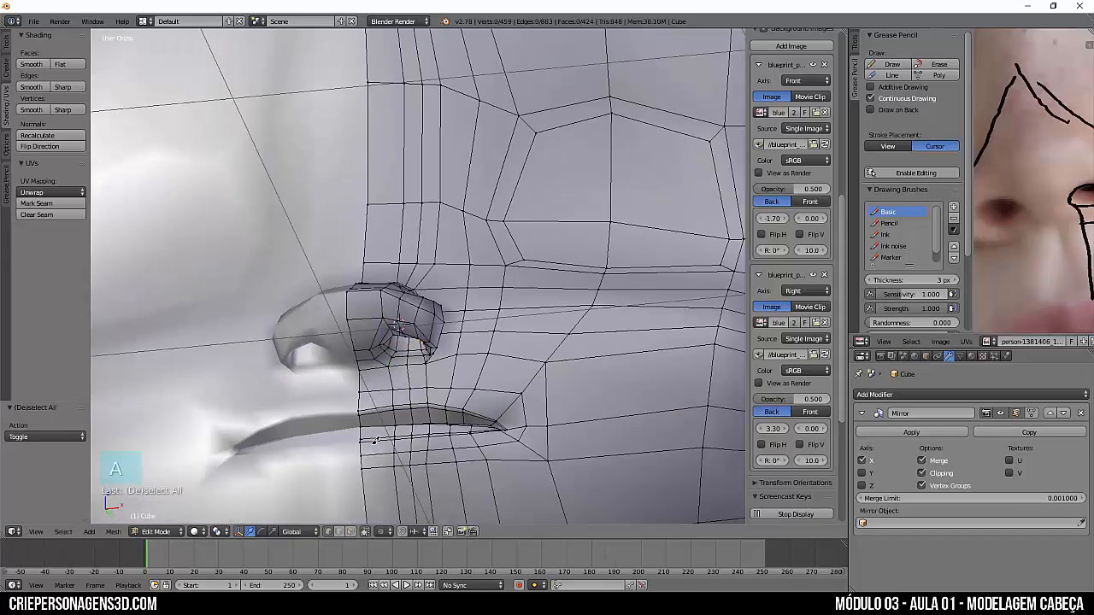
{"action": "key", "text": "Tab"}
{"action": "key", "text": "Tab"}
{"action": "scroll", "coordinate": [453, 268], "scroll_direction": "up", "scroll_amount": 3}
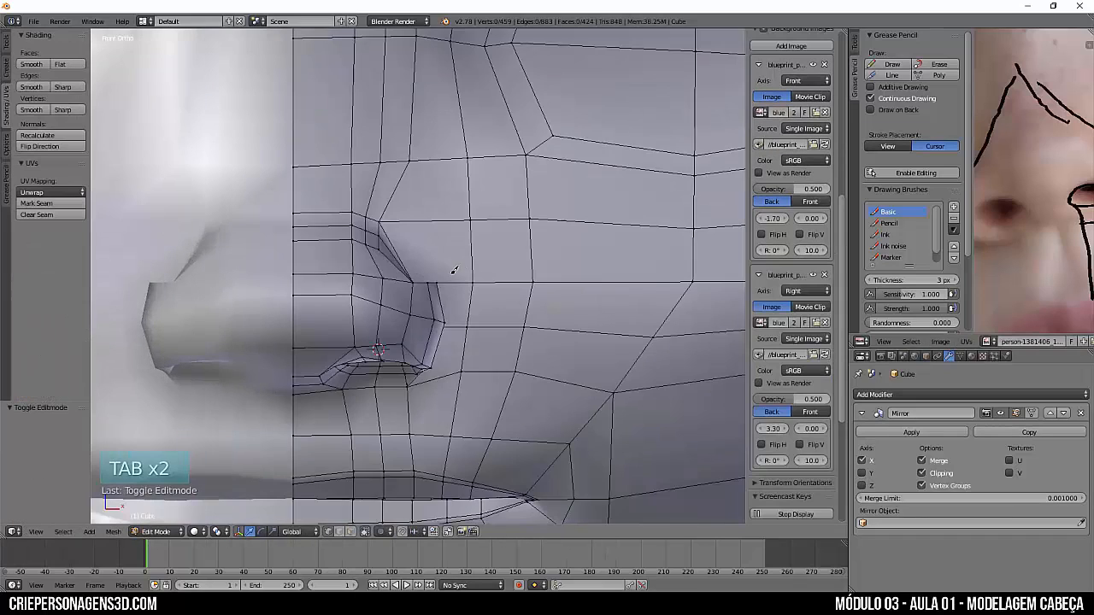
{"action": "scroll", "coordinate": [445, 272], "scroll_direction": "up", "scroll_amount": 3}
{"action": "right_click", "coordinate": [435, 286]}
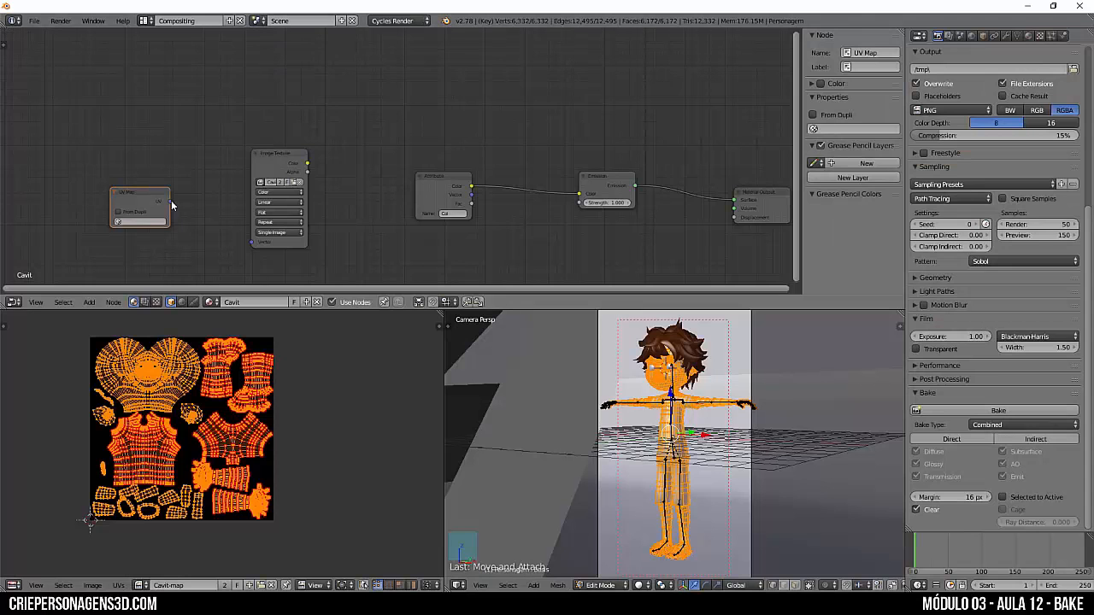
Connect the UV Map node's UV output to the Image Texture's Vector input, and bake the Combined map into that texture
{"action": "left_click_drag", "start_coordinate": [170, 201], "coordinate": [252, 240]}
{"action": "left_click", "coordinate": [261, 152]}
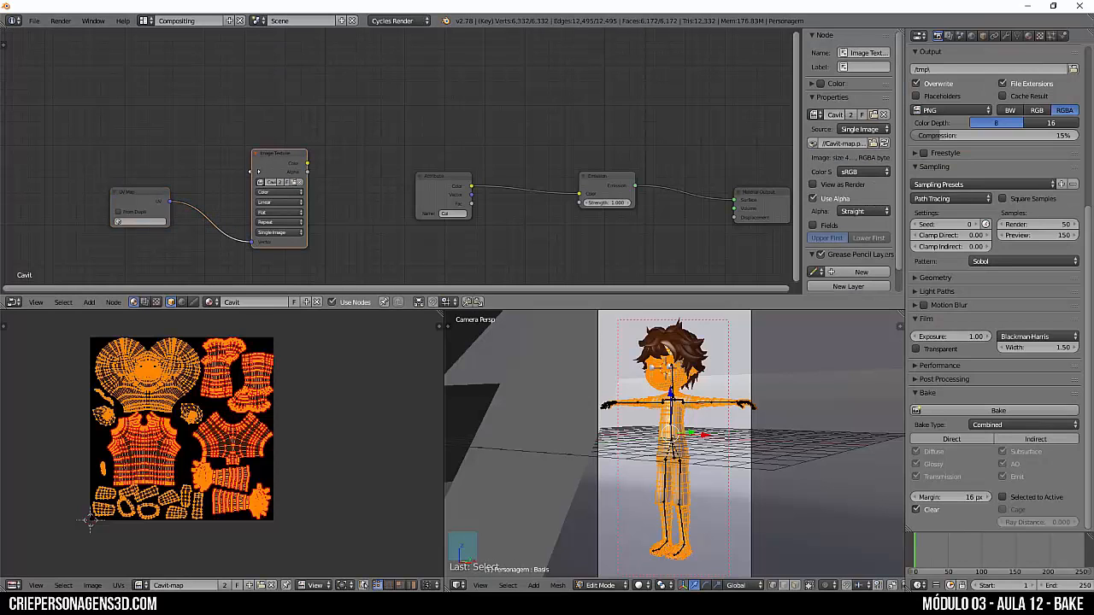
{"action": "left_click", "coordinate": [992, 412]}
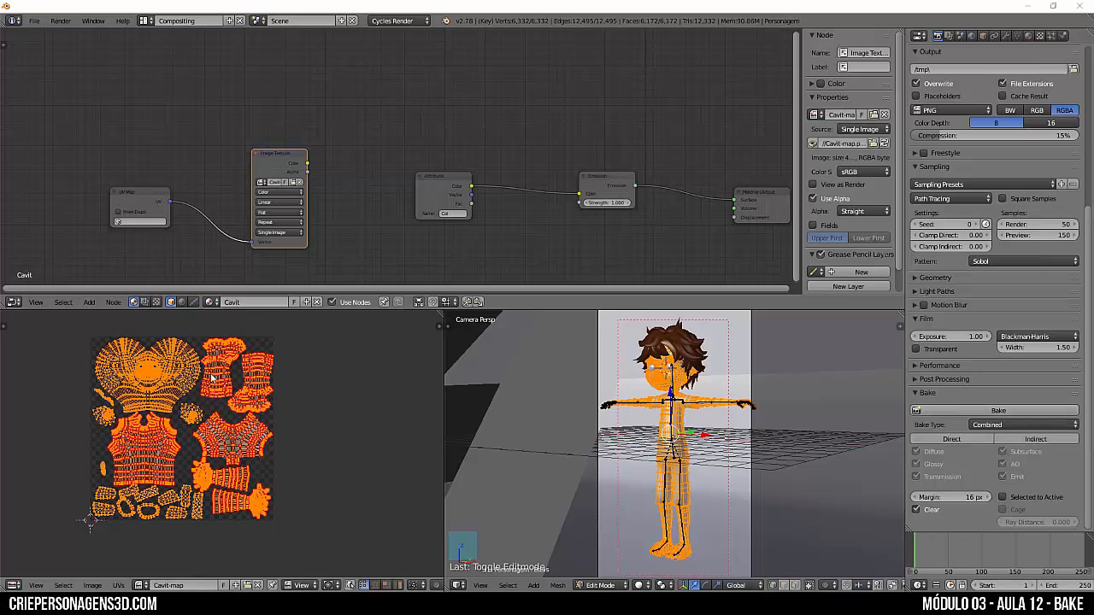
Open Cavit-map.png from the m2a12 folder in the image viewer, examine the baked cavity map, and return to Blender
{"action": "scroll", "coordinate": [229, 414], "scroll_direction": "up", "scroll_amount": 1}
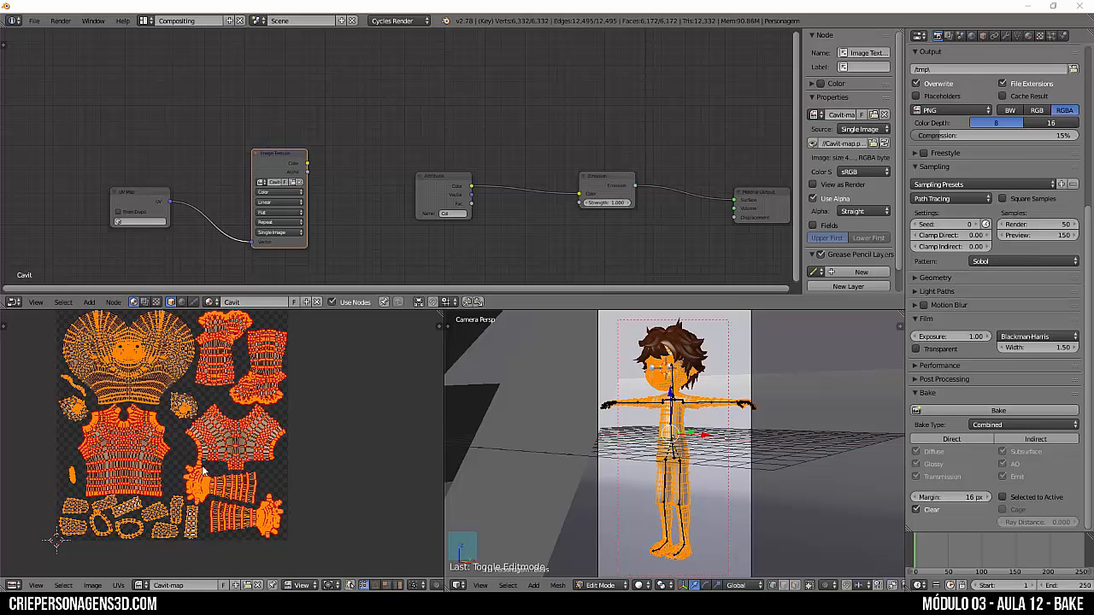
{"action": "left_click", "coordinate": [90, 582]}
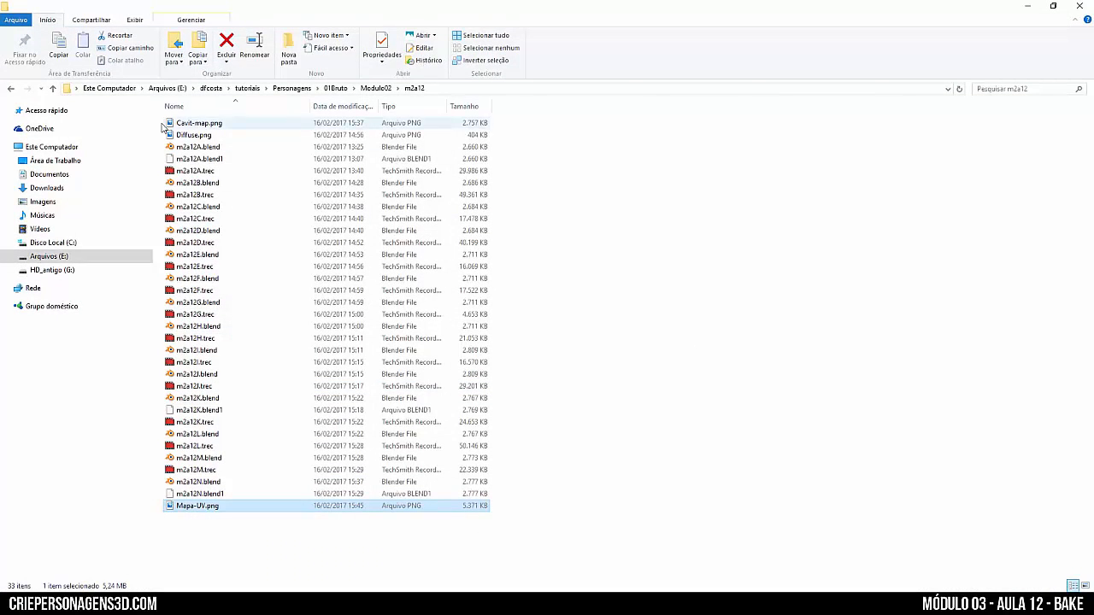
{"action": "double_click", "coordinate": [193, 123]}
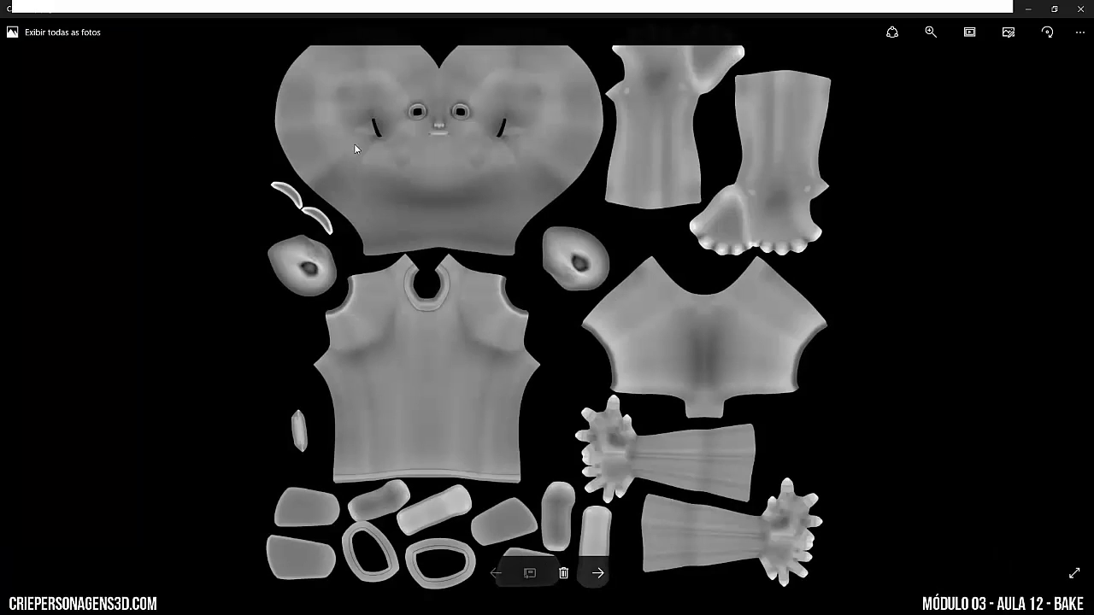
{"action": "left_click", "coordinate": [1080, 8]}
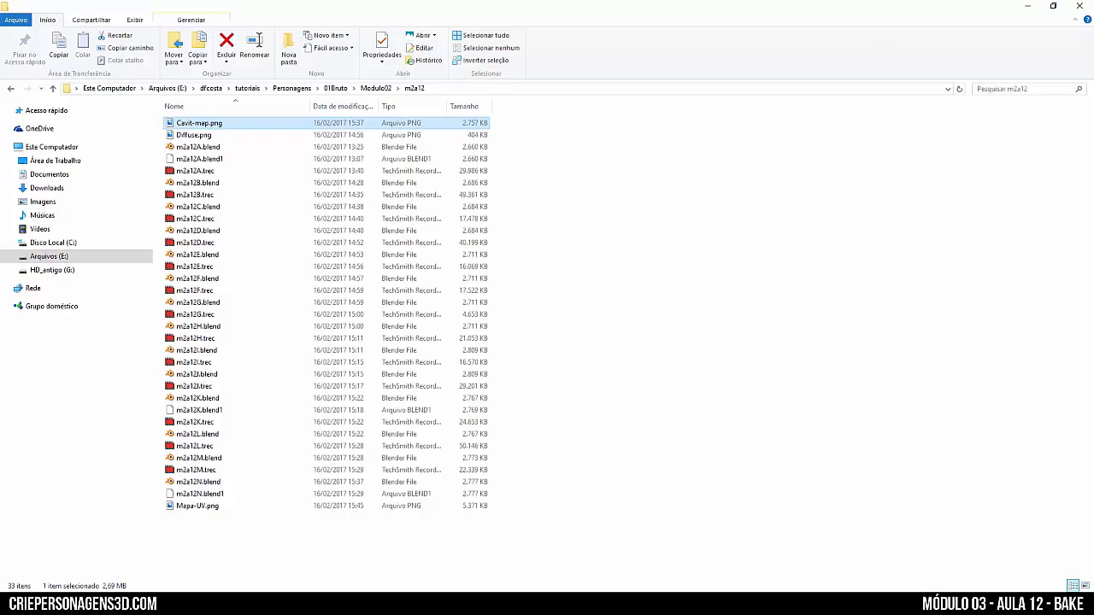
{"action": "left_click", "coordinate": [246, 604]}
Inspect the UV islands over the baked Cavit-map image, select all of them and move them
{"action": "scroll", "coordinate": [258, 524], "scroll_direction": "up", "scroll_amount": 5}
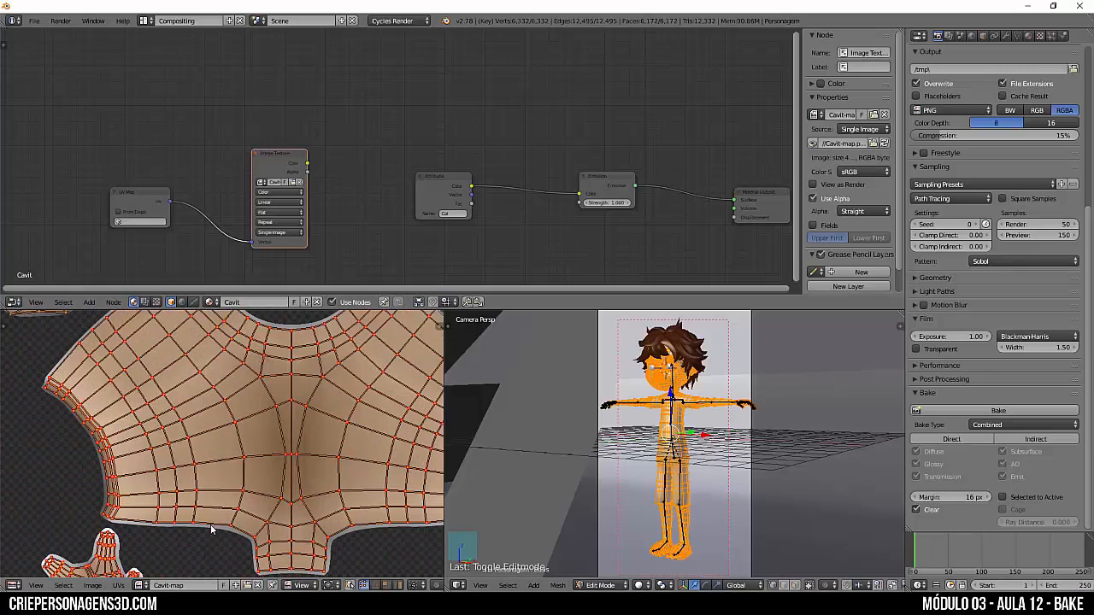
{"action": "scroll", "coordinate": [301, 483], "scroll_direction": "down", "scroll_amount": 3}
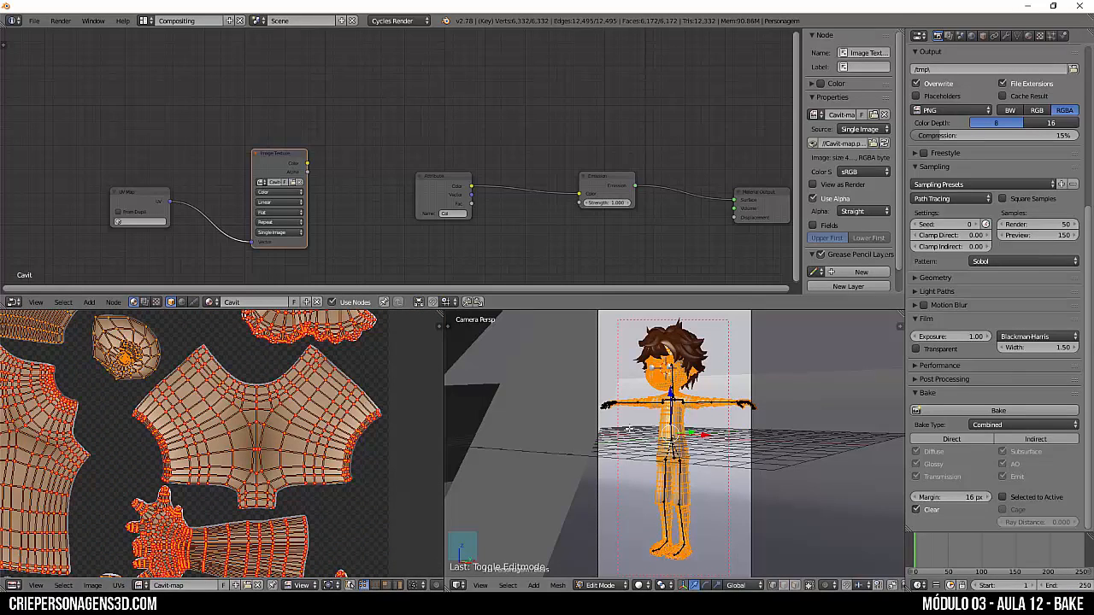
{"action": "scroll", "coordinate": [257, 427], "scroll_direction": "down", "scroll_amount": 4}
{"action": "key", "text": "a"}
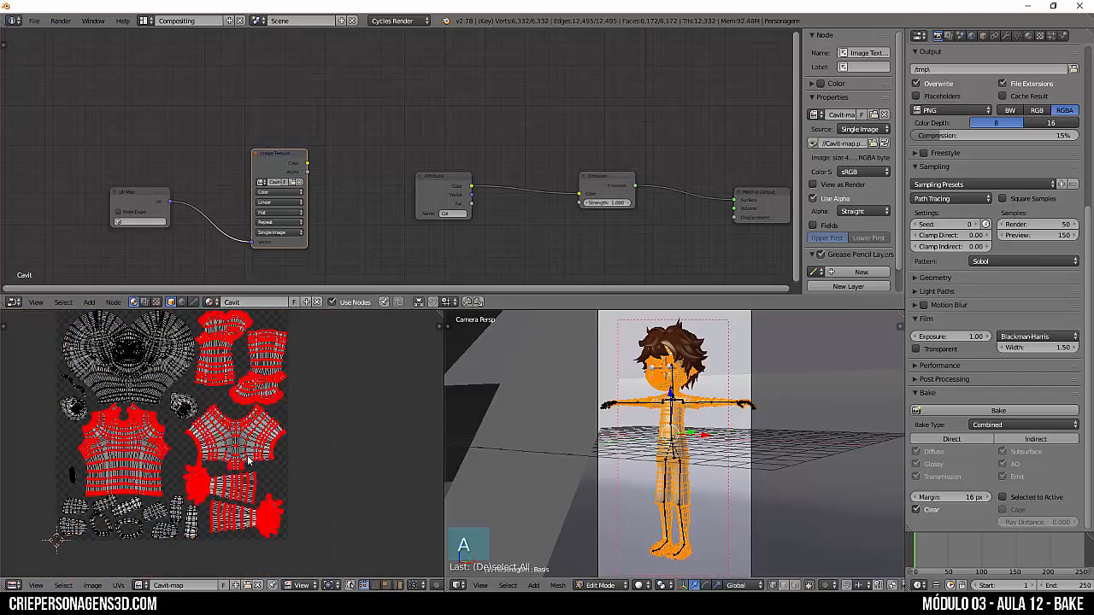
{"action": "key", "text": "a"}
{"action": "key", "text": "g"}
{"action": "left_click", "coordinate": [263, 452]}
{"action": "scroll", "coordinate": [265, 440], "scroll_direction": "up", "scroll_amount": 5}
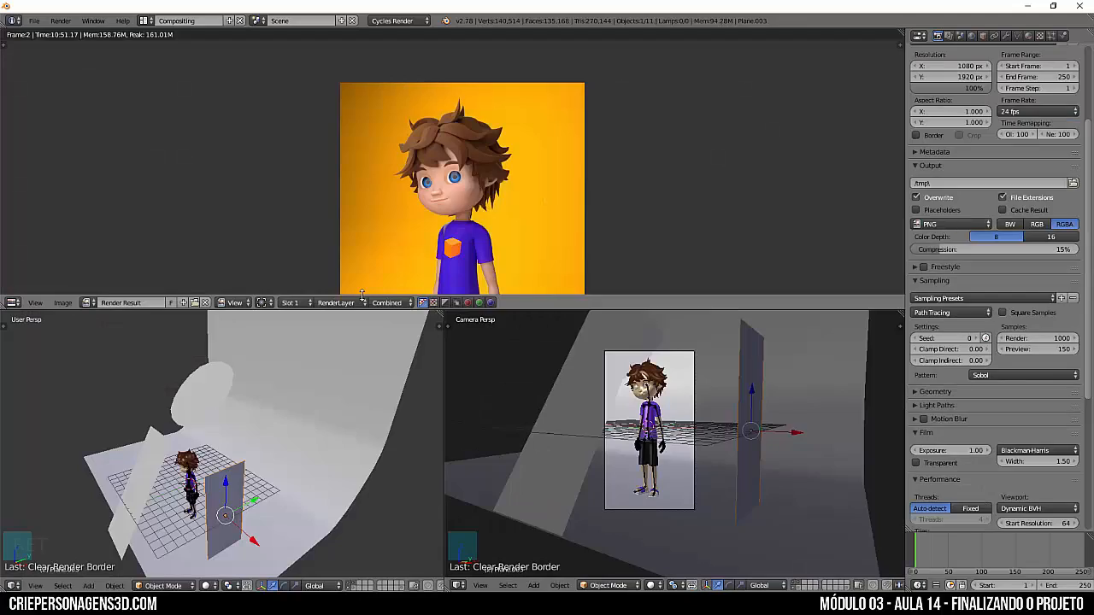
Open Imagem_final.png from the Render folder in the image viewer, examine the boy's face and shirt up close, and close it
{"action": "key", "text": "Return"}
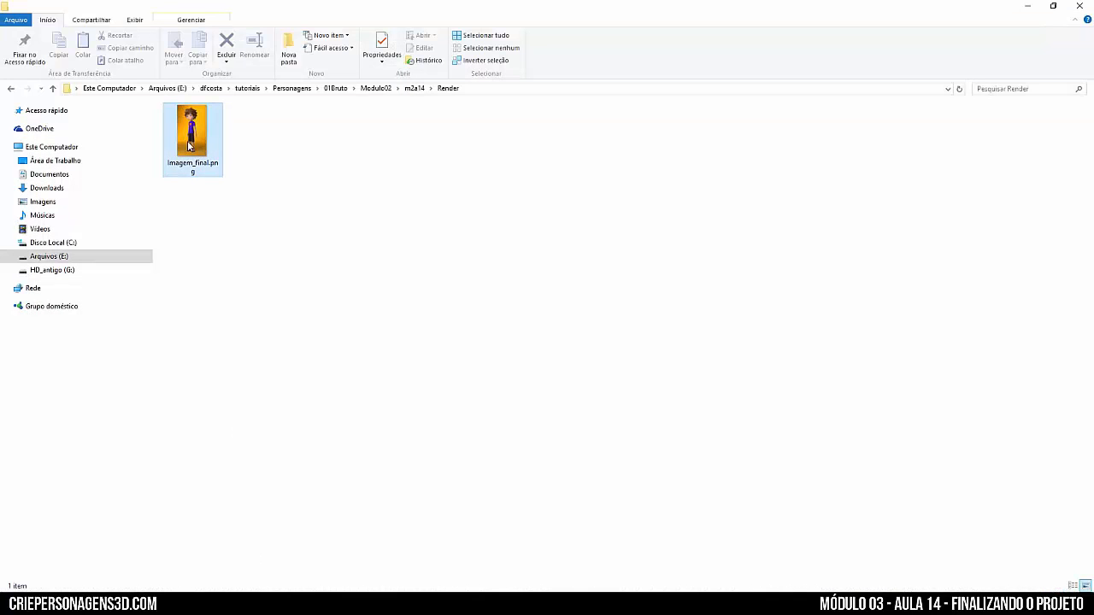
{"action": "double_click", "coordinate": [189, 147]}
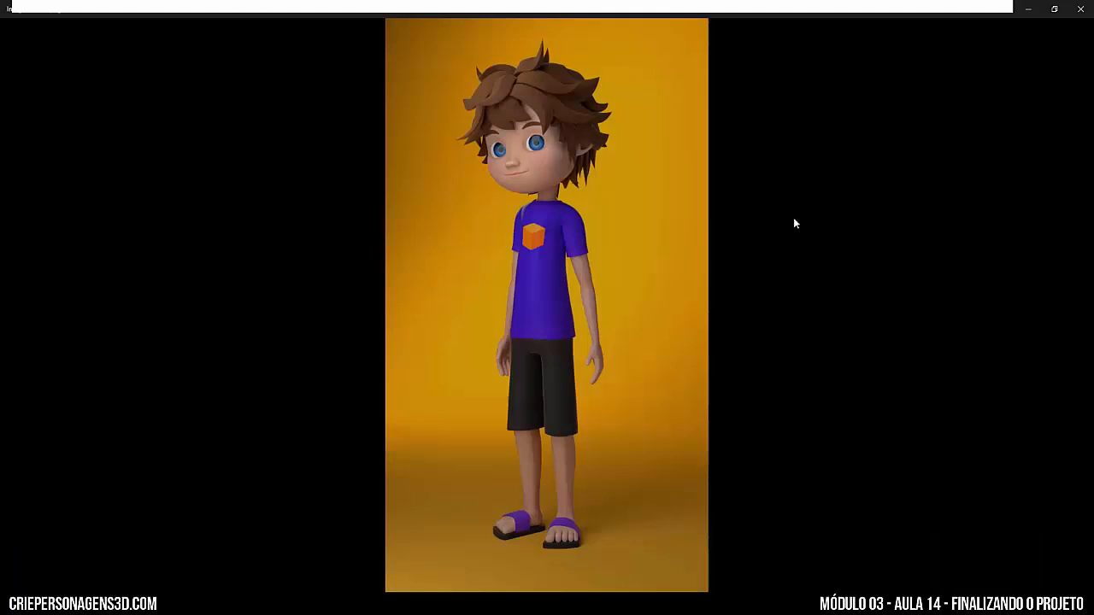
{"action": "scroll", "coordinate": [612, 260], "scroll_direction": "up", "scroll_amount": 5}
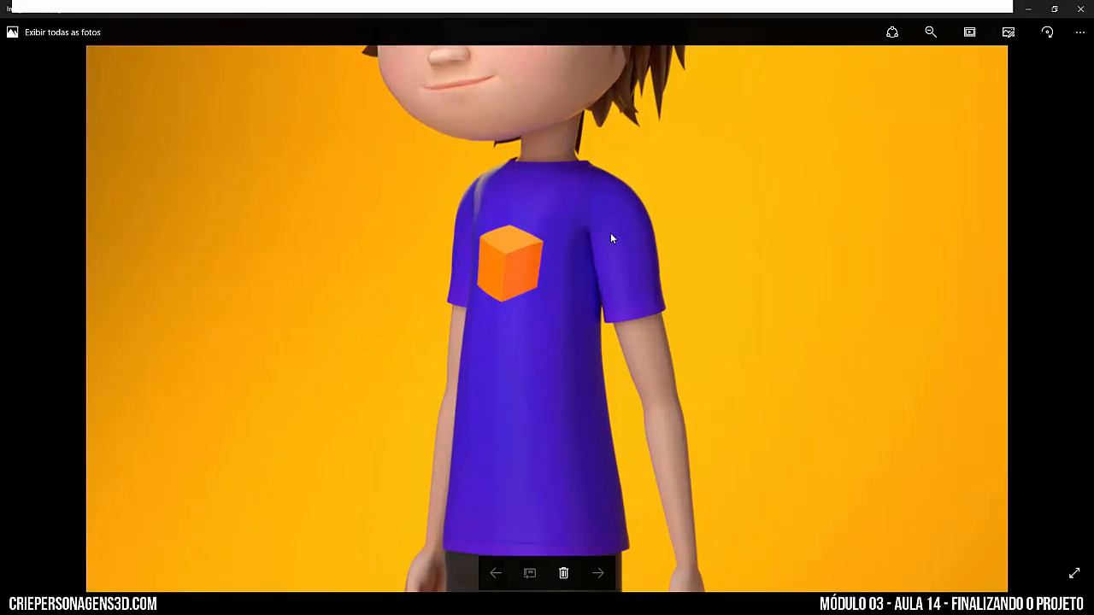
{"action": "scroll", "coordinate": [603, 243], "scroll_direction": "down", "scroll_amount": 5}
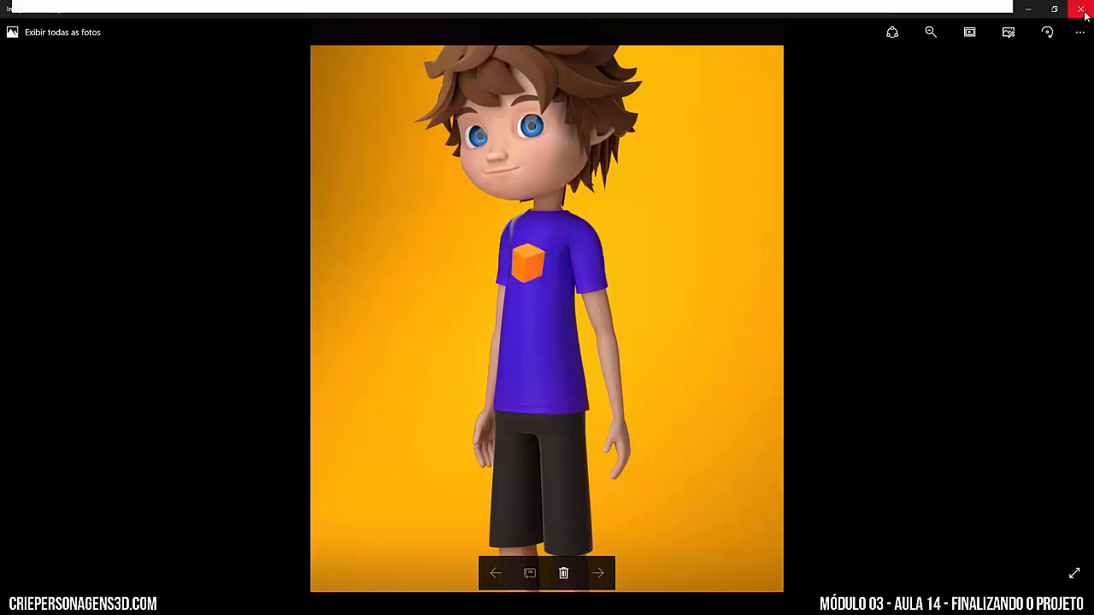
{"action": "left_click", "coordinate": [931, 32]}
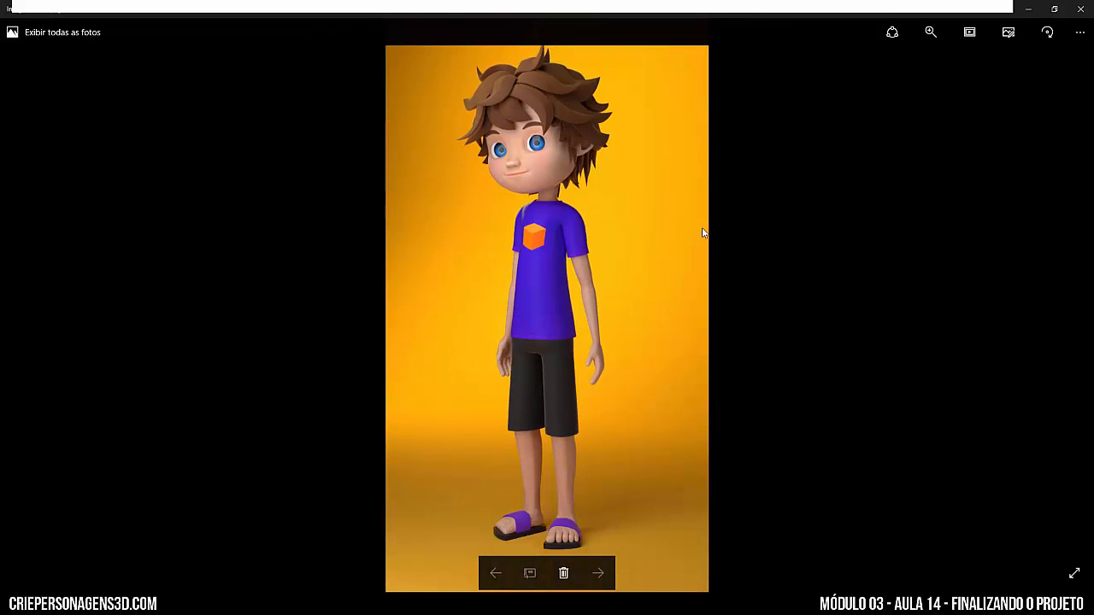
{"action": "double_click", "coordinate": [545, 127]}
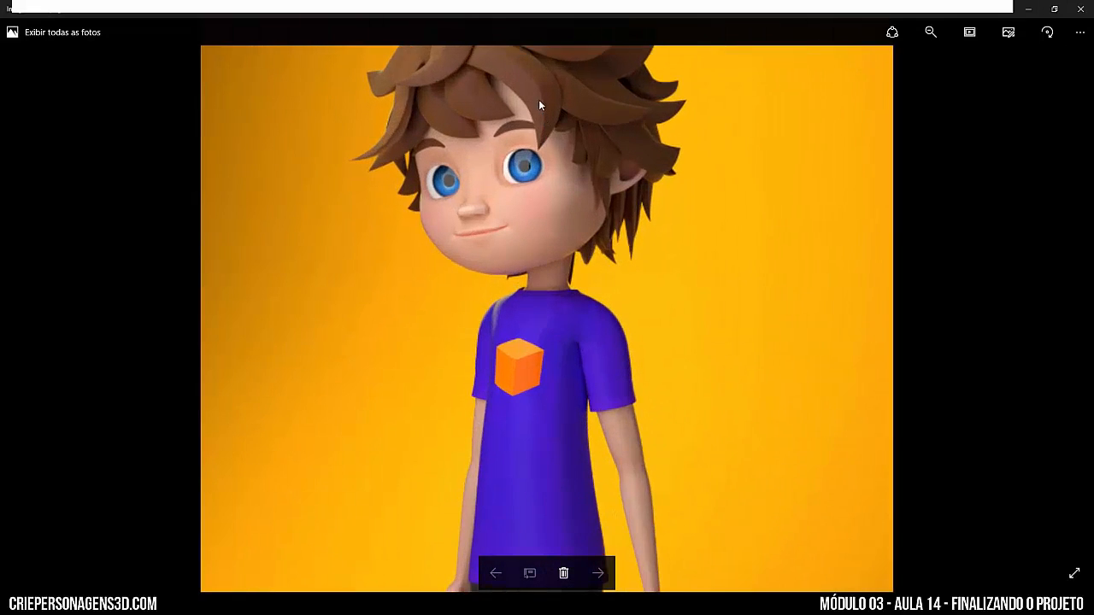
{"action": "scroll", "coordinate": [408, 406], "scroll_direction": "up", "scroll_amount": 2}
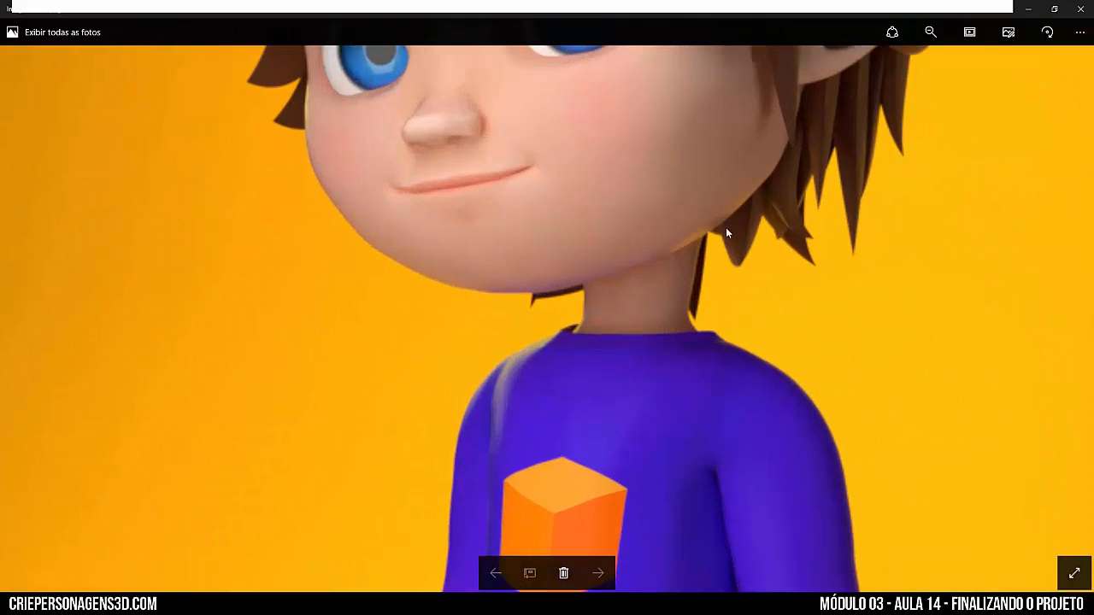
{"action": "left_click", "coordinate": [1080, 9]}
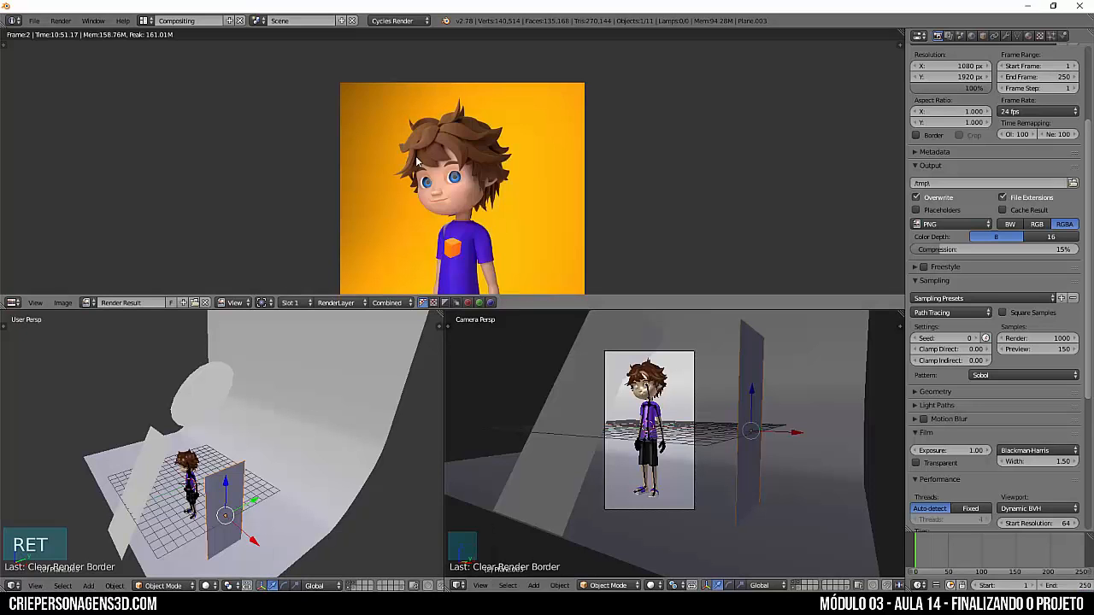
Examine the boy's face in the Render Result, and go to the render samples value
{"action": "scroll", "coordinate": [415, 156], "scroll_direction": "up", "scroll_amount": 4}
{"action": "middle_click_drag", "start_coordinate": [429, 105], "coordinate": [426, 84]}
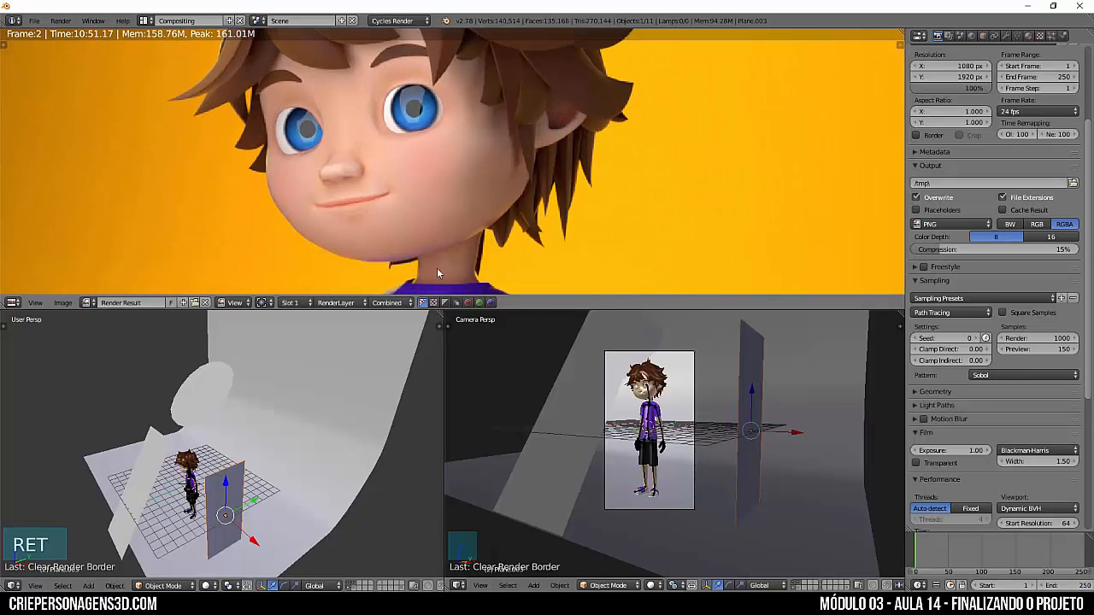
{"action": "left_click", "coordinate": [1031, 340]}
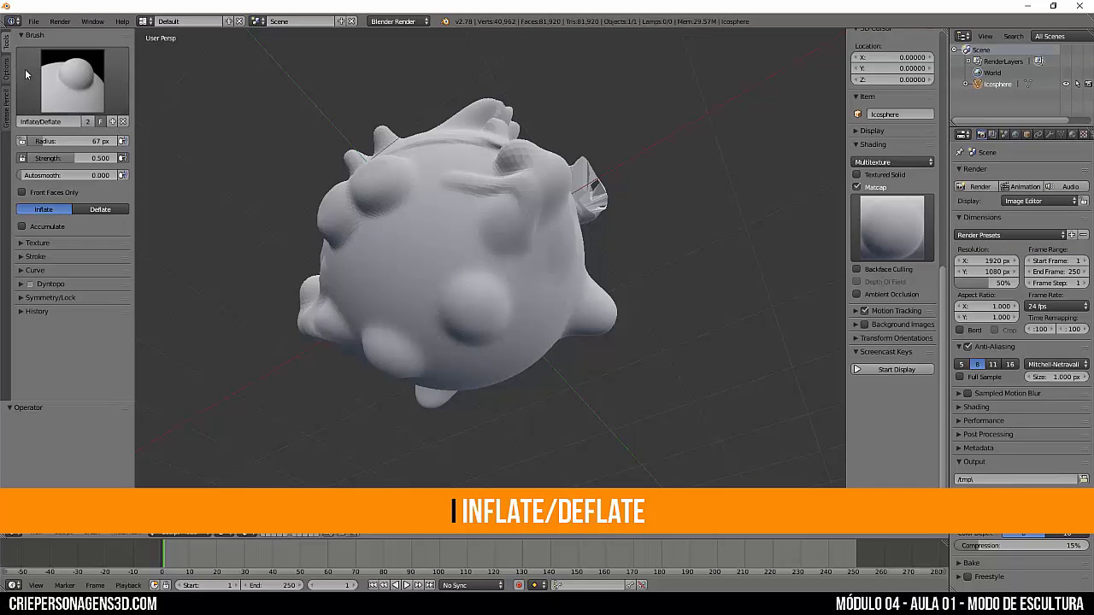
Choose the Inflate/Deflate sculpt brush and inflate the pointed knob on the side of the icosphere
{"action": "left_click", "coordinate": [27, 72]}
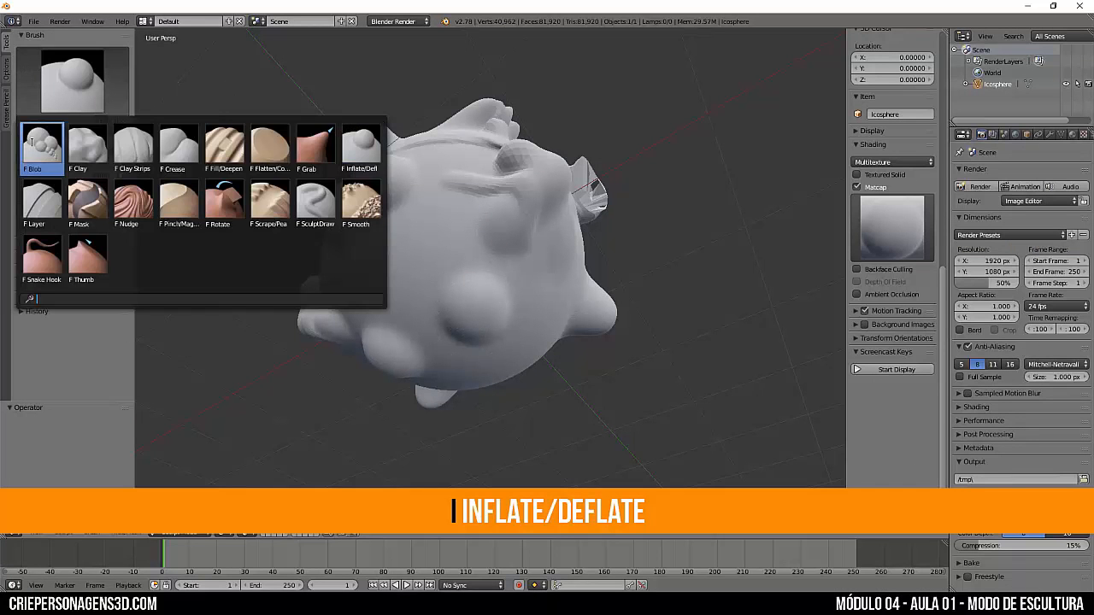
{"action": "key", "text": "i"}
{"action": "middle_click_drag", "start_coordinate": [555, 292], "coordinate": [613, 298]}
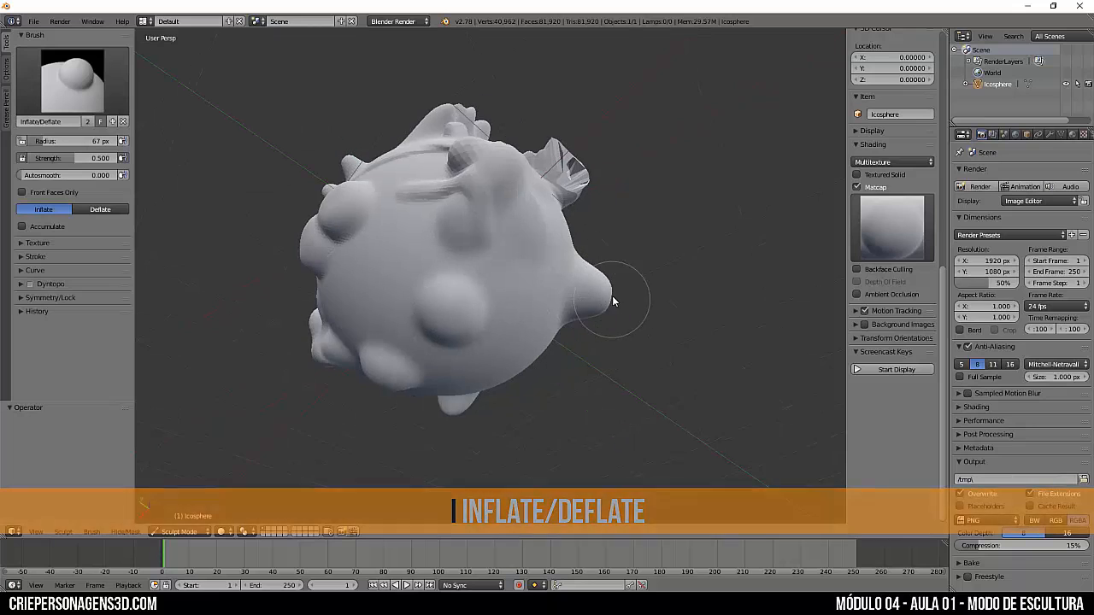
{"action": "mouse_move", "coordinate": [589, 292]}
{"action": "left_mouse_down"}
{"action": "mouse_move", "coordinate": [607, 291]}
{"action": "mouse_move", "coordinate": [620, 307]}
{"action": "mouse_move", "coordinate": [598, 316]}
{"action": "mouse_move", "coordinate": [603, 334]}
{"action": "left_mouse_up"}
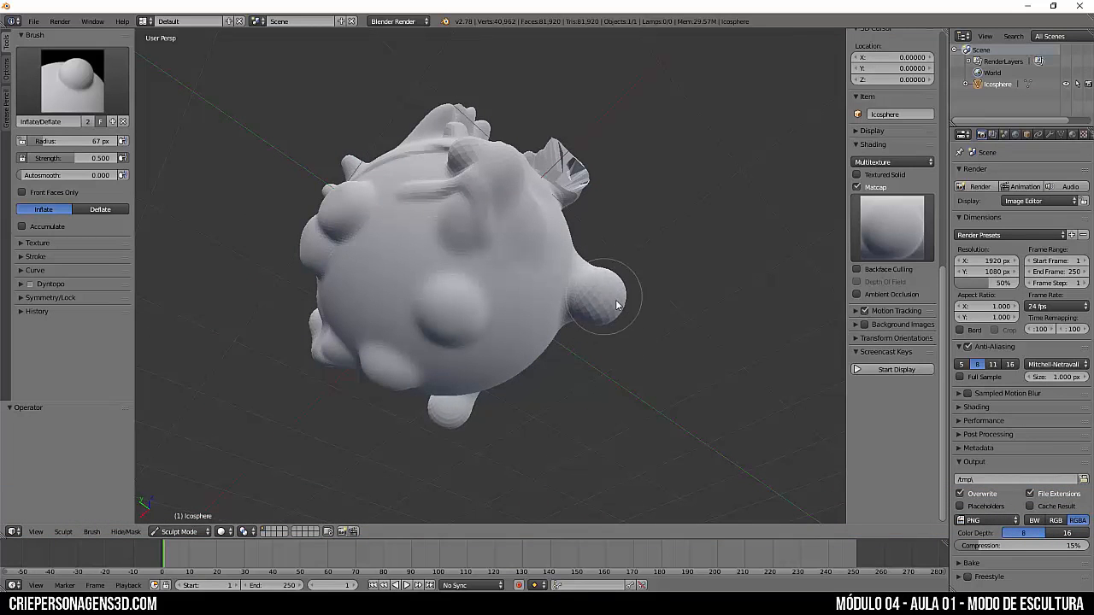
Set the Inflate/Deflate brush to Deflate and shrink the tip of the knob low on the icosphere's side
{"action": "mouse_move", "coordinate": [654, 354]}
{"action": "middle_mouse_down"}
{"action": "mouse_move", "coordinate": [608, 315]}
{"action": "mouse_move", "coordinate": [562, 317]}
{"action": "middle_mouse_up"}
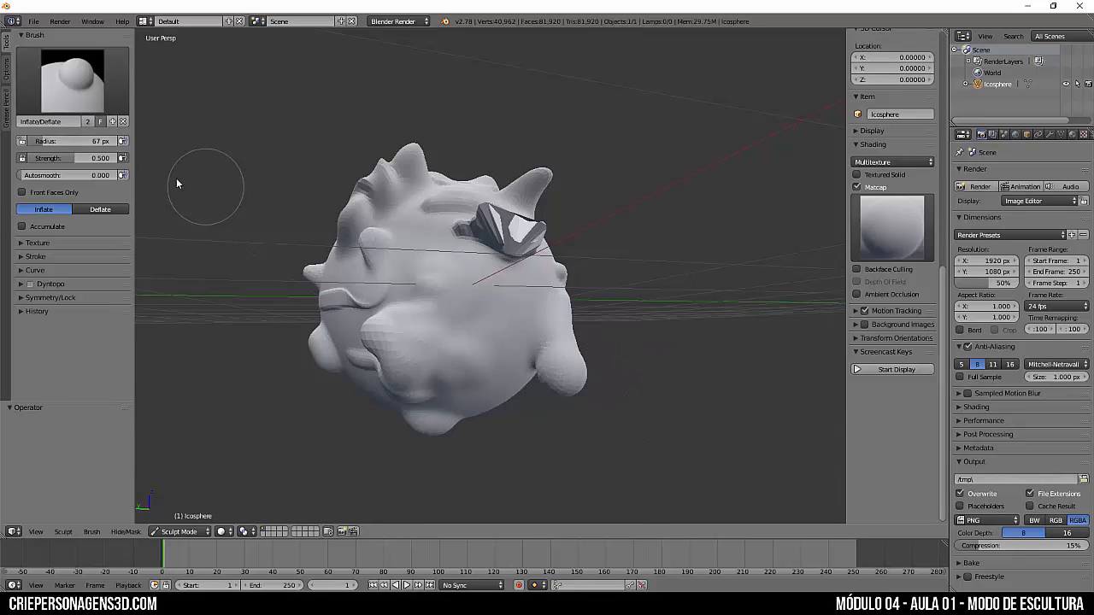
{"action": "left_click", "coordinate": [120, 213]}
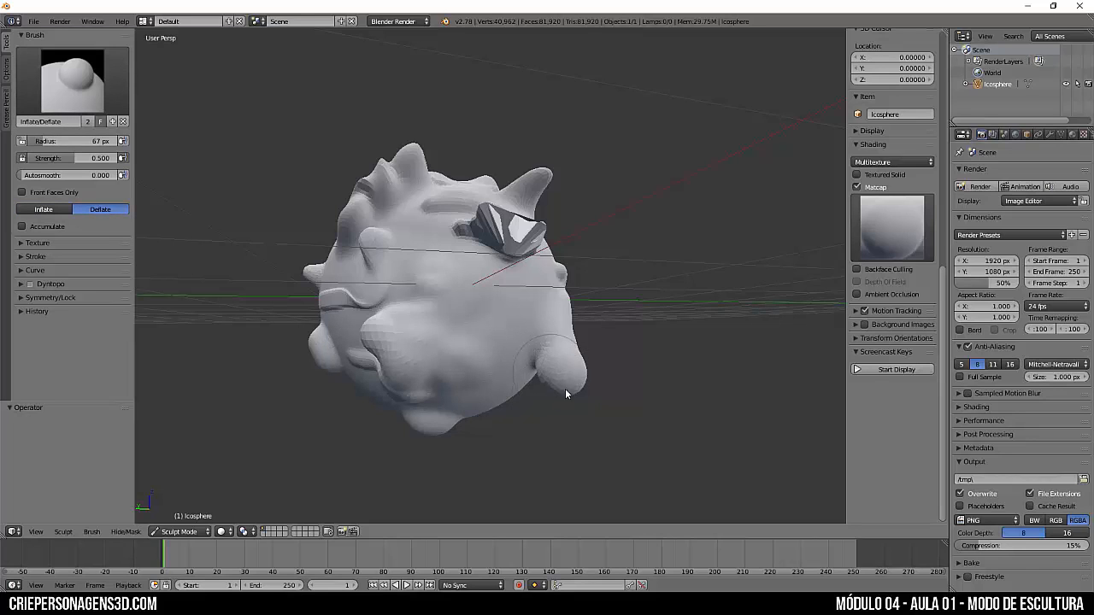
{"action": "left_click_drag", "start_coordinate": [586, 373], "coordinate": [577, 393]}
Choose the Layer sculpt brush and set its height to 0.1
{"action": "left_click", "coordinate": [62, 87]}
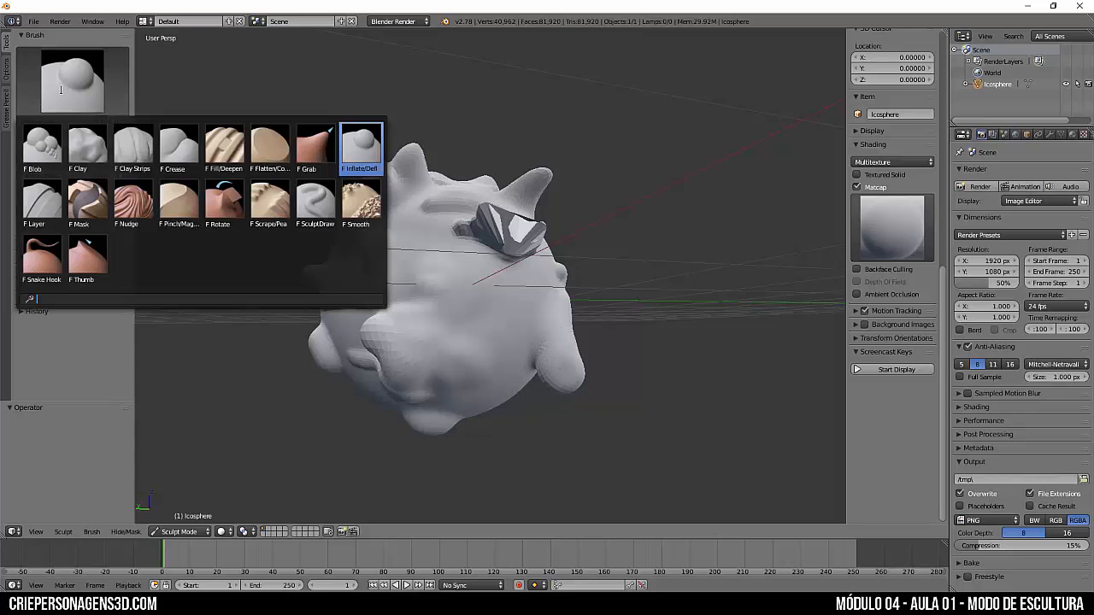
{"action": "left_click", "coordinate": [50, 199]}
{"action": "mouse_move", "coordinate": [534, 313]}
{"action": "middle_mouse_down"}
{"action": "mouse_move", "coordinate": [485, 289]}
{"action": "mouse_move", "coordinate": [495, 298]}
{"action": "middle_mouse_up"}
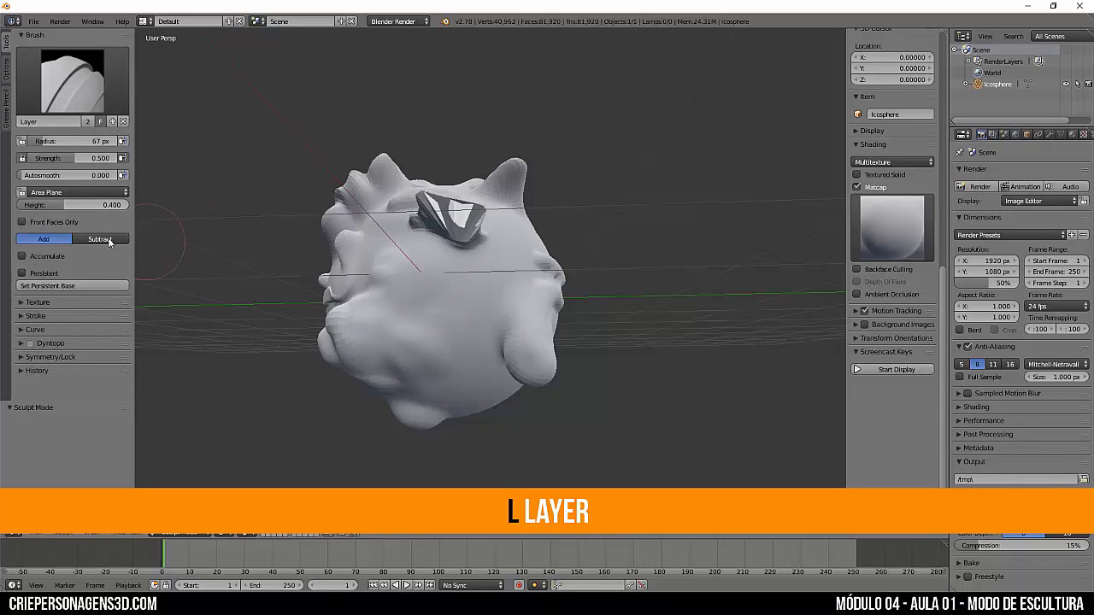
{"action": "left_click", "coordinate": [101, 207]}
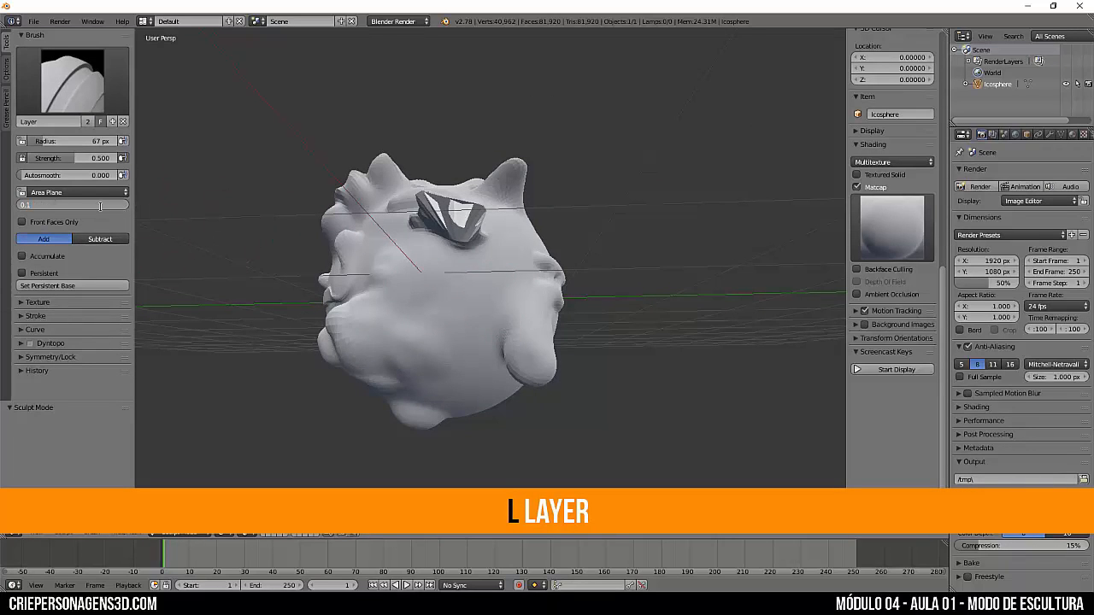
{"action": "key", "text": "Return"}
Sculpt a raised flat Layer band across the icosphere below the faceted crest, and view its stepped edge from below
{"action": "middle_click_drag", "start_coordinate": [426, 290], "coordinate": [495, 266]}
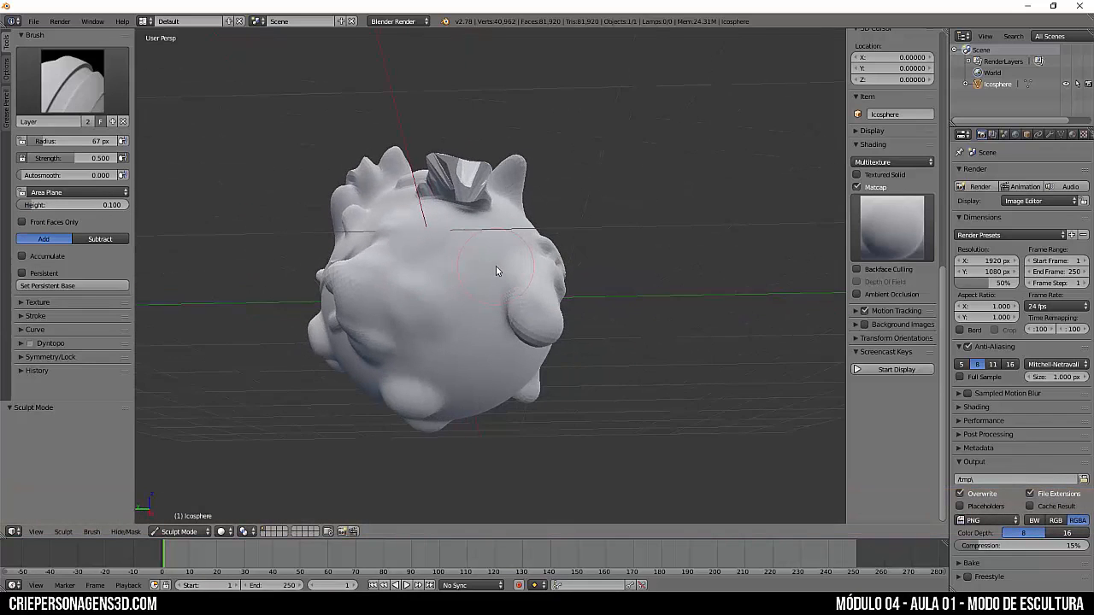
{"action": "scroll", "coordinate": [495, 270], "scroll_direction": "up", "scroll_amount": 3}
{"action": "mouse_move", "coordinate": [469, 250]}
{"action": "left_mouse_down"}
{"action": "mouse_move", "coordinate": [342, 257]}
{"action": "mouse_move", "coordinate": [473, 246]}
{"action": "left_mouse_up"}
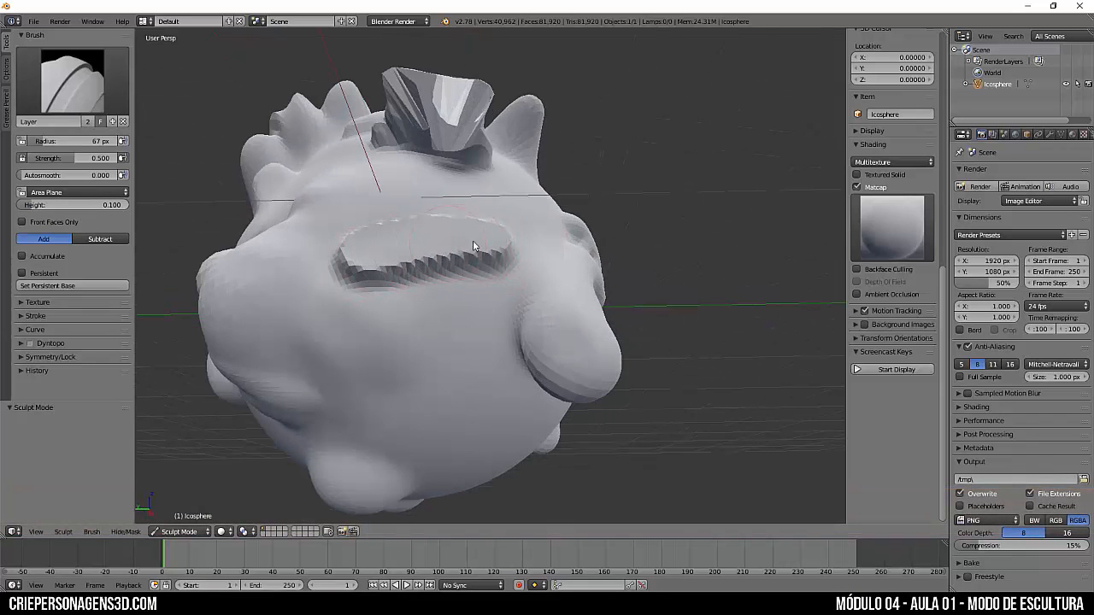
{"action": "middle_click_drag", "start_coordinate": [496, 301], "coordinate": [525, 319]}
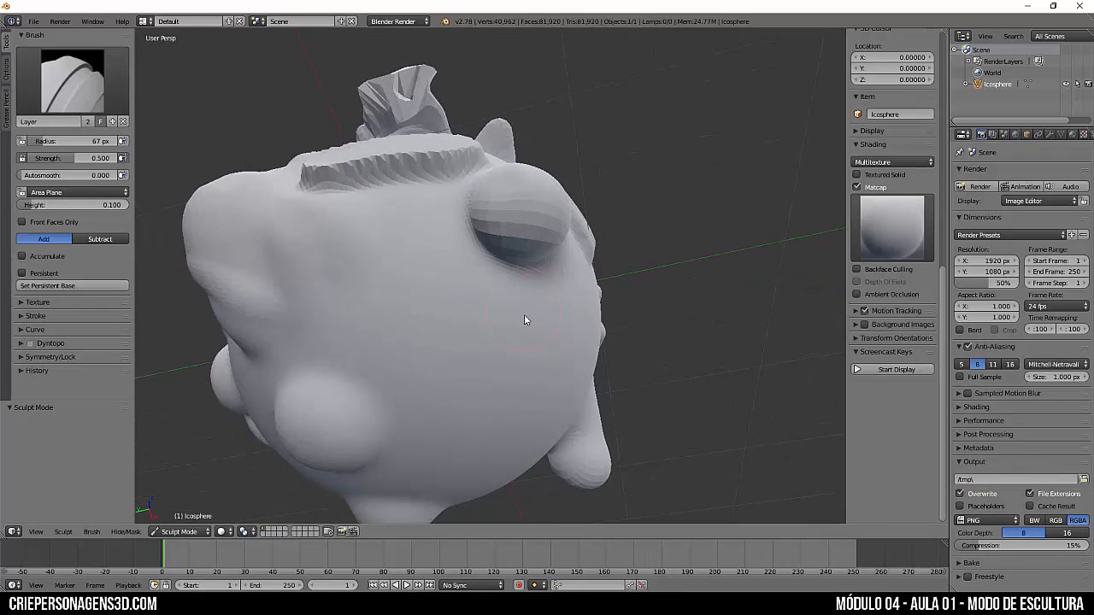
Sculpt another raised Layer band across the smooth area below the faceted side knob of the icosphere
{"action": "mouse_move", "coordinate": [577, 308]}
{"action": "left_mouse_down"}
{"action": "mouse_move", "coordinate": [564, 357]}
{"action": "mouse_move", "coordinate": [519, 415]}
{"action": "mouse_move", "coordinate": [469, 454]}
{"action": "mouse_move", "coordinate": [412, 474]}
{"action": "left_mouse_up"}
{"action": "mouse_move", "coordinate": [549, 415]}
{"action": "middle_mouse_down"}
{"action": "mouse_move", "coordinate": [553, 433]}
{"action": "mouse_move", "coordinate": [574, 370]}
{"action": "middle_mouse_up"}
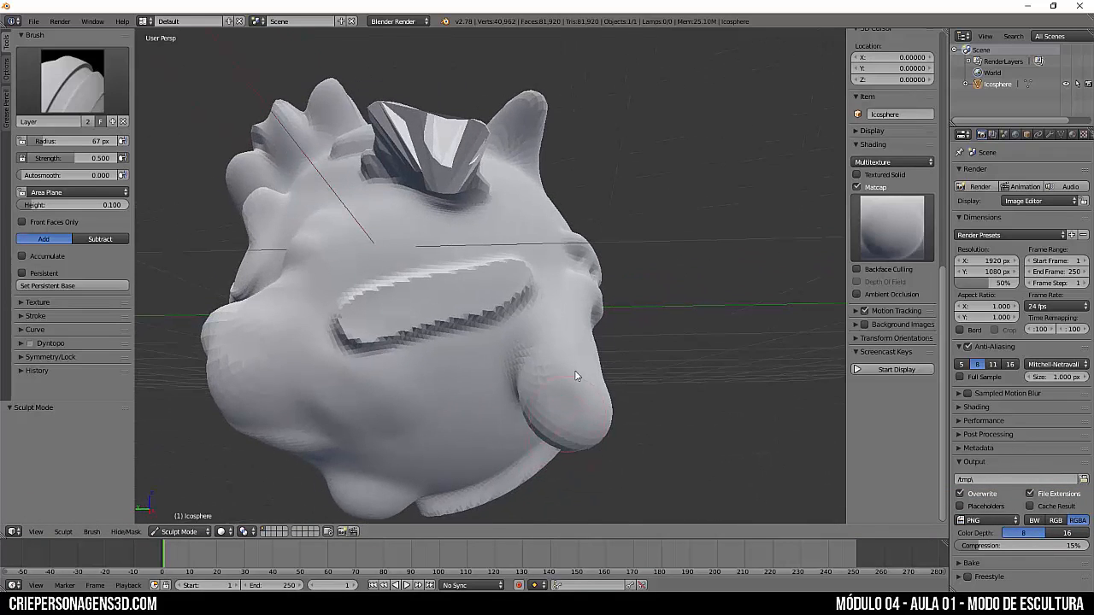
{"action": "middle_click_drag", "start_coordinate": [583, 417], "coordinate": [525, 388]}
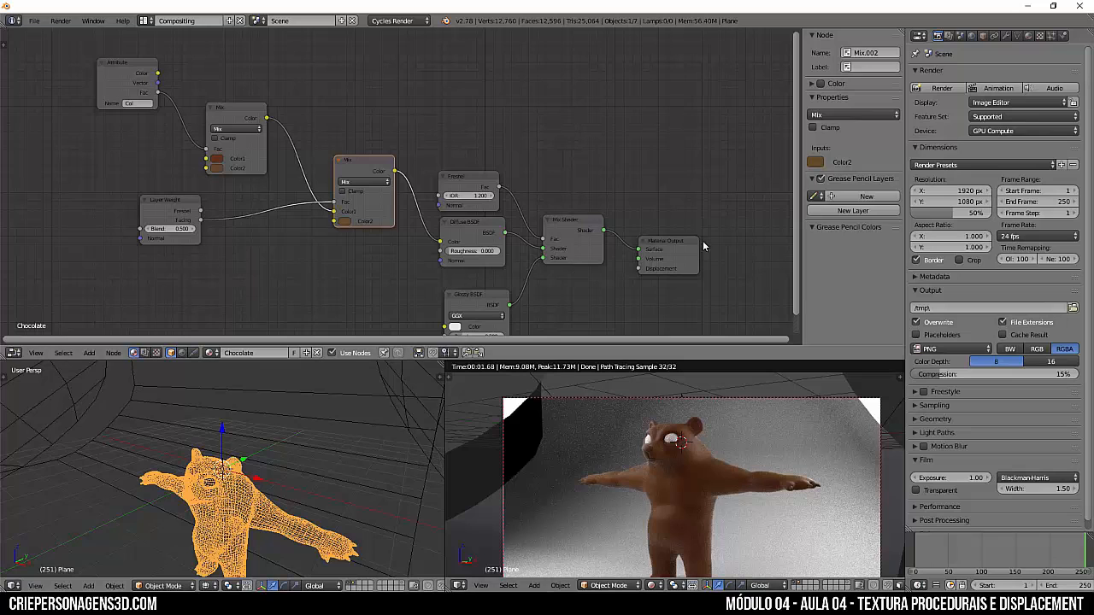
Move the Material Output node away from the Mix Shader and add a Noise Texture node below the shader nodes
{"action": "left_click_drag", "start_coordinate": [681, 255], "coordinate": [744, 240]}
{"action": "middle_click_drag", "start_coordinate": [744, 240], "coordinate": [576, 178]}
{"action": "key", "text": "shift+a"}
{"action": "mouse_move", "coordinate": [422, 229]}
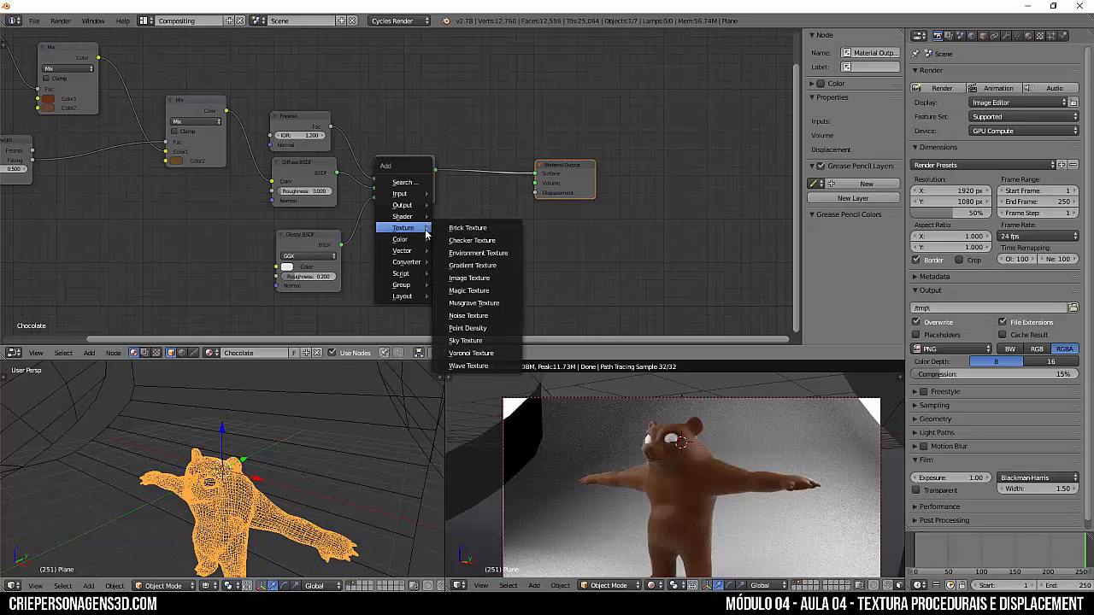
{"action": "left_click", "coordinate": [468, 315]}
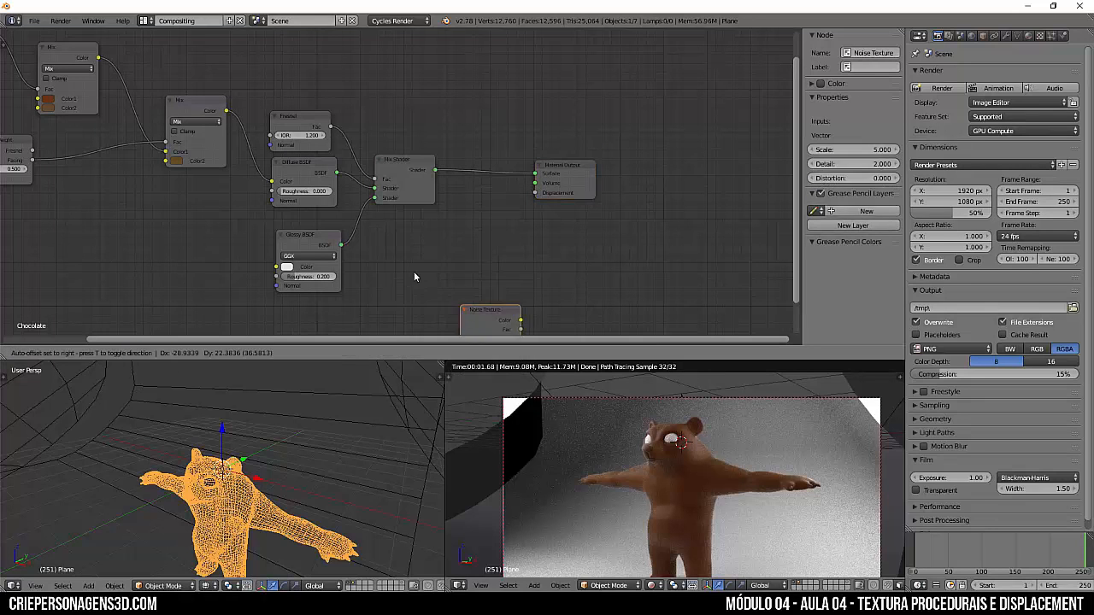
{"action": "left_click", "coordinate": [387, 263]}
Add a Math node beside the Noise Texture, connect the noise Fac output to its first value, and set the operation to Multiply
{"action": "scroll", "coordinate": [427, 195], "scroll_direction": "up", "scroll_amount": 2}
{"action": "key", "text": "shift+a"}
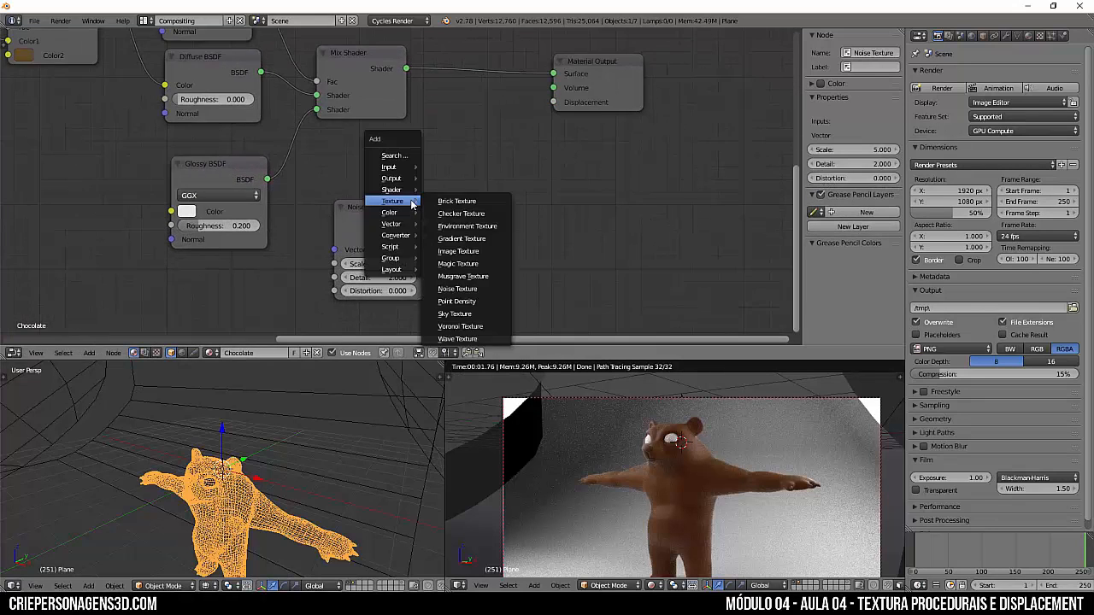
{"action": "mouse_move", "coordinate": [403, 237]}
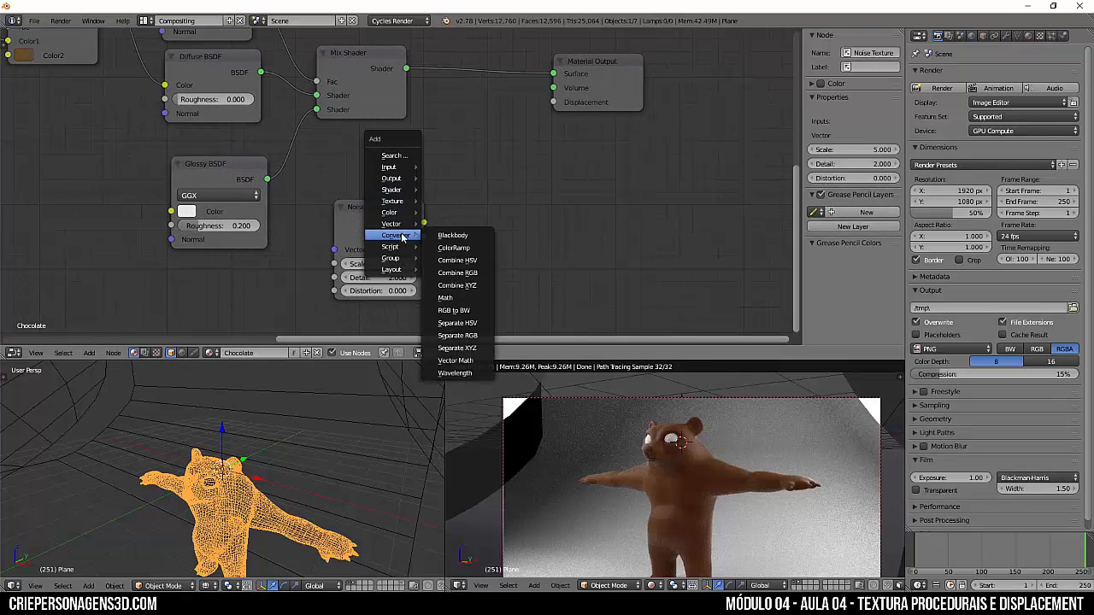
{"action": "left_click", "coordinate": [446, 297]}
{"action": "left_click", "coordinate": [496, 205]}
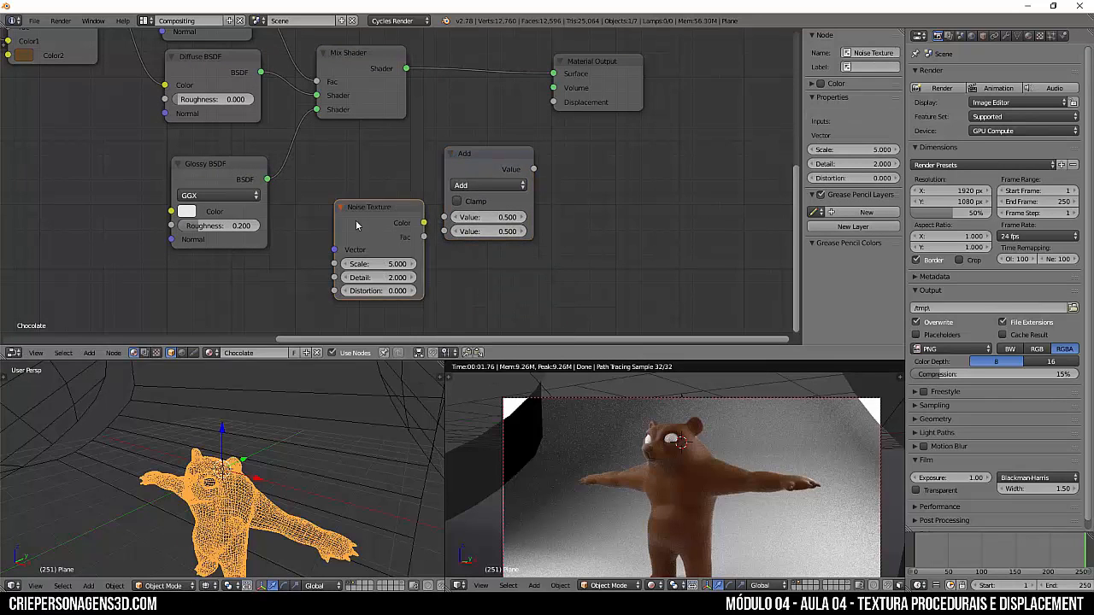
{"action": "left_click_drag", "start_coordinate": [415, 250], "coordinate": [445, 217]}
{"action": "left_click", "coordinate": [487, 184]}
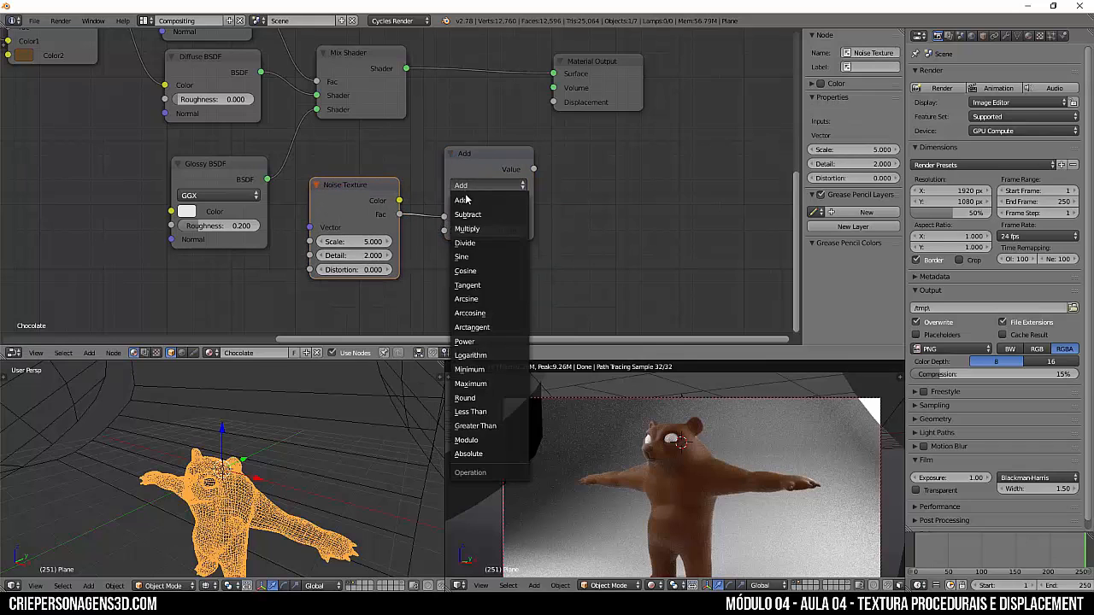
{"action": "left_click", "coordinate": [478, 231]}
Move the Material Output node farther from the Mix Shader and switch the camera viewport to Material shading
{"action": "middle_click_drag", "start_coordinate": [577, 97], "coordinate": [524, 216]}
{"action": "left_click_drag", "start_coordinate": [525, 215], "coordinate": [626, 204]}
{"action": "middle_click_drag", "start_coordinate": [515, 218], "coordinate": [483, 160]}
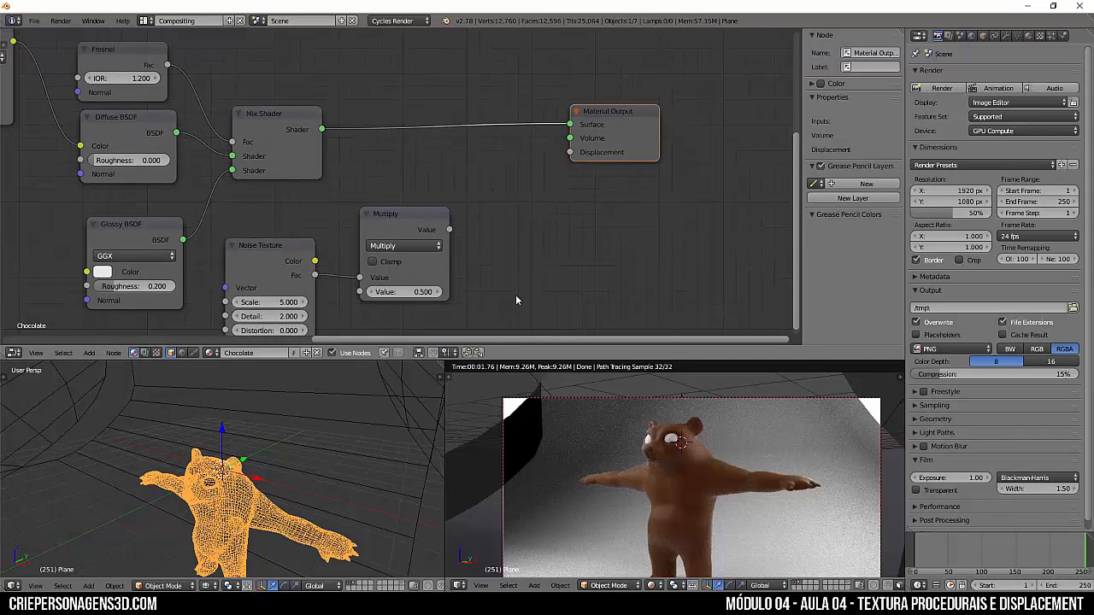
{"action": "left_click", "coordinate": [651, 586]}
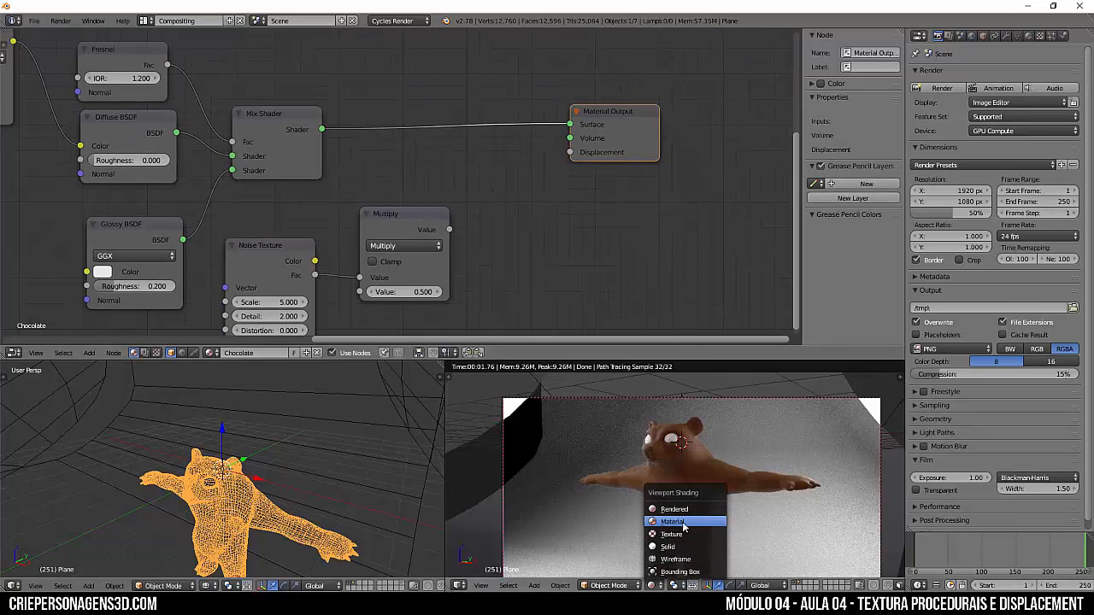
{"action": "left_click", "coordinate": [672, 521]}
Duplicate the Diffuse BSDF, connect the Multiply value to the copy's Color, and link its BSDF output to the Material Output's Surface
{"action": "left_click", "coordinate": [150, 150]}
{"action": "key", "text": "shift+d"}
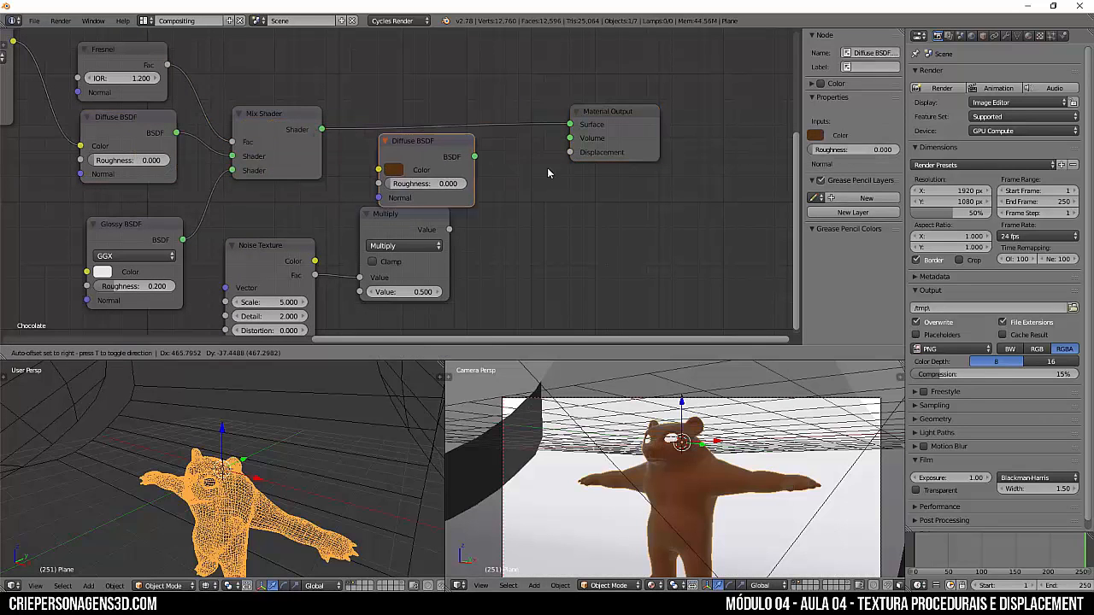
{"action": "left_click", "coordinate": [638, 213]}
{"action": "left_click_drag", "start_coordinate": [450, 229], "coordinate": [491, 211]}
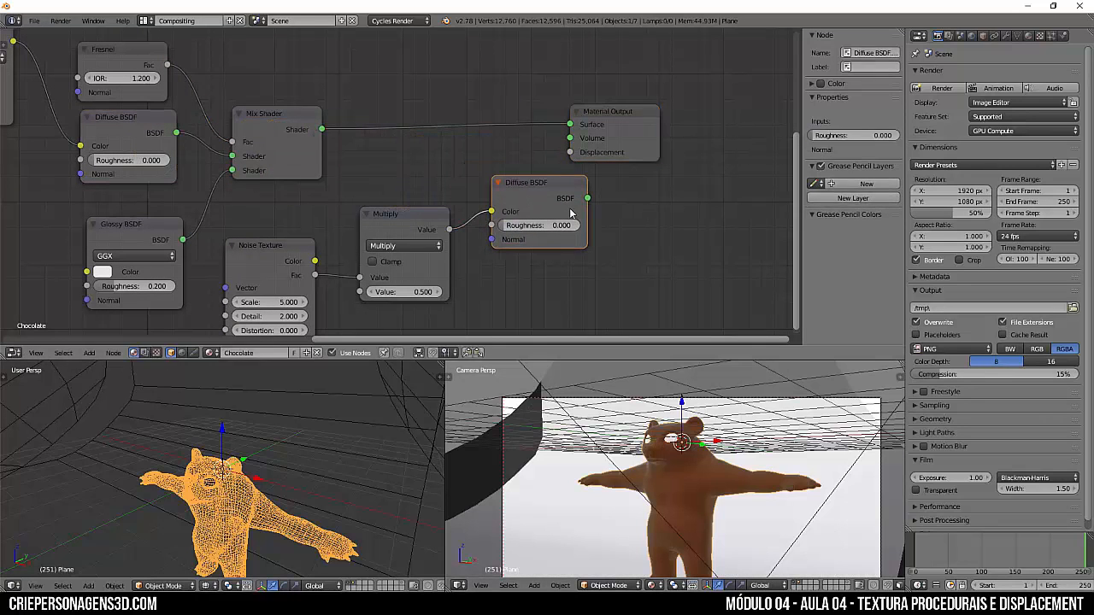
{"action": "left_click_drag", "start_coordinate": [587, 197], "coordinate": [570, 125]}
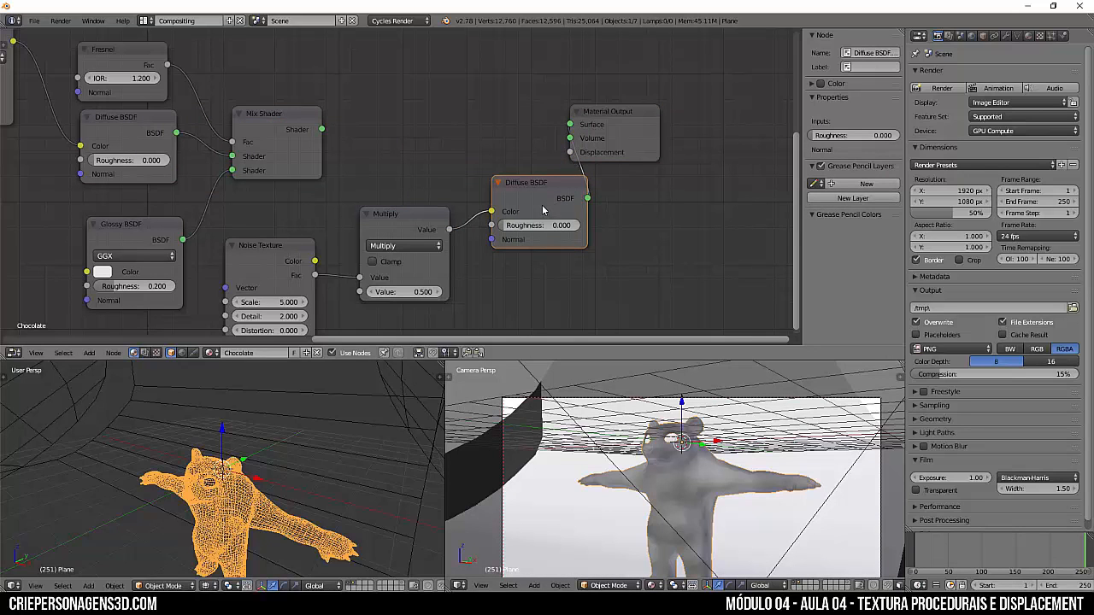
Move the duplicated Diffuse BSDF up beside the Material Output and open the Noise Texture's Scale value for editing
{"action": "left_click_drag", "start_coordinate": [542, 209], "coordinate": [483, 120]}
{"action": "scroll", "coordinate": [676, 487], "scroll_direction": "up", "scroll_amount": 2}
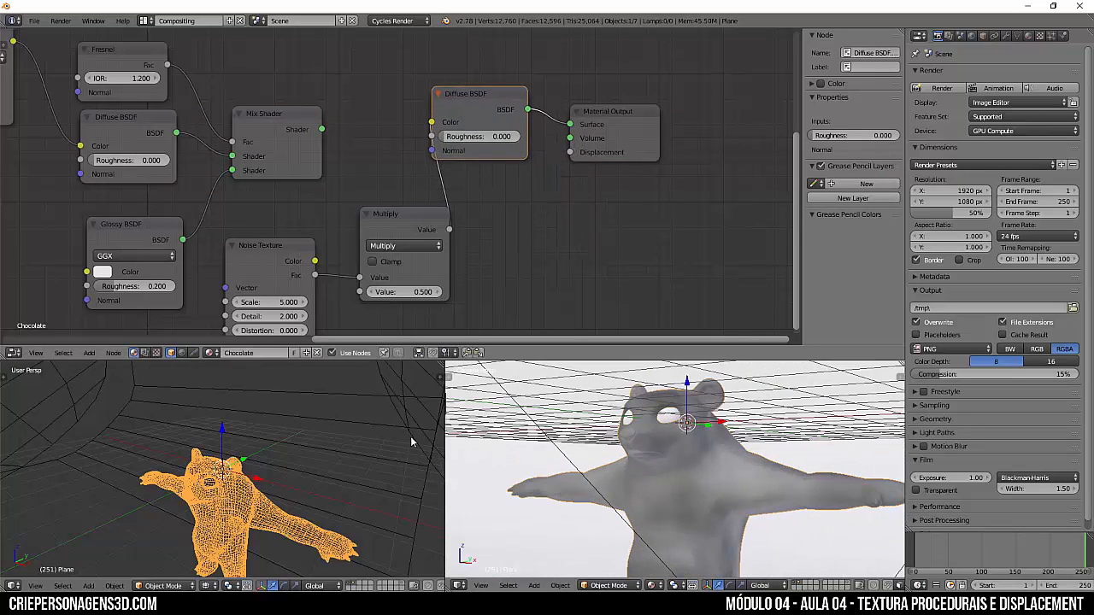
{"action": "double_click", "coordinate": [269, 301]}
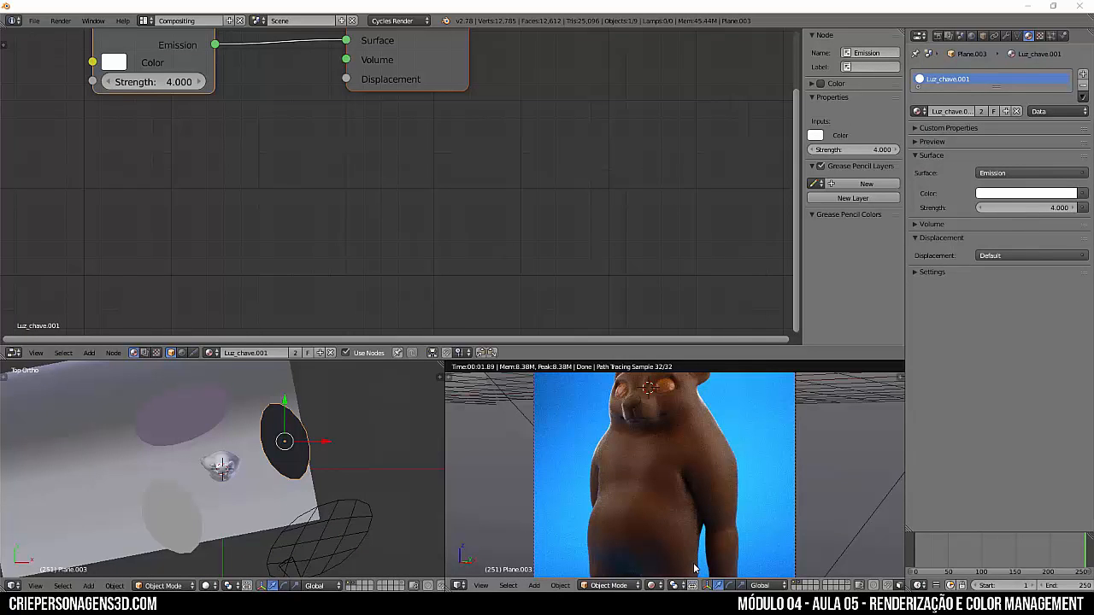
Expand the scene's Color Management settings and review the available Display Device options
{"action": "scroll", "coordinate": [703, 489], "scroll_direction": "down", "scroll_amount": 2}
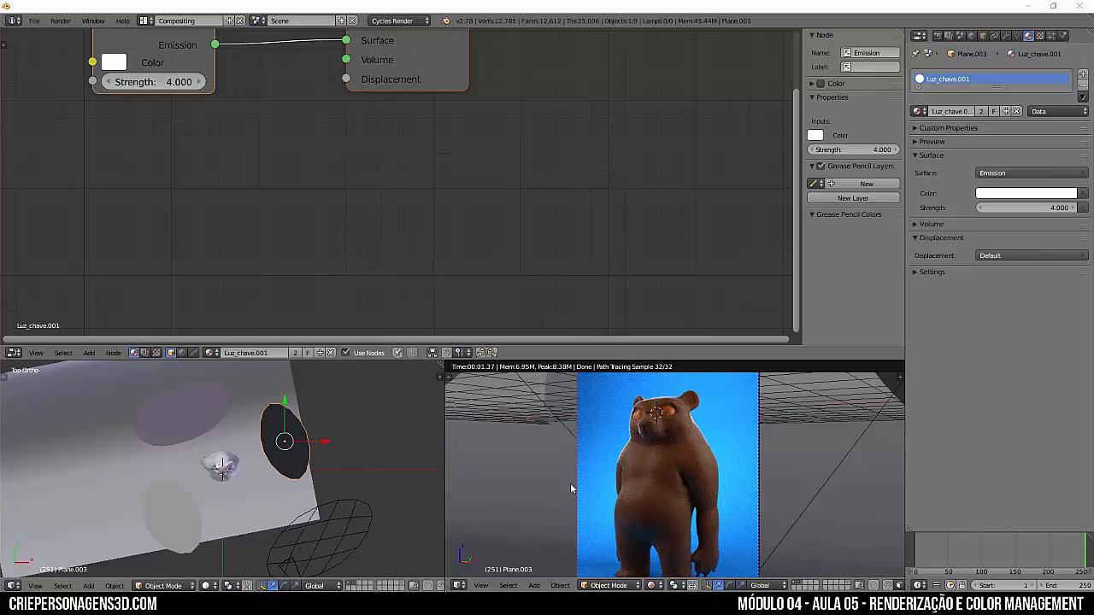
{"action": "left_click", "coordinate": [959, 35]}
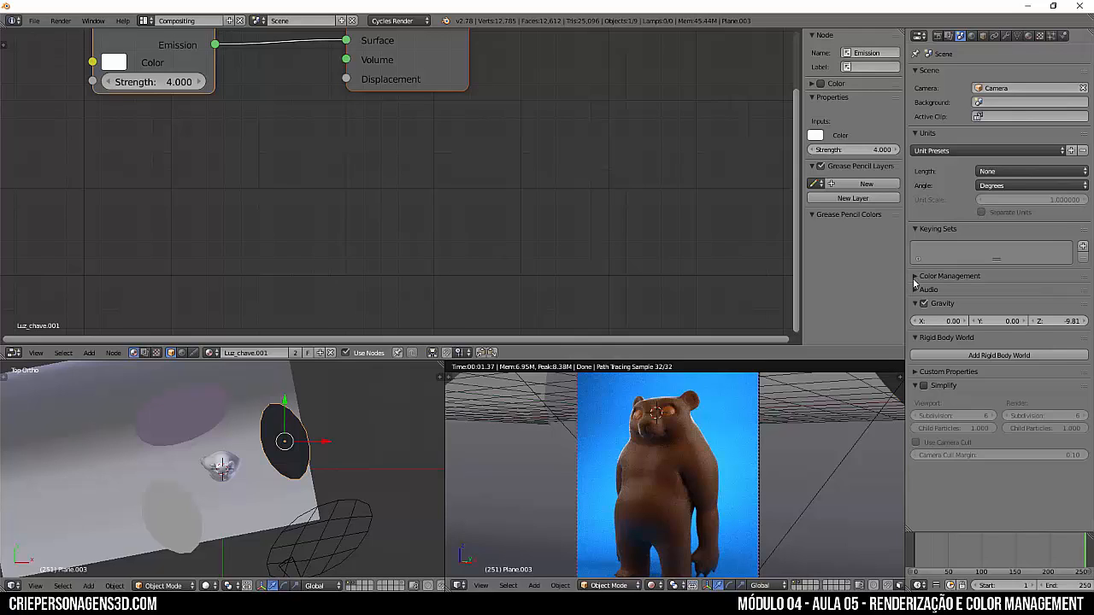
{"action": "left_click", "coordinate": [915, 276]}
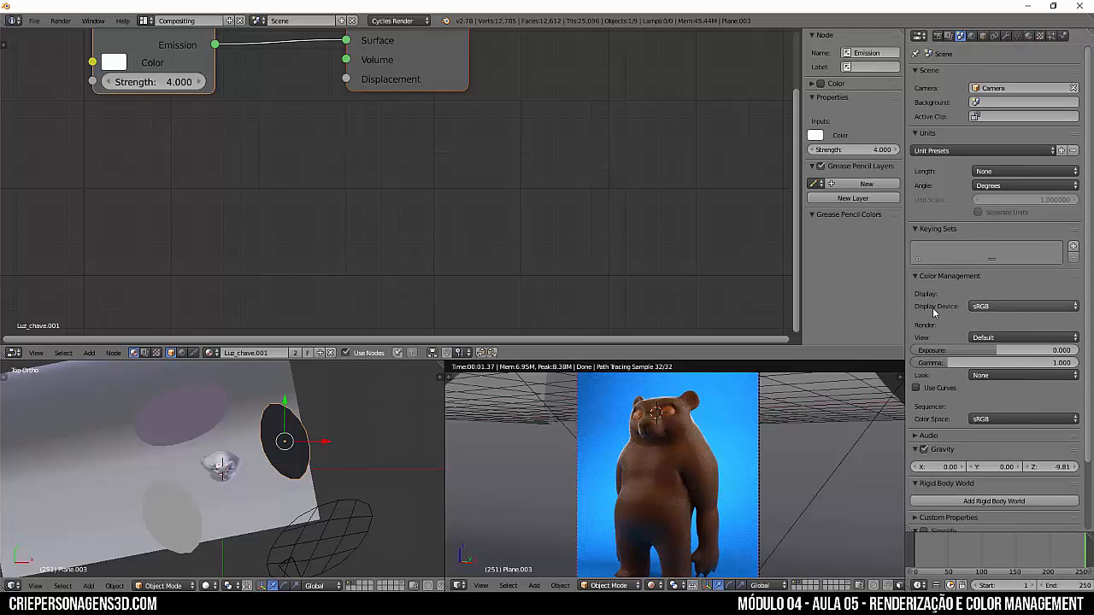
{"action": "left_click", "coordinate": [1019, 307]}
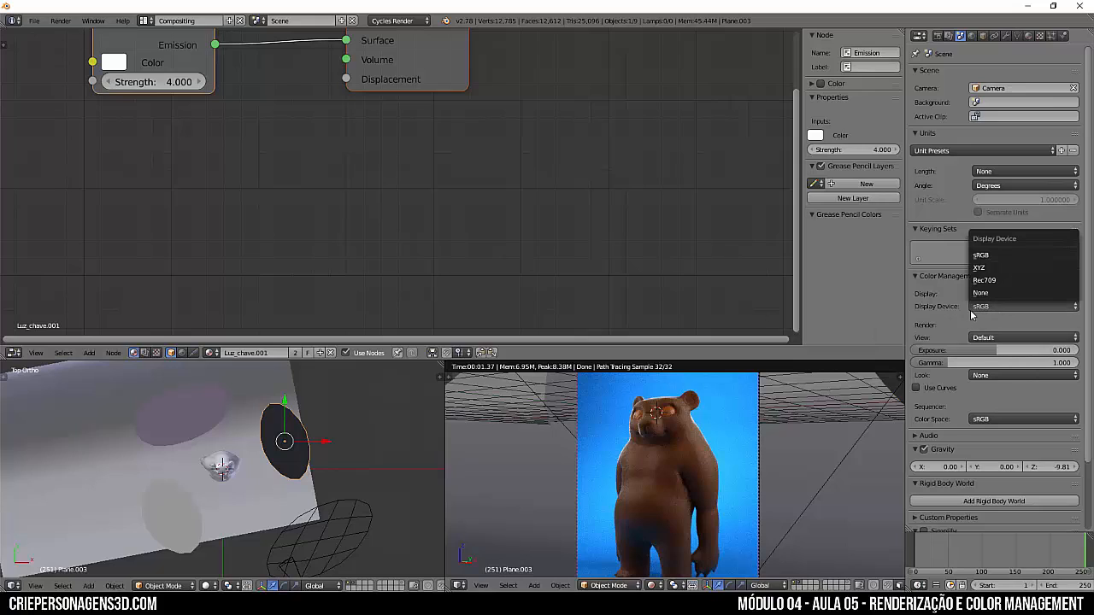
{"action": "left_click", "coordinate": [979, 310]}
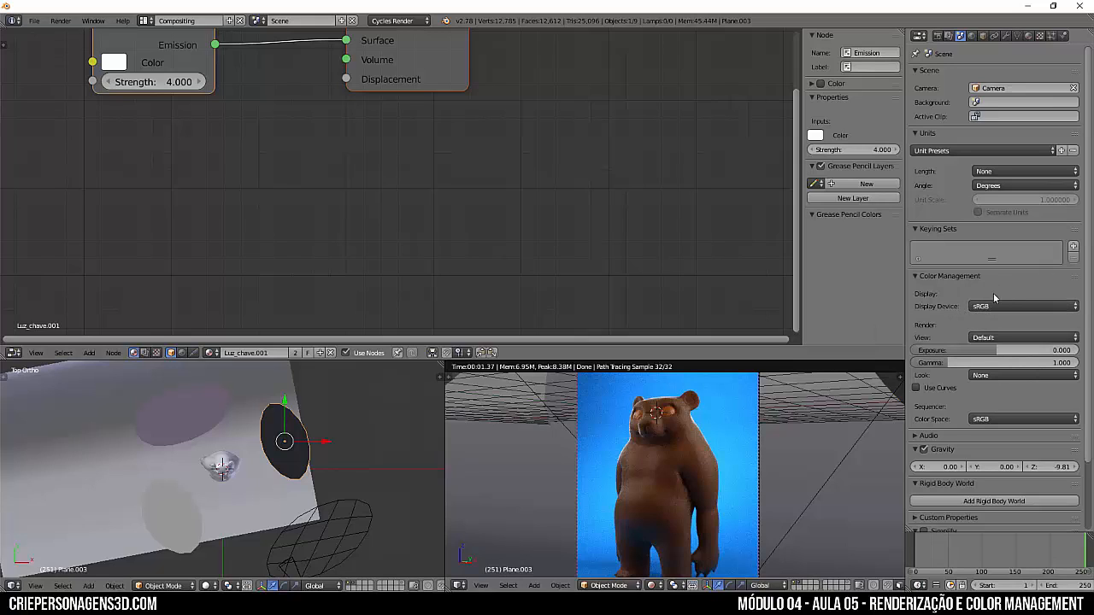
{"action": "left_click", "coordinate": [993, 306]}
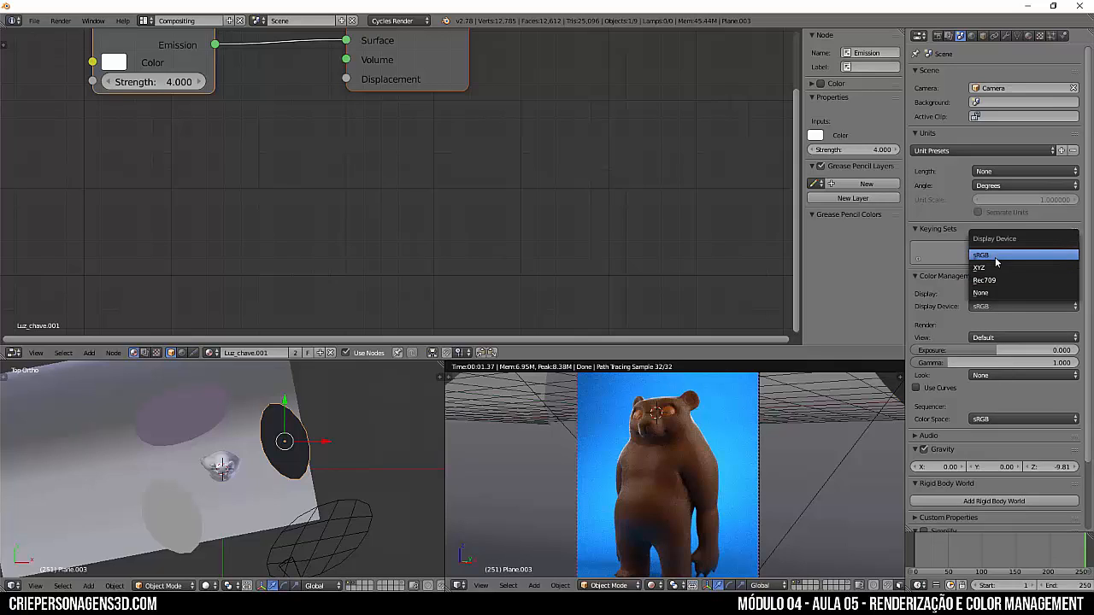
{"action": "left_click", "coordinate": [1024, 319]}
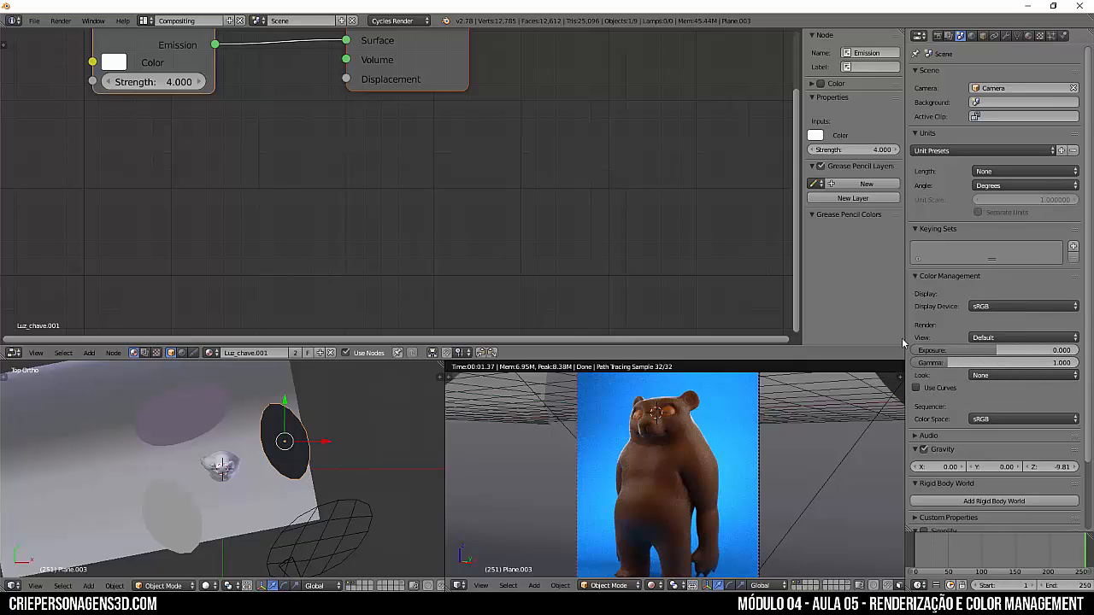
Try render exposures of 1 and 2 in Color Management, and return the exposure to 0
{"action": "left_click", "coordinate": [975, 350]}
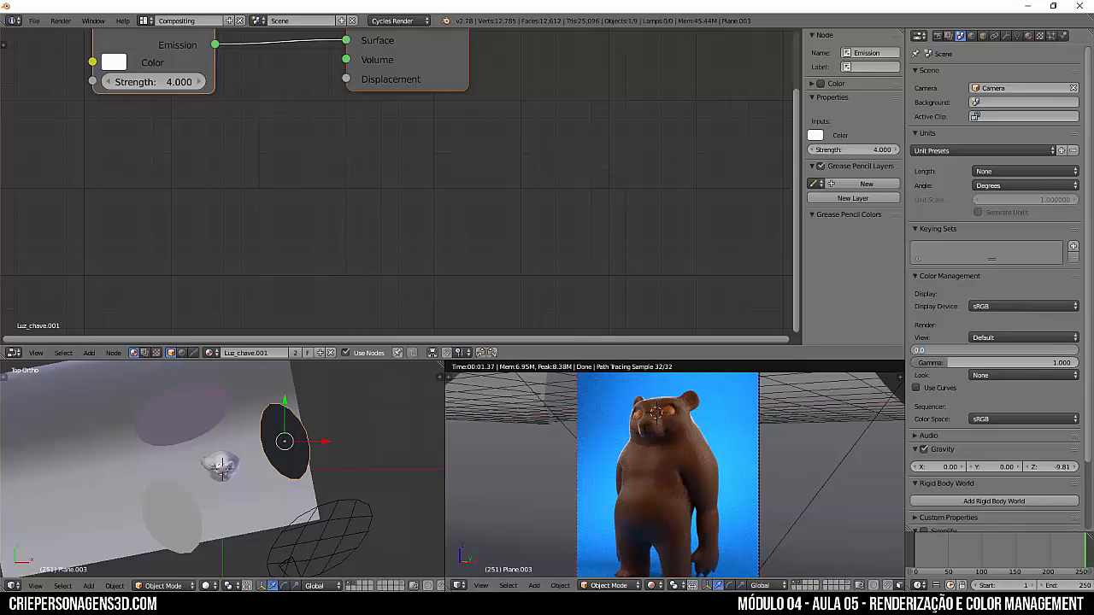
{"action": "key", "text": "Return"}
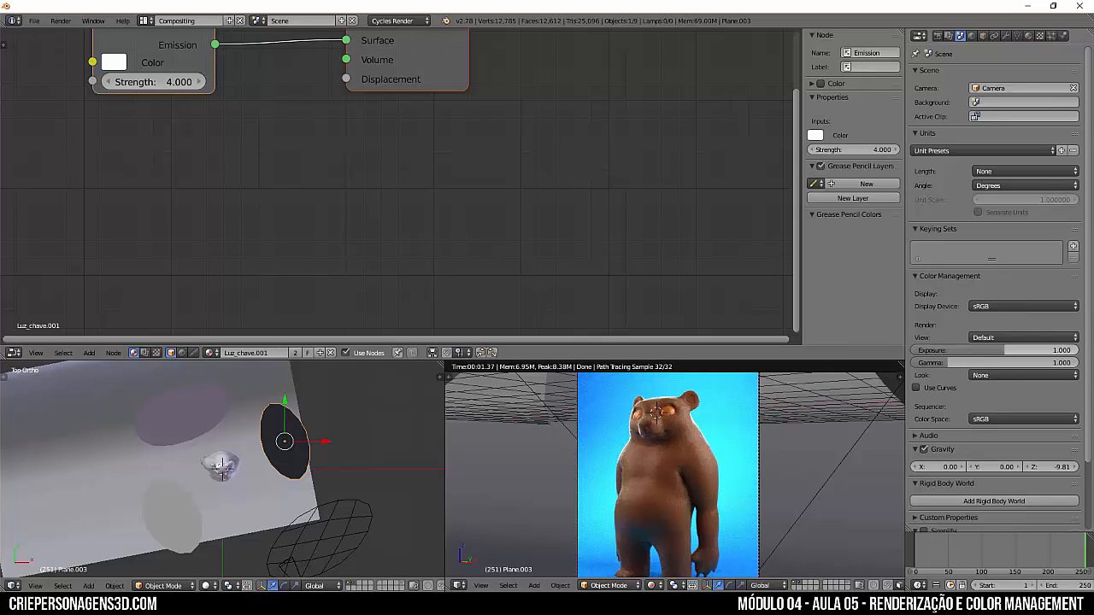
{"action": "left_click", "coordinate": [1005, 351]}
{"action": "type", "text": "2"}
{"action": "key", "text": "Return"}
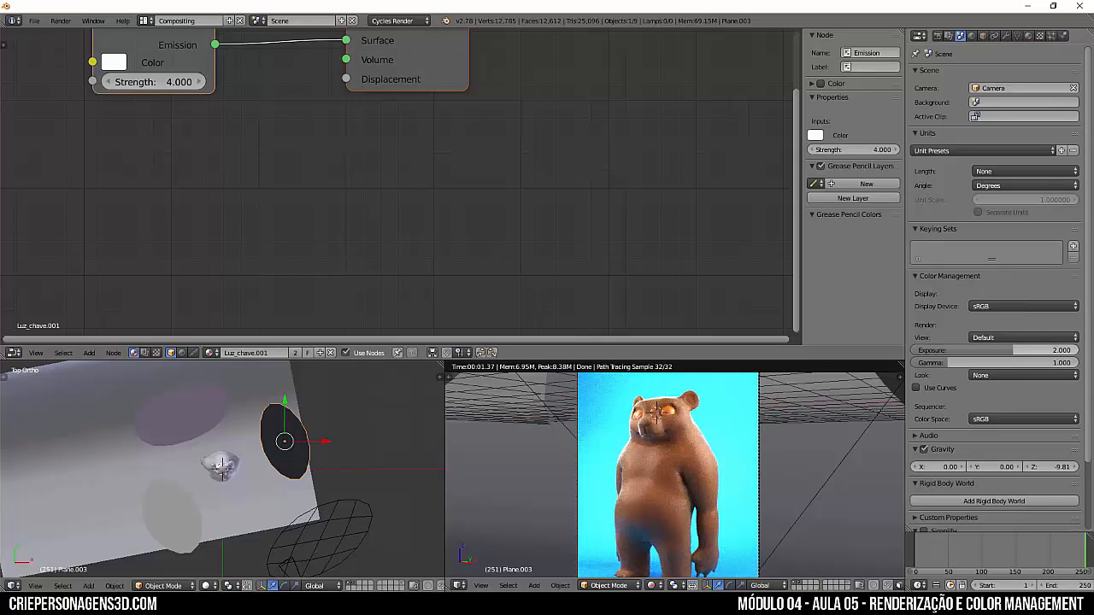
{"action": "left_click", "coordinate": [1004, 351]}
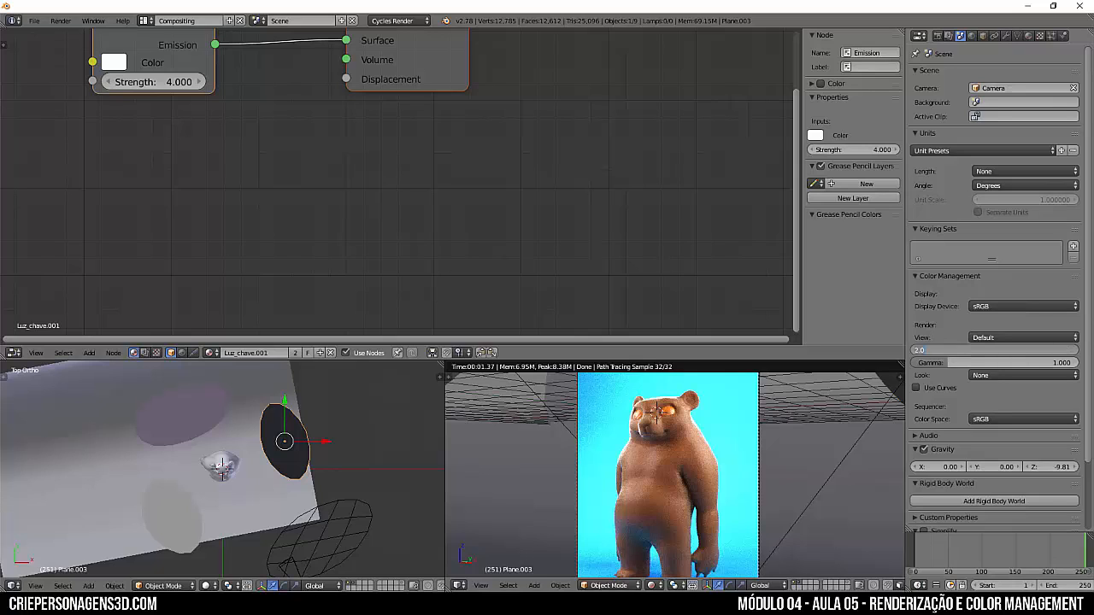
{"action": "type", "text": "0"}
{"action": "key", "text": "Return"}
Set the Color Management view transform to Film and raise the exposure to 2
{"action": "left_click", "coordinate": [1010, 338]}
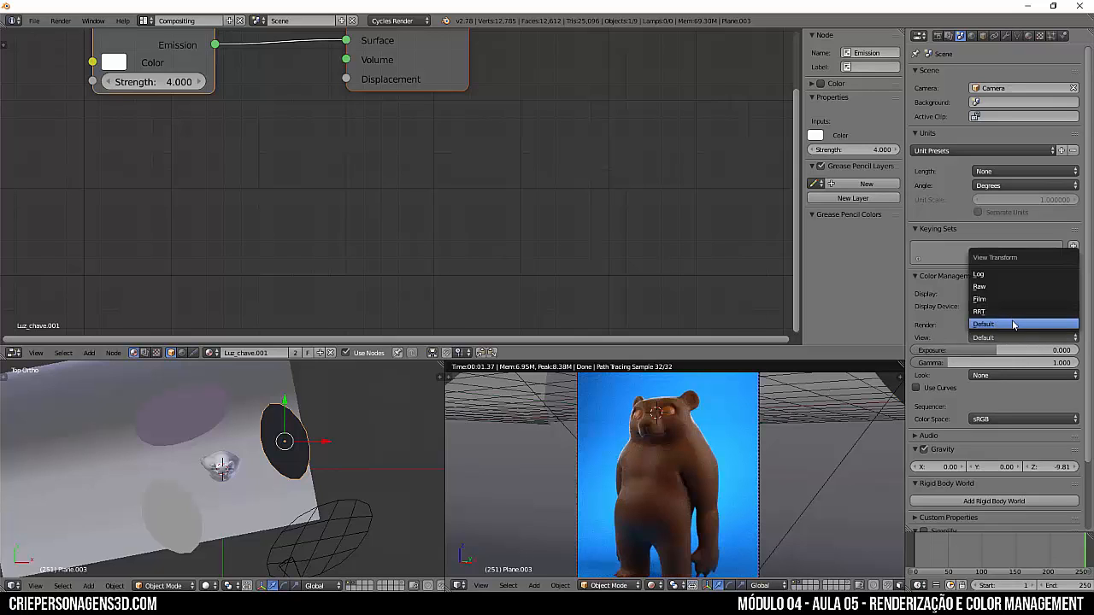
{"action": "left_click", "coordinate": [997, 299]}
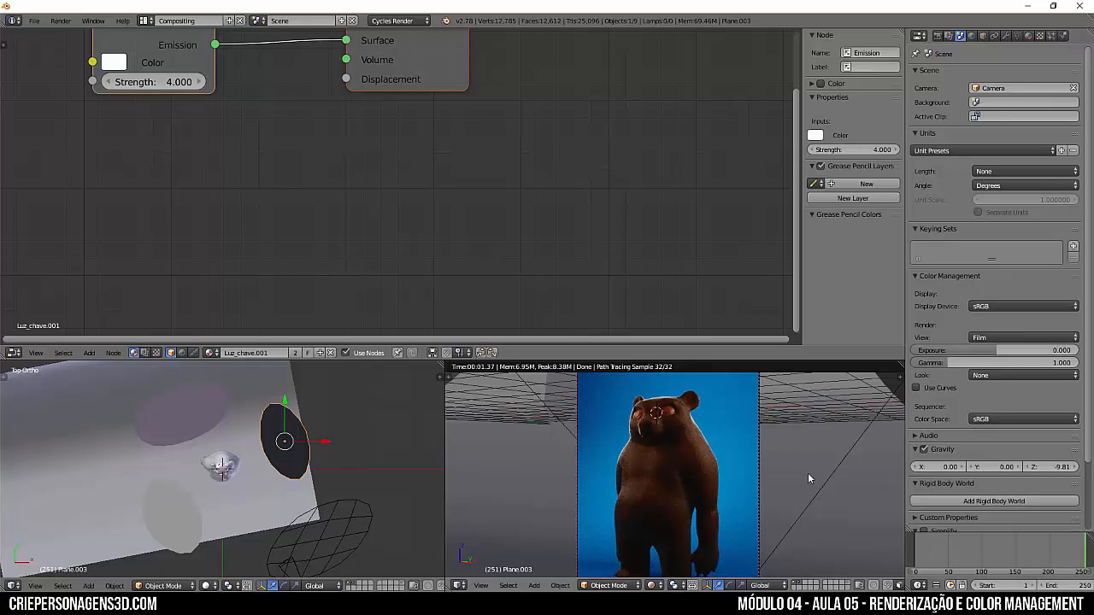
{"action": "left_click", "coordinate": [1013, 350]}
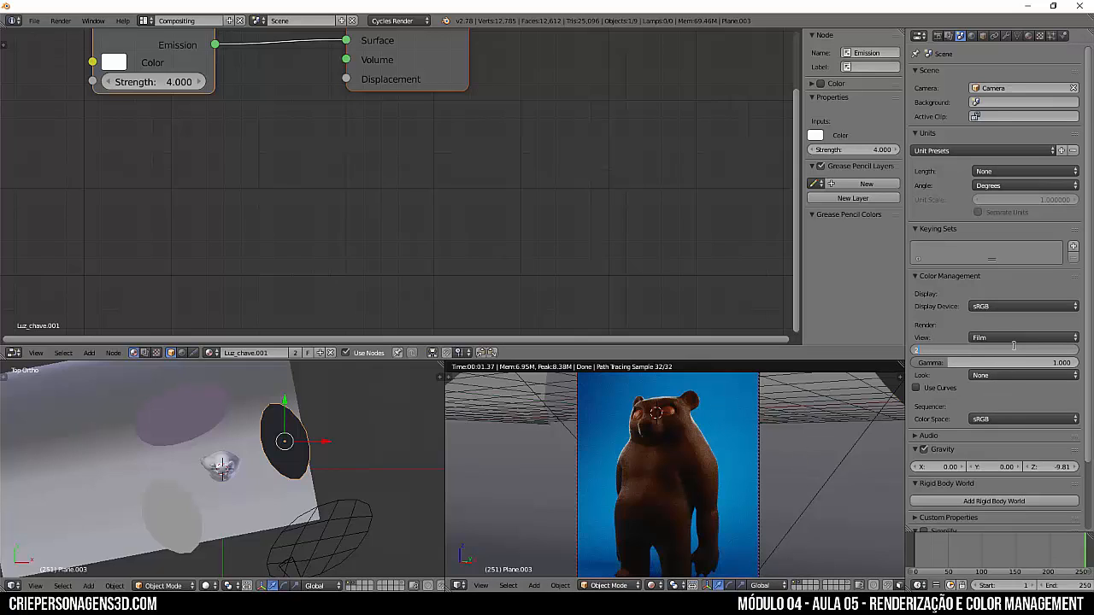
{"action": "type", "text": "2"}
{"action": "key", "text": "Return"}
{"action": "scroll", "coordinate": [652, 466], "scroll_direction": "down", "scroll_amount": 2}
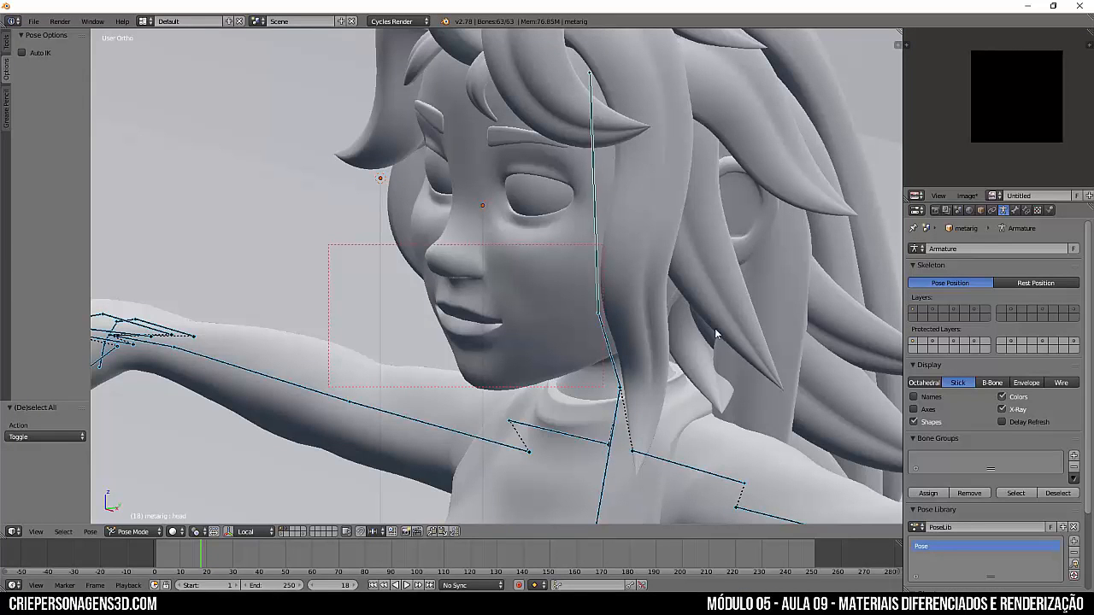
Select the head bone of the metarig and parent the selected objects to it with the Bone option
{"action": "right_click", "coordinate": [598, 231]}
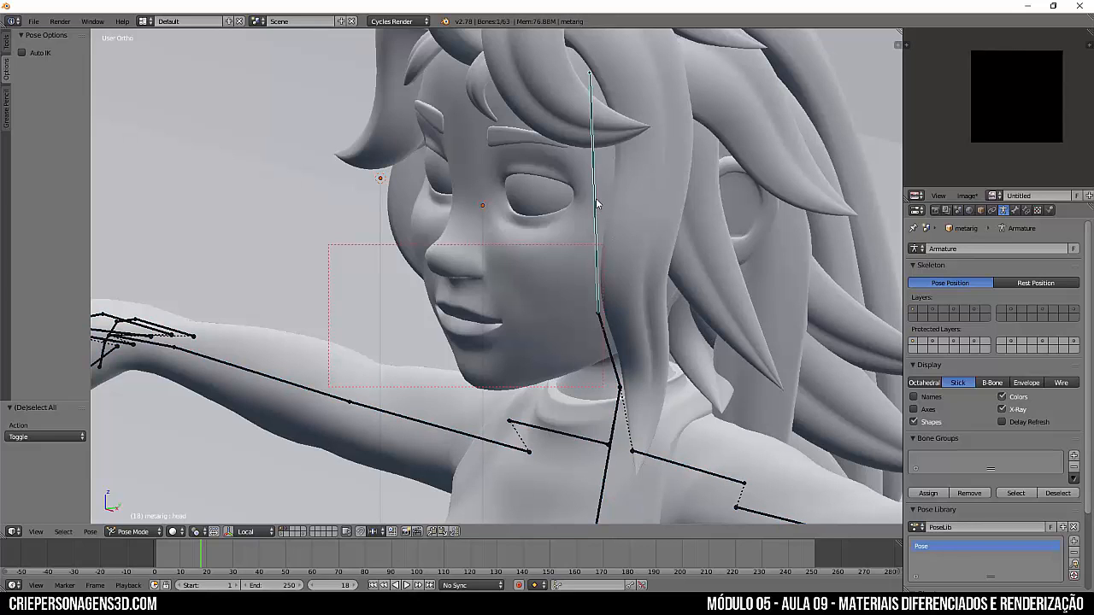
{"action": "key", "text": "ctrl+p"}
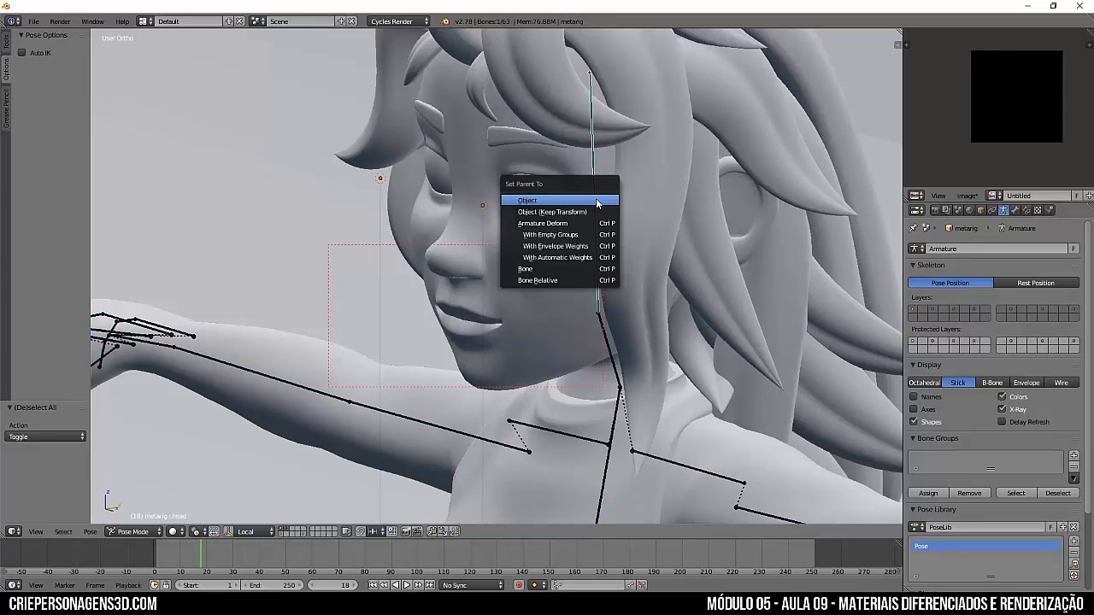
{"action": "left_click", "coordinate": [541, 269]}
Try rotating the head bone to test the parenting, cancel the rotation, and deselect all bones
{"action": "key", "text": "r"}
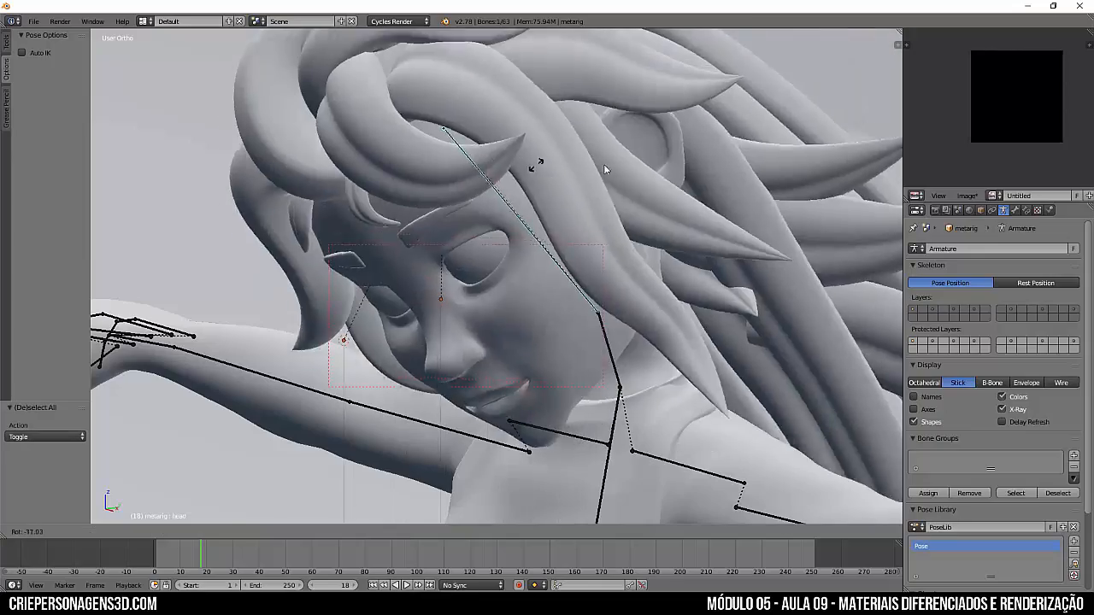
{"action": "right_click", "coordinate": [614, 190]}
{"action": "key", "text": "a"}
{"action": "scroll", "coordinate": [620, 210], "scroll_direction": "down", "scroll_amount": 7}
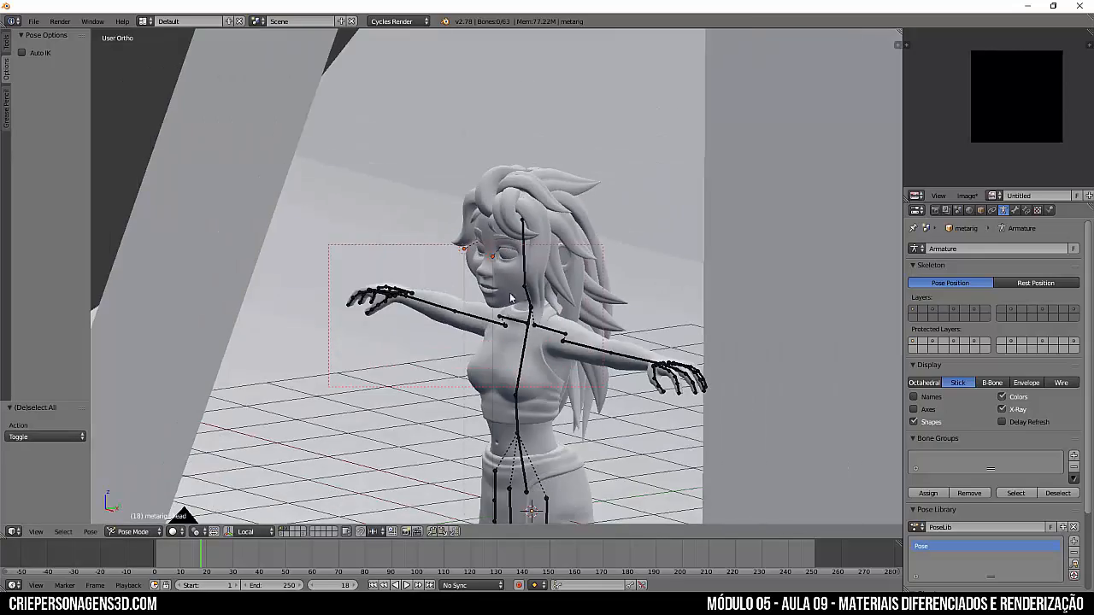
{"action": "middle_click_drag", "start_coordinate": [510, 297], "coordinate": [547, 337]}
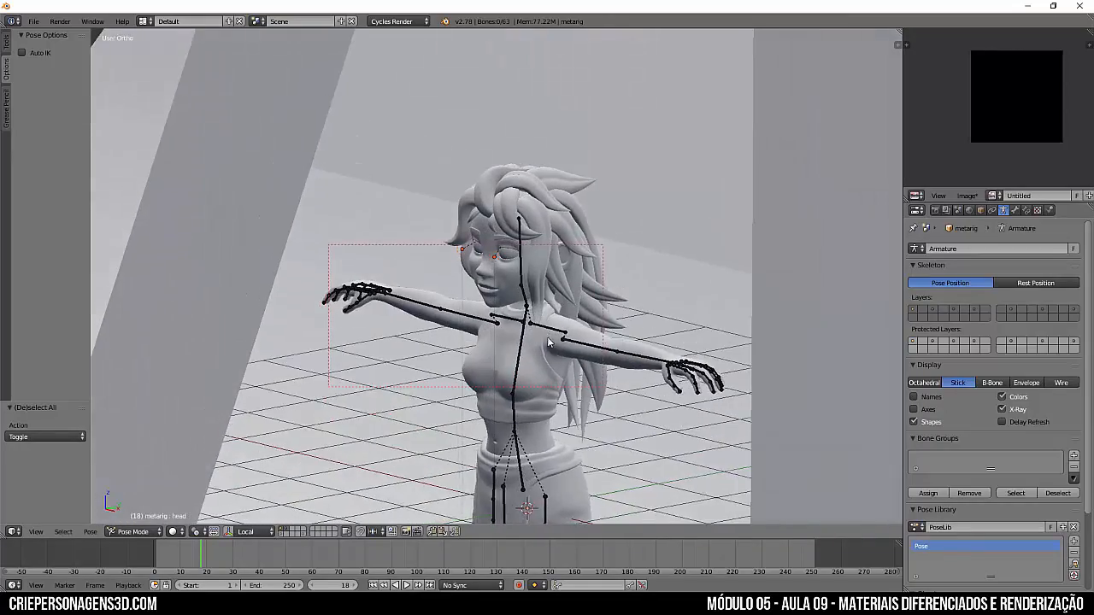
Select all bones of the metarig and apply the saved pose from the PoseLib pose library
{"action": "scroll", "coordinate": [548, 340], "scroll_direction": "up", "scroll_amount": 2}
{"action": "key", "text": "z"}
{"action": "scroll", "coordinate": [557, 351], "scroll_direction": "down", "scroll_amount": 3}
{"action": "key", "text": "z"}
{"action": "scroll", "coordinate": [547, 346], "scroll_direction": "down", "scroll_amount": 1}
{"action": "key", "text": "a"}
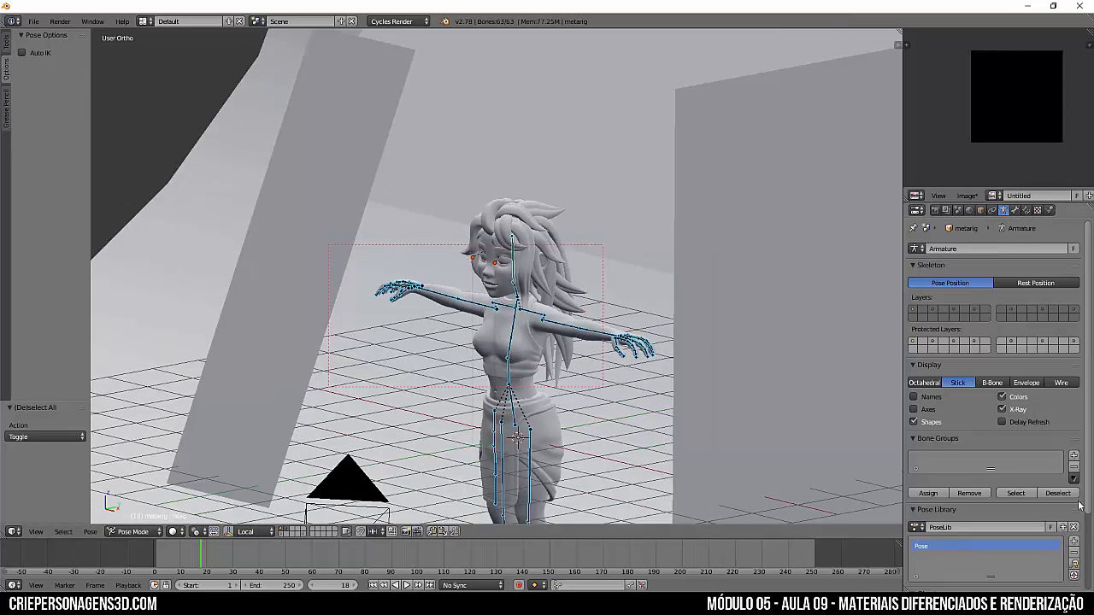
{"action": "scroll", "coordinate": [1028, 532], "scroll_direction": "down", "scroll_amount": 2}
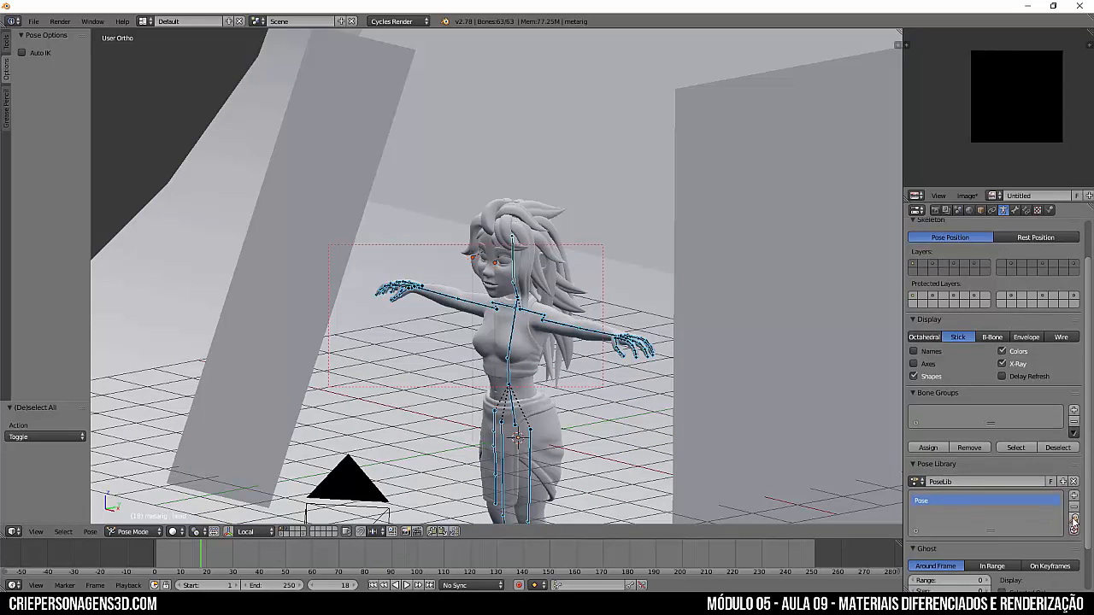
{"action": "left_click", "coordinate": [1075, 519]}
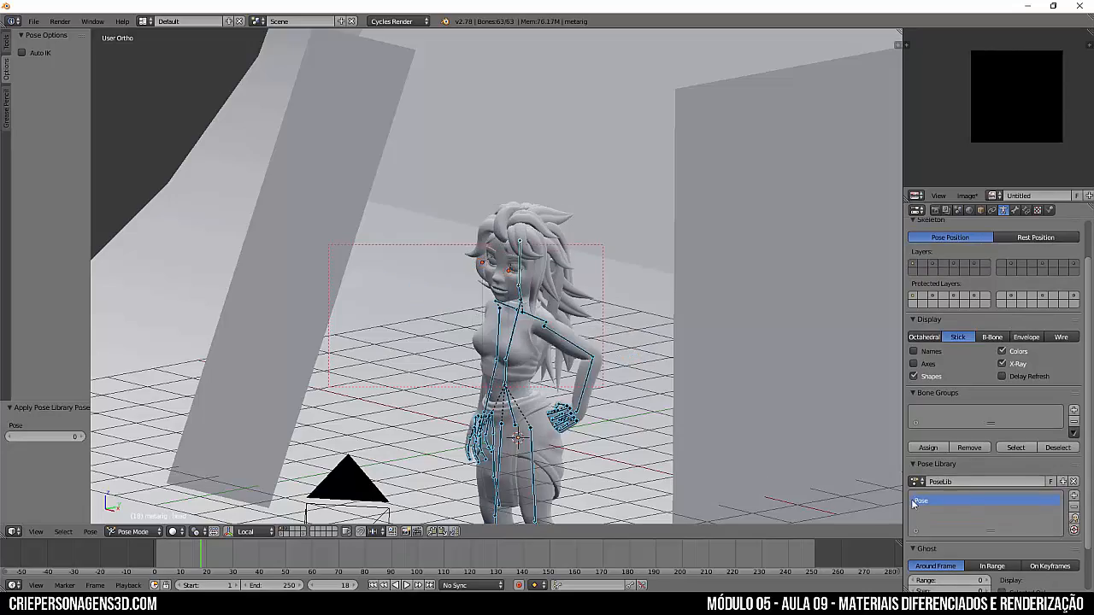
Select the character's right forearm bone and rotate it about -70.5° around the global X axis, raising the forearm forward
{"action": "scroll", "coordinate": [534, 417], "scroll_direction": "up", "scroll_amount": 5}
{"action": "middle_click_drag", "start_coordinate": [517, 433], "coordinate": [507, 204], "text": "shift"}
{"action": "middle_click_drag", "start_coordinate": [537, 412], "coordinate": [665, 321], "text": "shift"}
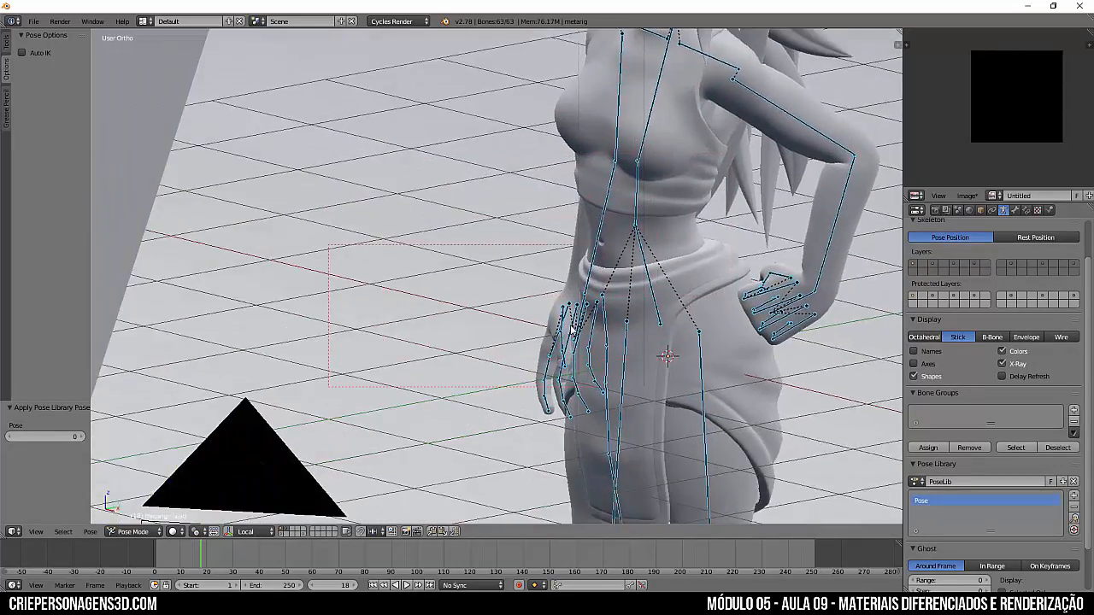
{"action": "scroll", "coordinate": [675, 240], "scroll_direction": "up", "scroll_amount": 4}
{"action": "scroll", "coordinate": [689, 190], "scroll_direction": "down", "scroll_amount": 4}
{"action": "key", "text": "z"}
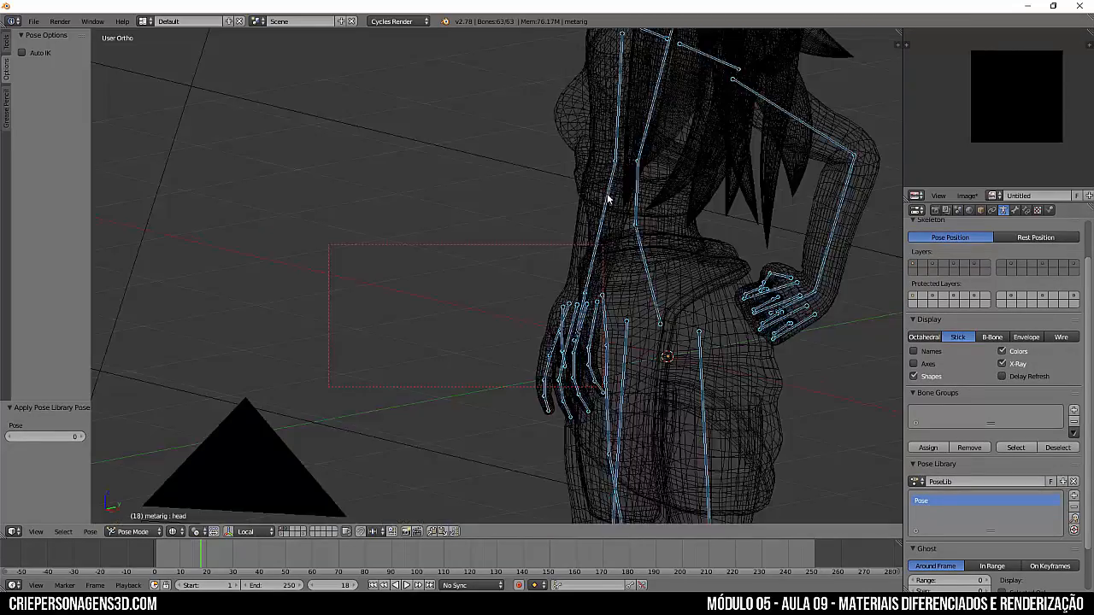
{"action": "right_click", "coordinate": [610, 200]}
{"action": "key", "text": "z"}
{"action": "mouse_move", "coordinate": [631, 248]}
{"action": "middle_mouse_down", "text": "shift"}
{"action": "mouse_move", "coordinate": [629, 363]}
{"action": "mouse_move", "coordinate": [655, 323]}
{"action": "mouse_move", "coordinate": [642, 335]}
{"action": "middle_mouse_up", "text": "shift"}
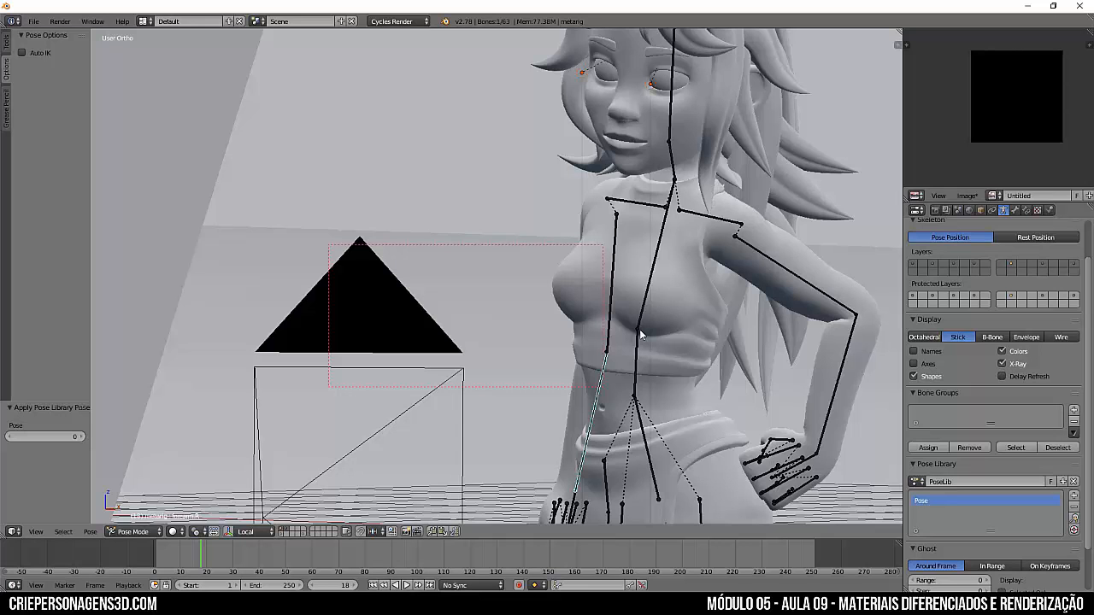
{"action": "middle_click_drag", "start_coordinate": [614, 409], "coordinate": [701, 423]}
{"action": "key", "text": "r"}
{"action": "key", "text": "x"}
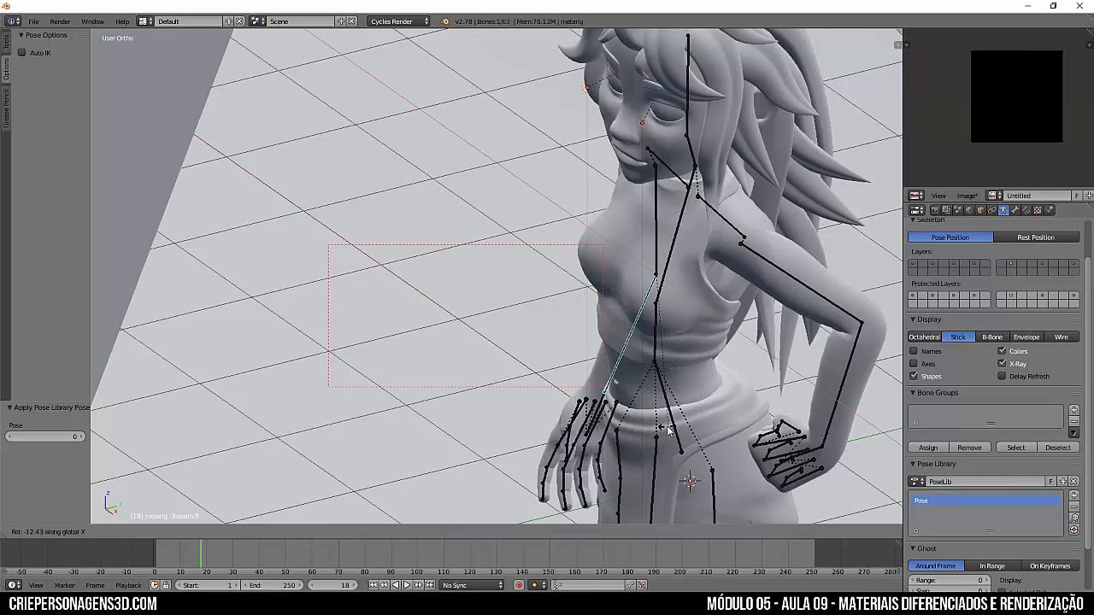
{"action": "left_click", "coordinate": [506, 381]}
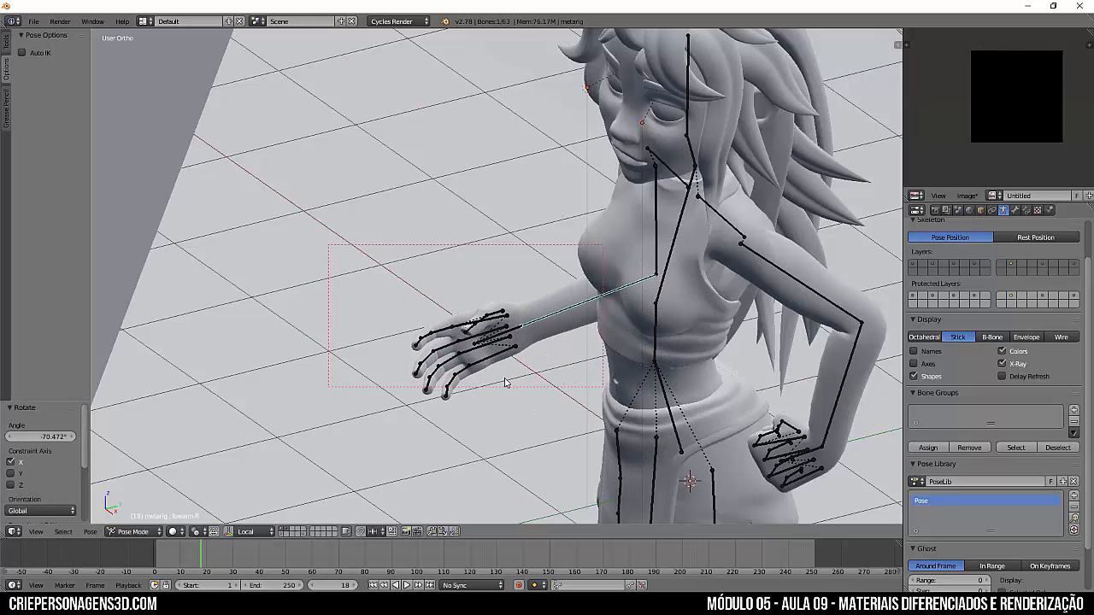
Select the right hand bone and trackball-rotate it by about -35° and -13° so the palm turns upward
{"action": "middle_click_drag", "start_coordinate": [505, 382], "coordinate": [440, 424]}
{"action": "scroll", "coordinate": [441, 426], "scroll_direction": "up", "scroll_amount": 2}
{"action": "key", "text": "a"}
{"action": "right_click", "coordinate": [461, 450]}
{"action": "key", "text": "r"}
{"action": "key", "text": "r"}
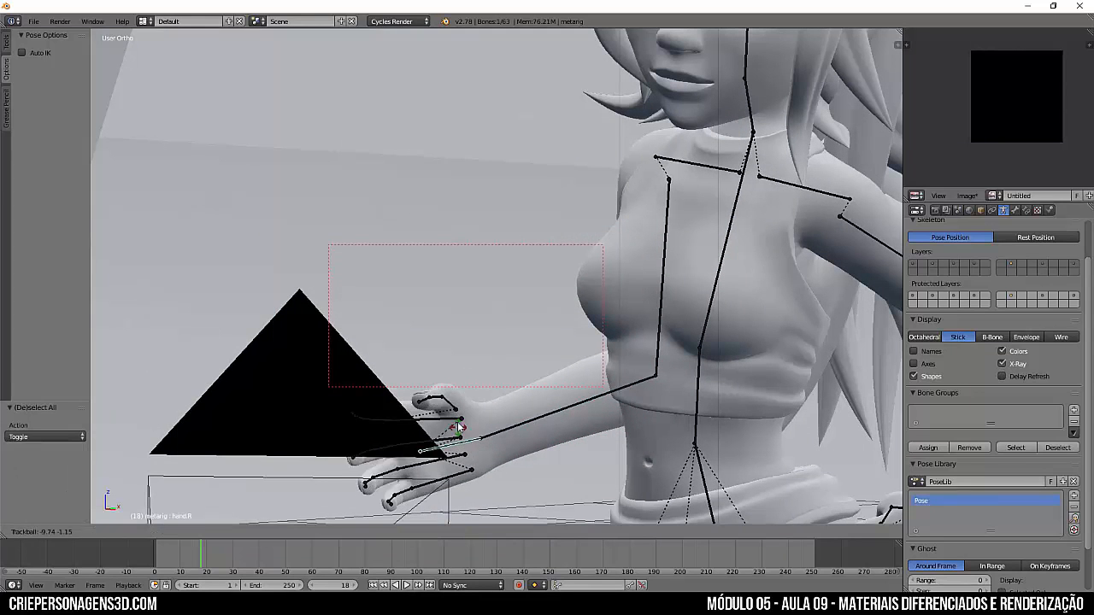
{"action": "left_click", "coordinate": [453, 412]}
Select the right upper arm bone and rotate it about -20.8° around the global X axis
{"action": "middle_click_drag", "start_coordinate": [543, 413], "coordinate": [534, 389]}
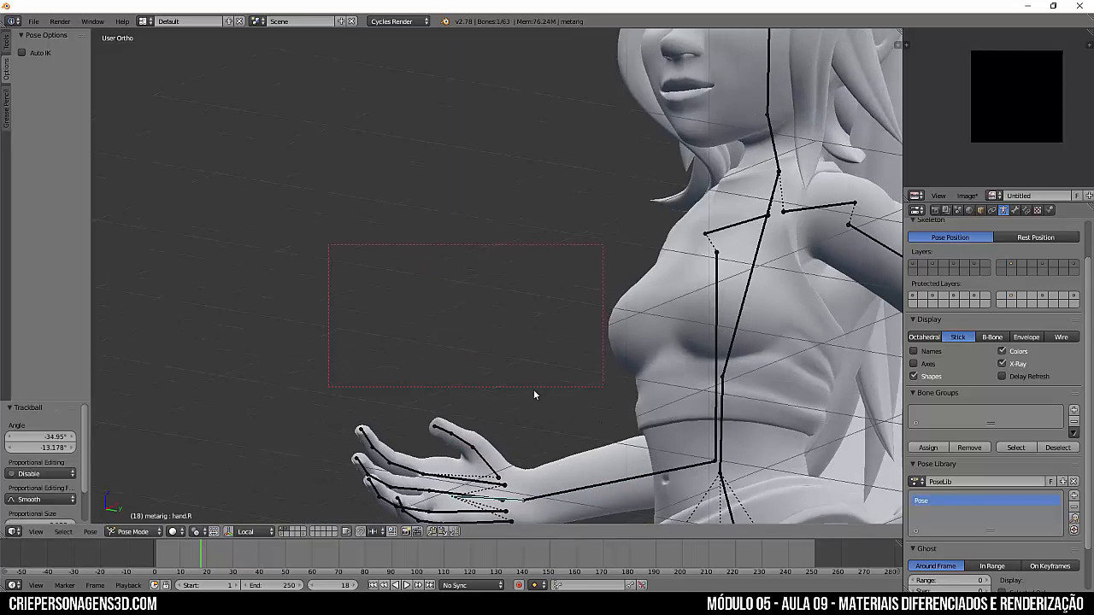
{"action": "key", "text": "z"}
{"action": "right_click", "coordinate": [719, 362]}
{"action": "key", "text": "z"}
{"action": "key", "text": "r"}
{"action": "key", "text": "x"}
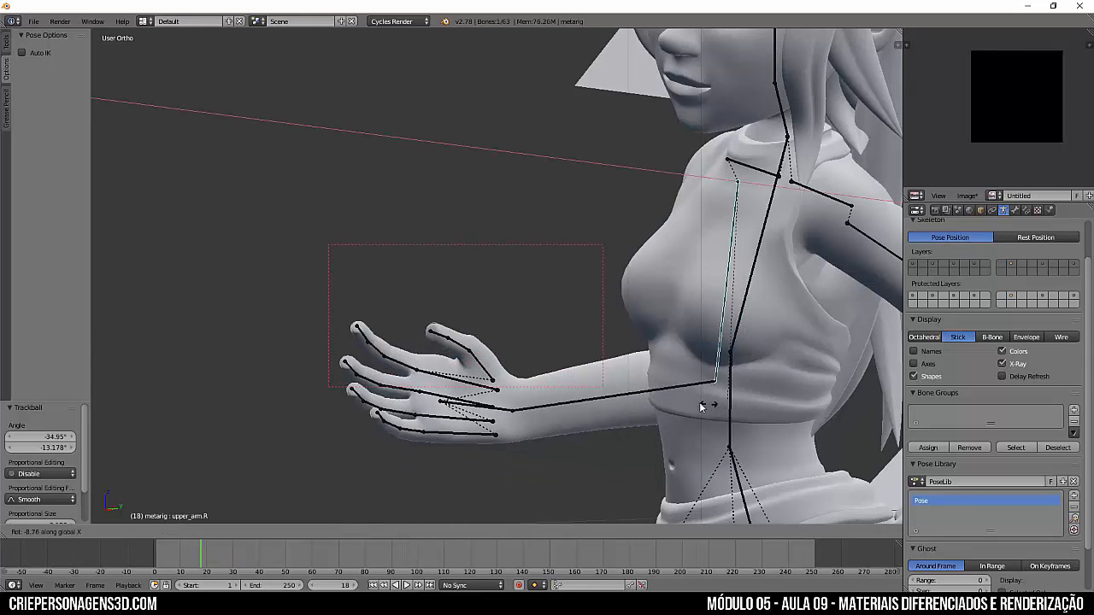
{"action": "left_click", "coordinate": [450, 357]}
Reselect the right hand bone and rotate it freely to fine-tune the wrist angle
{"action": "right_click", "coordinate": [450, 357]}
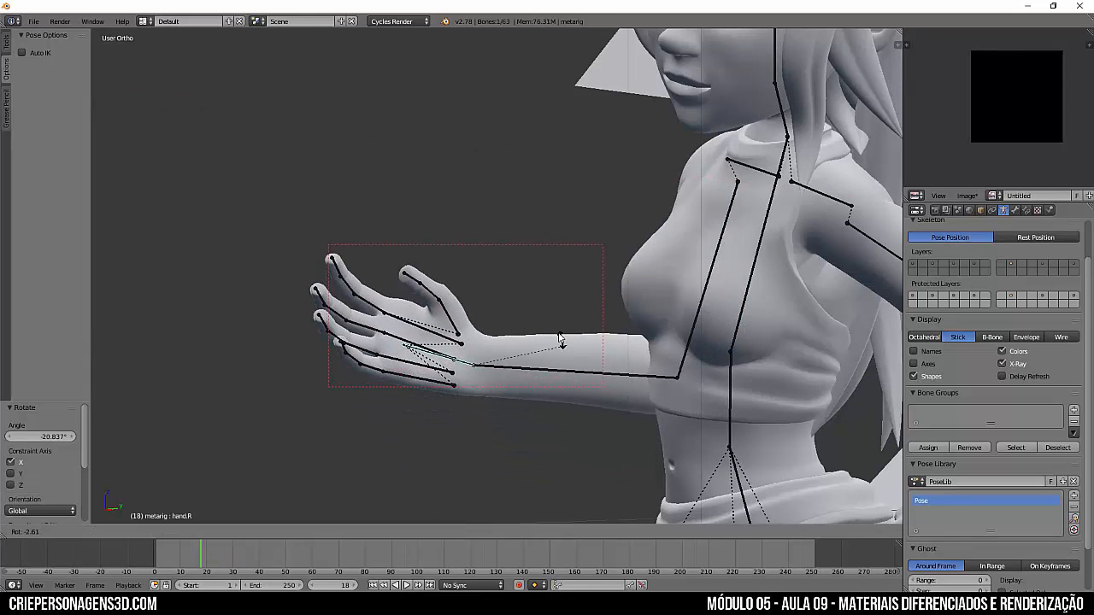
{"action": "key", "text": "r"}
{"action": "left_click", "coordinate": [505, 352]}
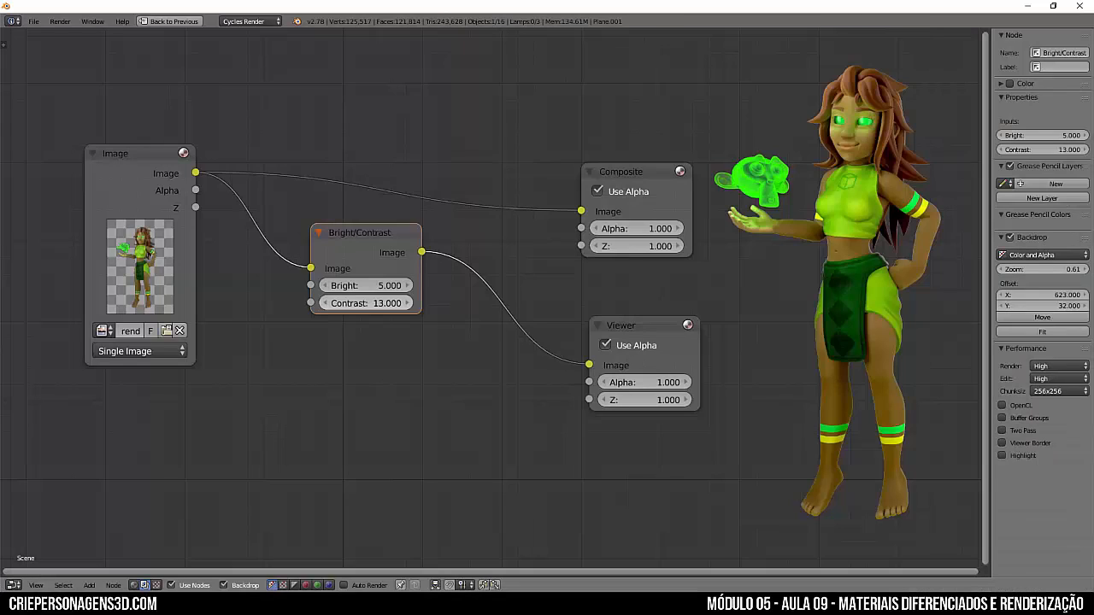
Move the Composite node aside and insert a Hue Saturation Value node between the Bright/Contrast and Viewer nodes
{"action": "middle_click_drag", "start_coordinate": [625, 176], "coordinate": [500, 250]}
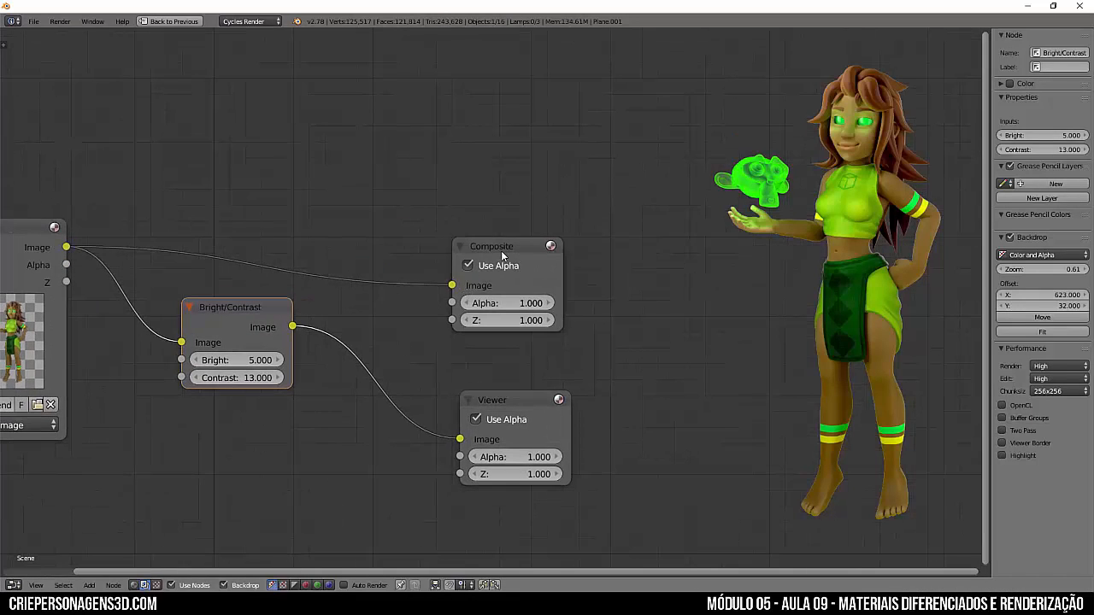
{"action": "left_click_drag", "start_coordinate": [500, 250], "coordinate": [688, 182]}
{"action": "key", "text": "shift+a"}
{"action": "mouse_move", "coordinate": [297, 283]}
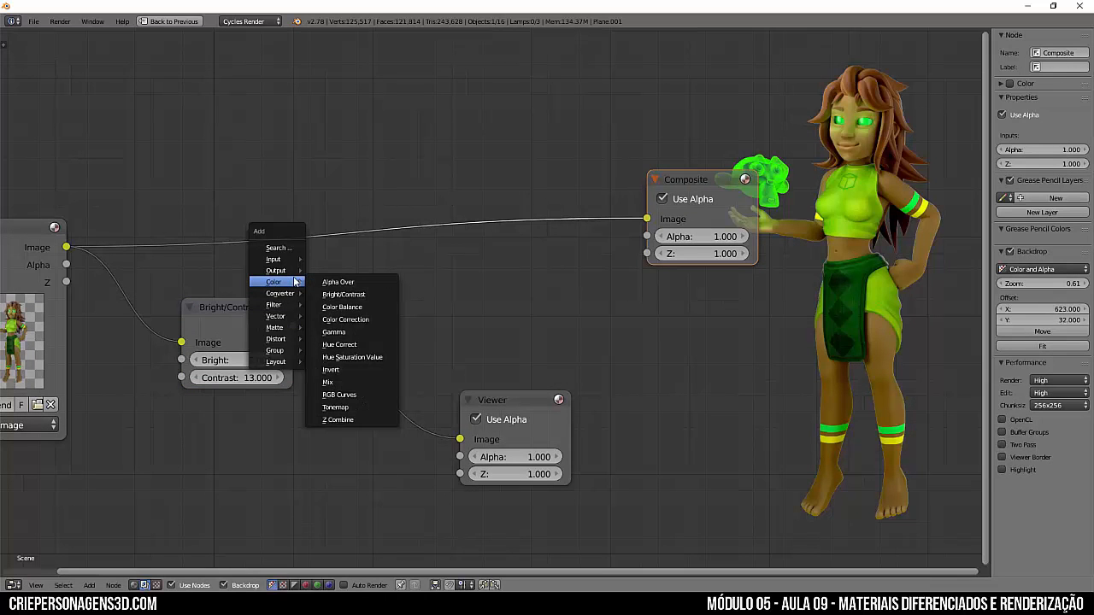
{"action": "left_click", "coordinate": [351, 358]}
{"action": "left_click", "coordinate": [342, 353]}
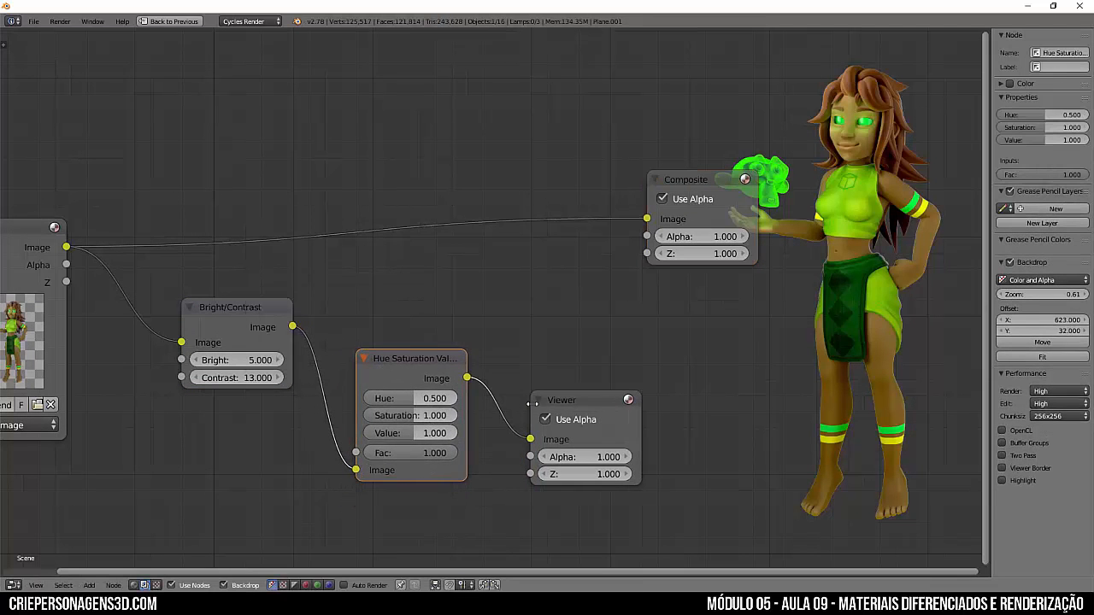
Set the Saturation of the Hue Saturation Value node to 1.1
{"action": "scroll", "coordinate": [416, 446], "scroll_direction": "up", "scroll_amount": 3}
{"action": "middle_click_drag", "start_coordinate": [434, 442], "coordinate": [606, 373]}
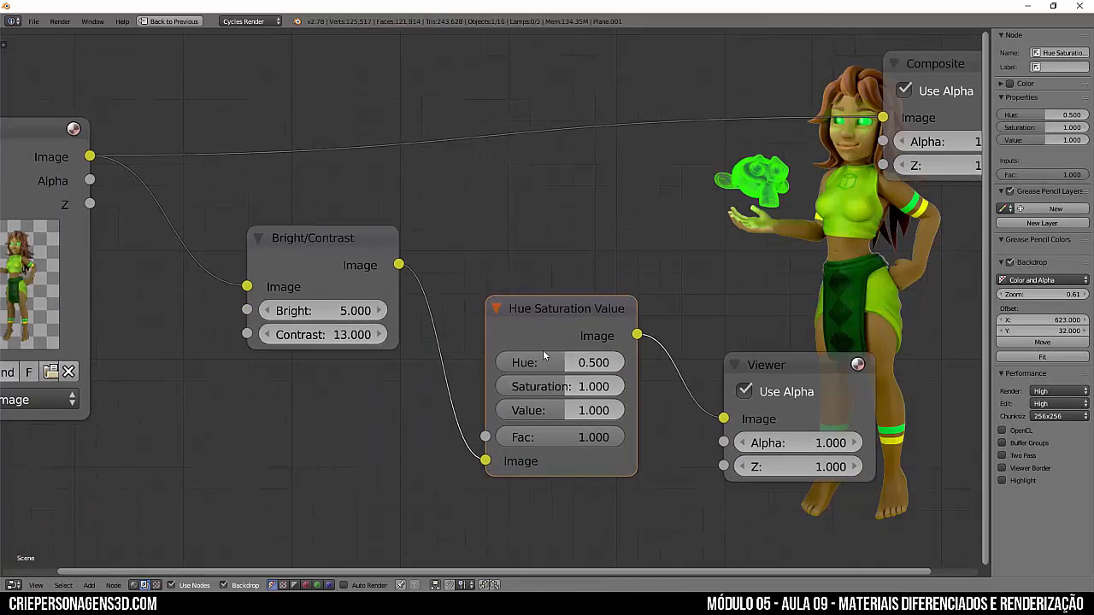
{"action": "left_click", "coordinate": [583, 383]}
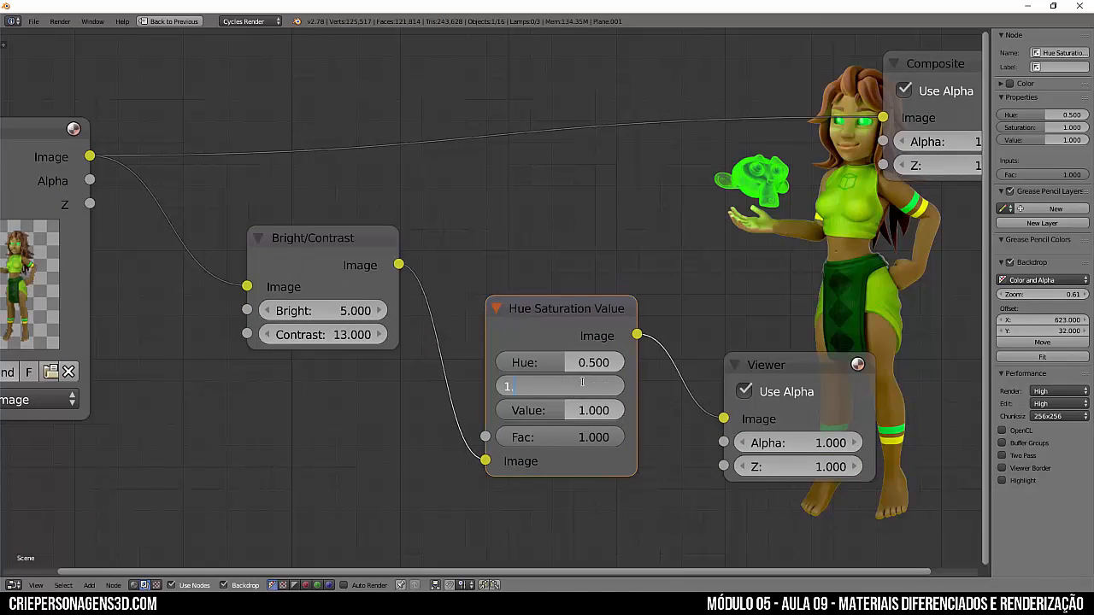
{"action": "type", "text": "1.1"}
{"action": "key", "text": "Return"}
{"action": "scroll", "coordinate": [752, 203], "scroll_direction": "down", "scroll_amount": 2}
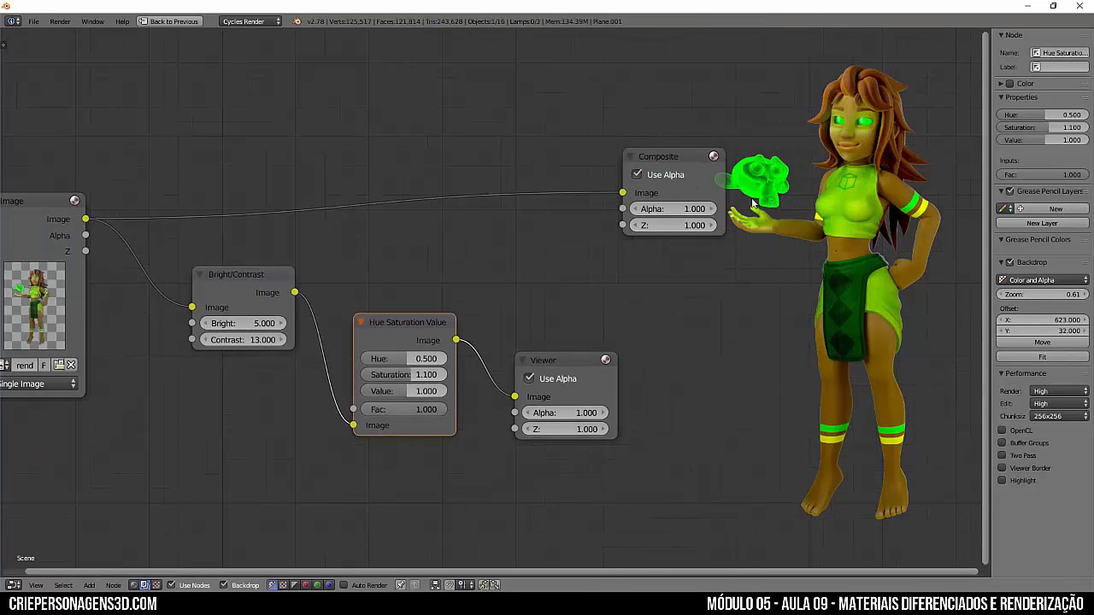
Move the Viewer node farther away and insert a Hue Correct node between it and the Hue Saturation Value node
{"action": "left_click_drag", "start_coordinate": [547, 360], "coordinate": [895, 341]}
{"action": "key", "text": "shift+a"}
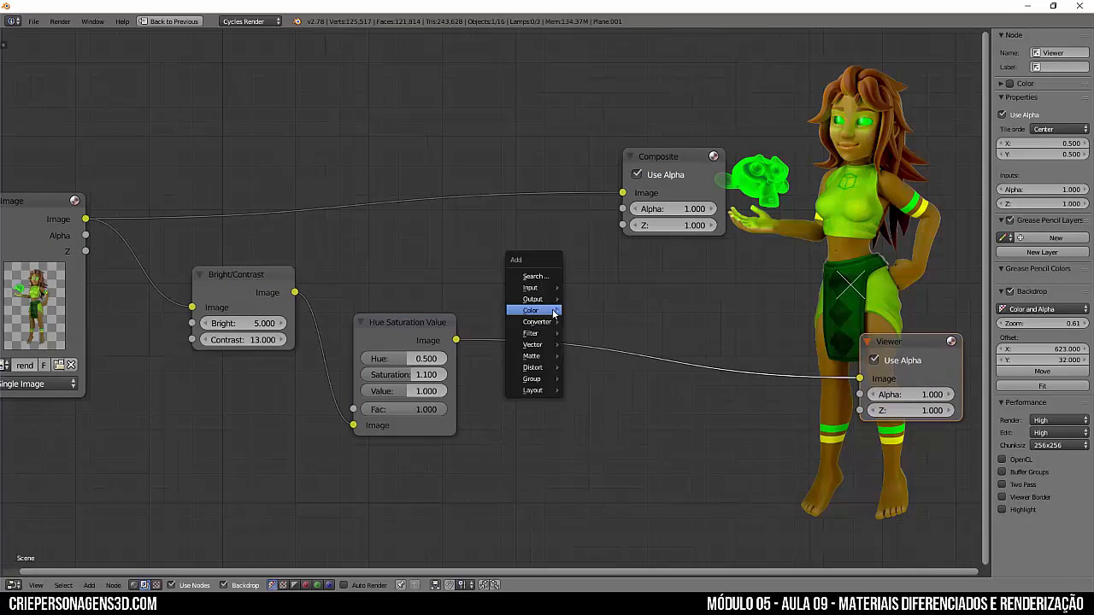
{"action": "mouse_move", "coordinate": [548, 313]}
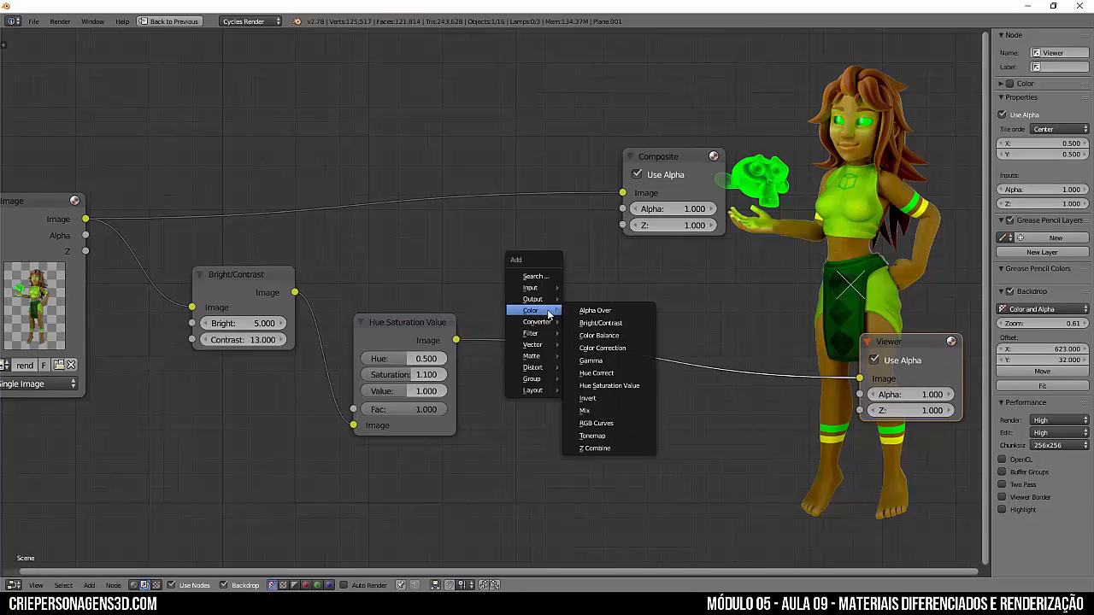
{"action": "left_click", "coordinate": [596, 374]}
{"action": "left_click", "coordinate": [545, 292]}
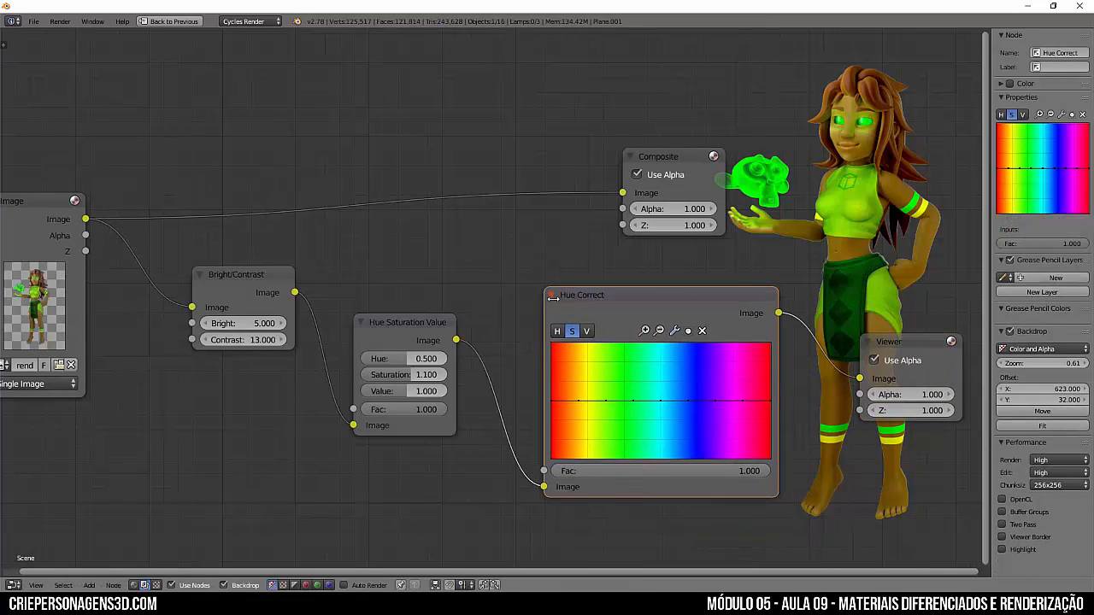
Raise the Hue Correct saturation curve across the green hues, placing the point on the cyan side of the peak at X 0.38167, Y 0.80625
{"action": "scroll", "coordinate": [567, 376], "scroll_direction": "up", "scroll_amount": 4}
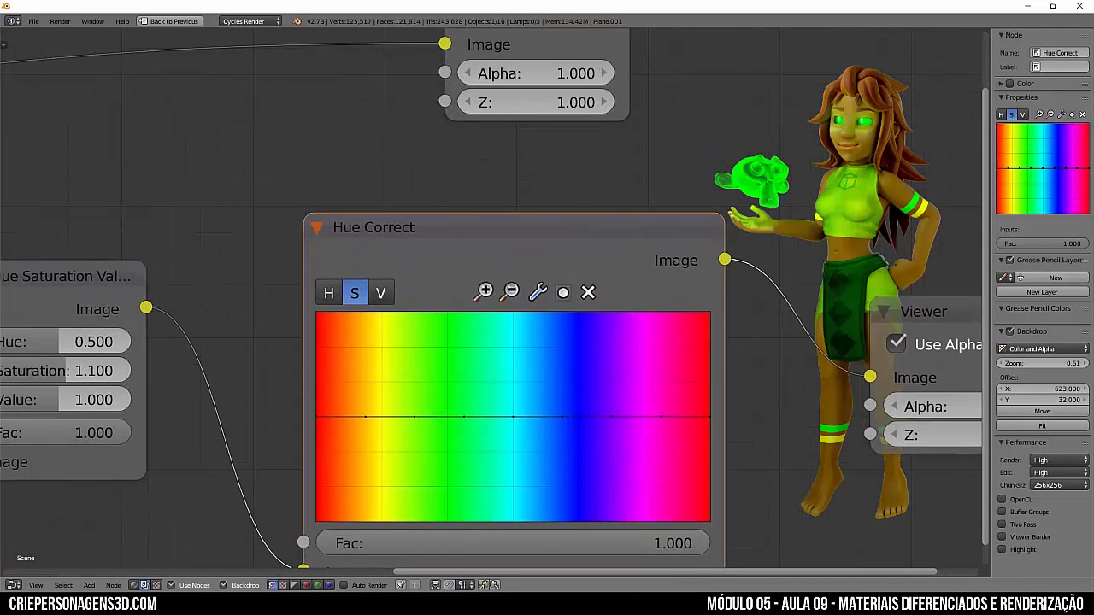
{"action": "left_click_drag", "start_coordinate": [412, 416], "coordinate": [412, 362]}
{"action": "left_click_drag", "start_coordinate": [412, 362], "coordinate": [439, 326]}
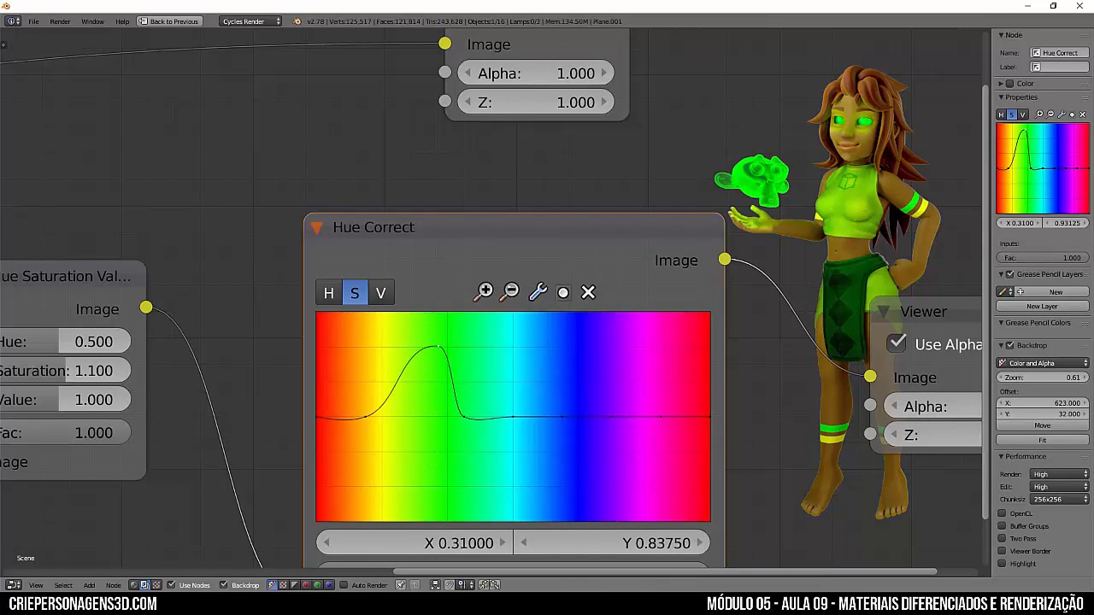
{"action": "left_click_drag", "start_coordinate": [415, 418], "coordinate": [428, 329]}
{"action": "mouse_move", "coordinate": [371, 418]}
{"action": "left_mouse_down"}
{"action": "mouse_move", "coordinate": [361, 334]}
{"action": "mouse_move", "coordinate": [370, 417]}
{"action": "left_mouse_up"}
{"action": "left_click_drag", "start_coordinate": [463, 417], "coordinate": [466, 349]}
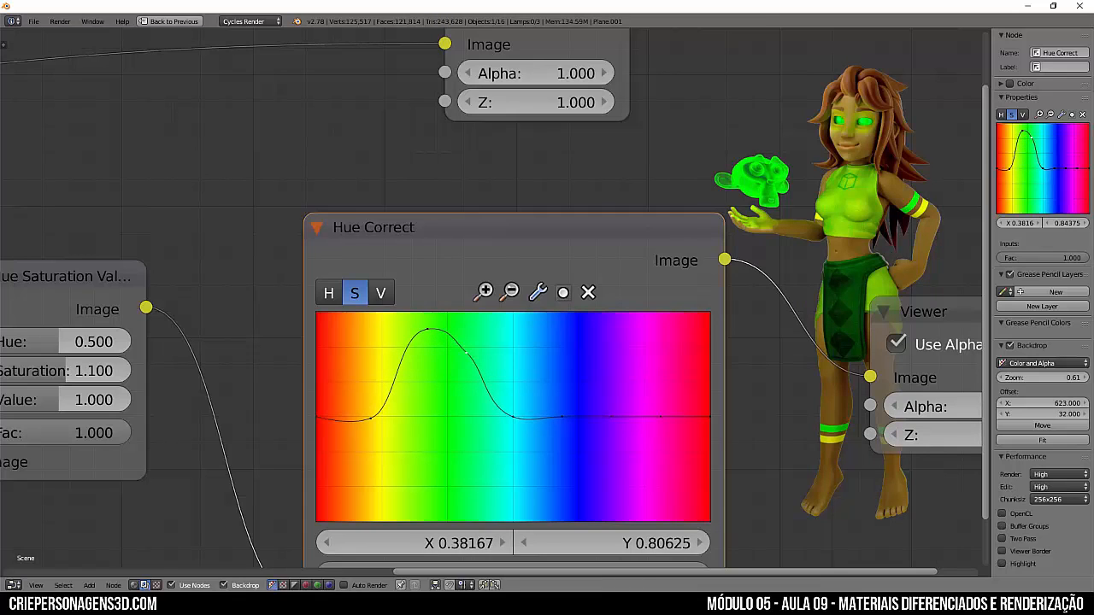
Restore the maximized node editor to the multi-area Compositing layout
{"action": "scroll", "coordinate": [485, 390], "scroll_direction": "down", "scroll_amount": 5}
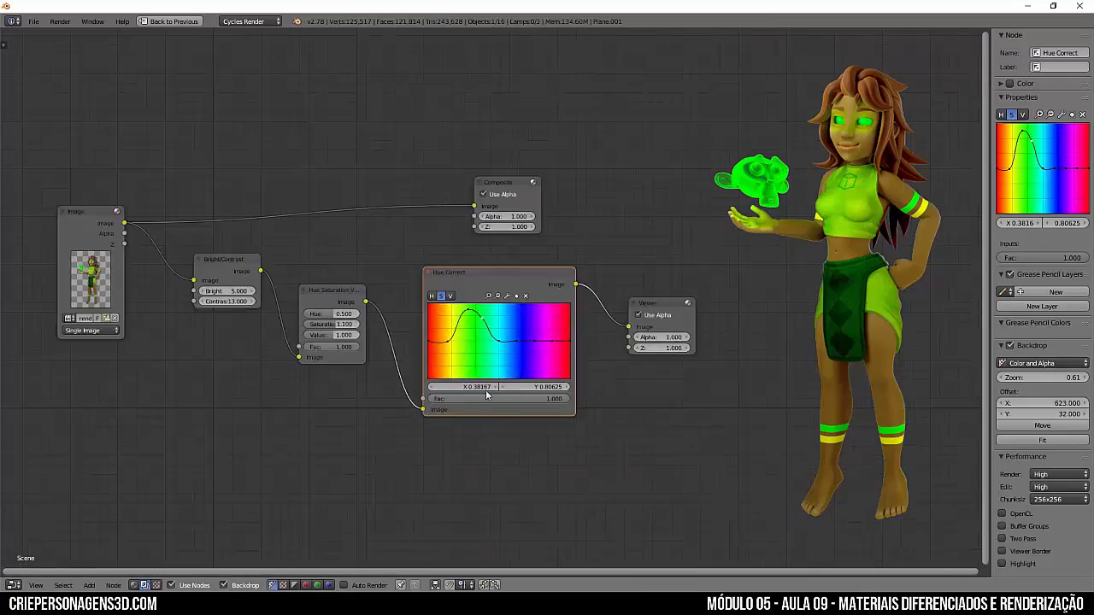
{"action": "scroll", "coordinate": [489, 419], "scroll_direction": "down", "scroll_amount": 2}
{"action": "key", "text": "ctrl+space"}
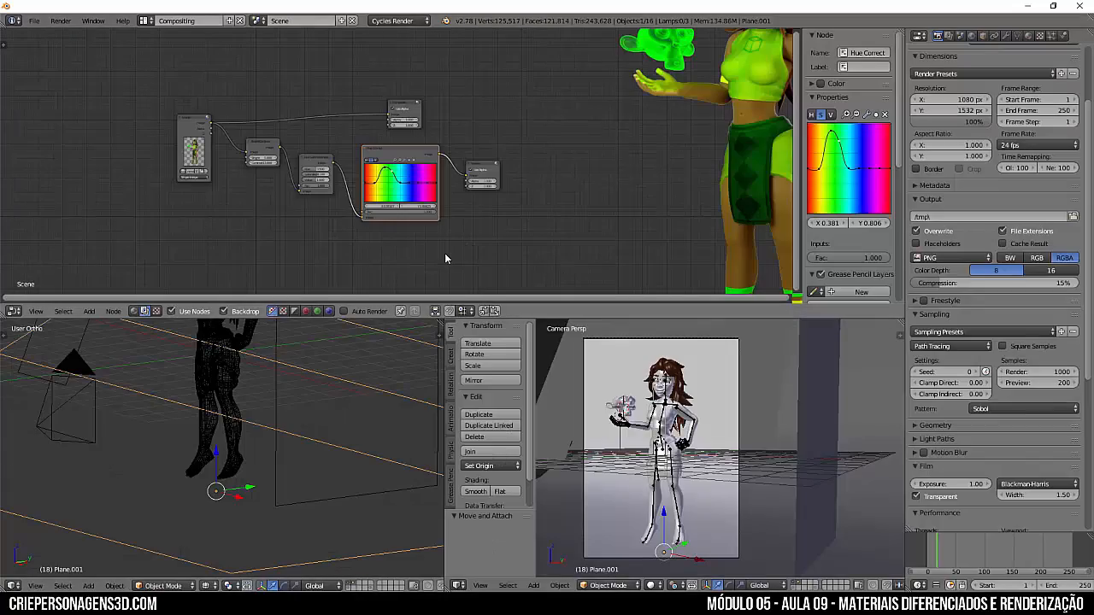